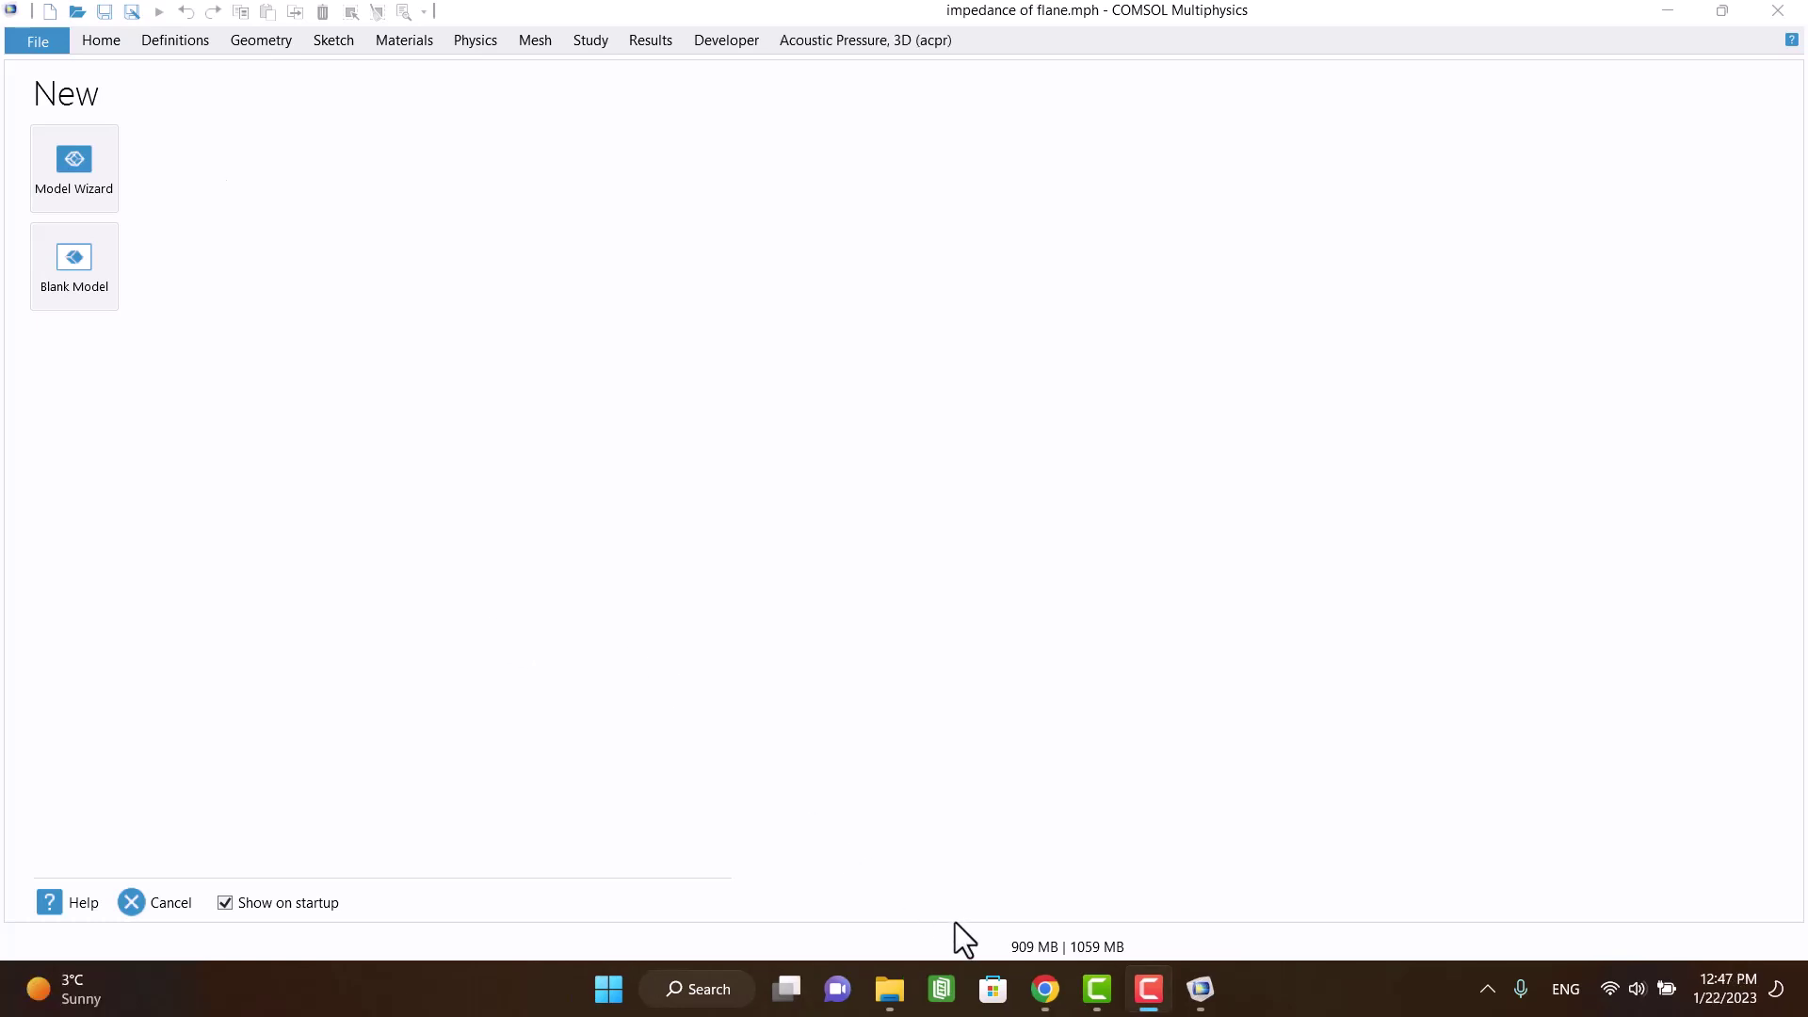
Step: Bring the Google Images results for 'radiation impedance of baffle' to the front
{"action": "left_click", "coordinate": [1046, 991]}
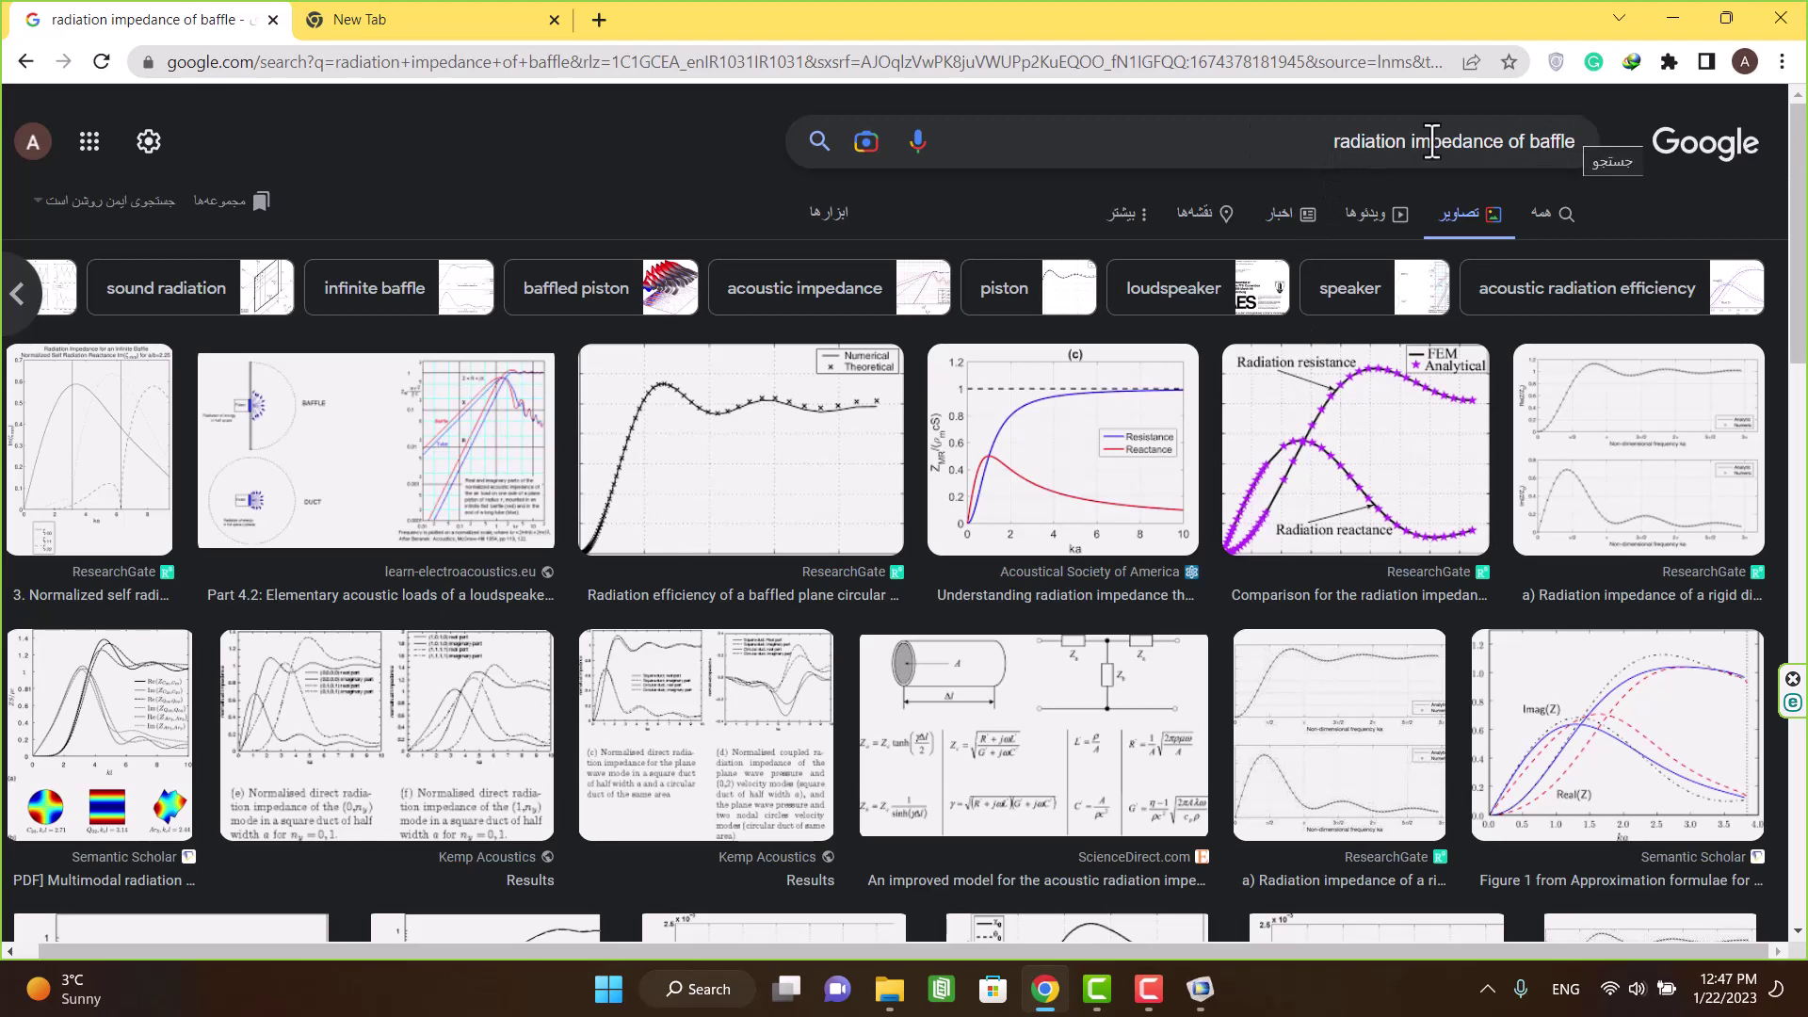
Step: Preview three reference radiation-impedance plots, then minimize the browser to return to COMSOL
{"action": "left_click", "coordinate": [1283, 435]}
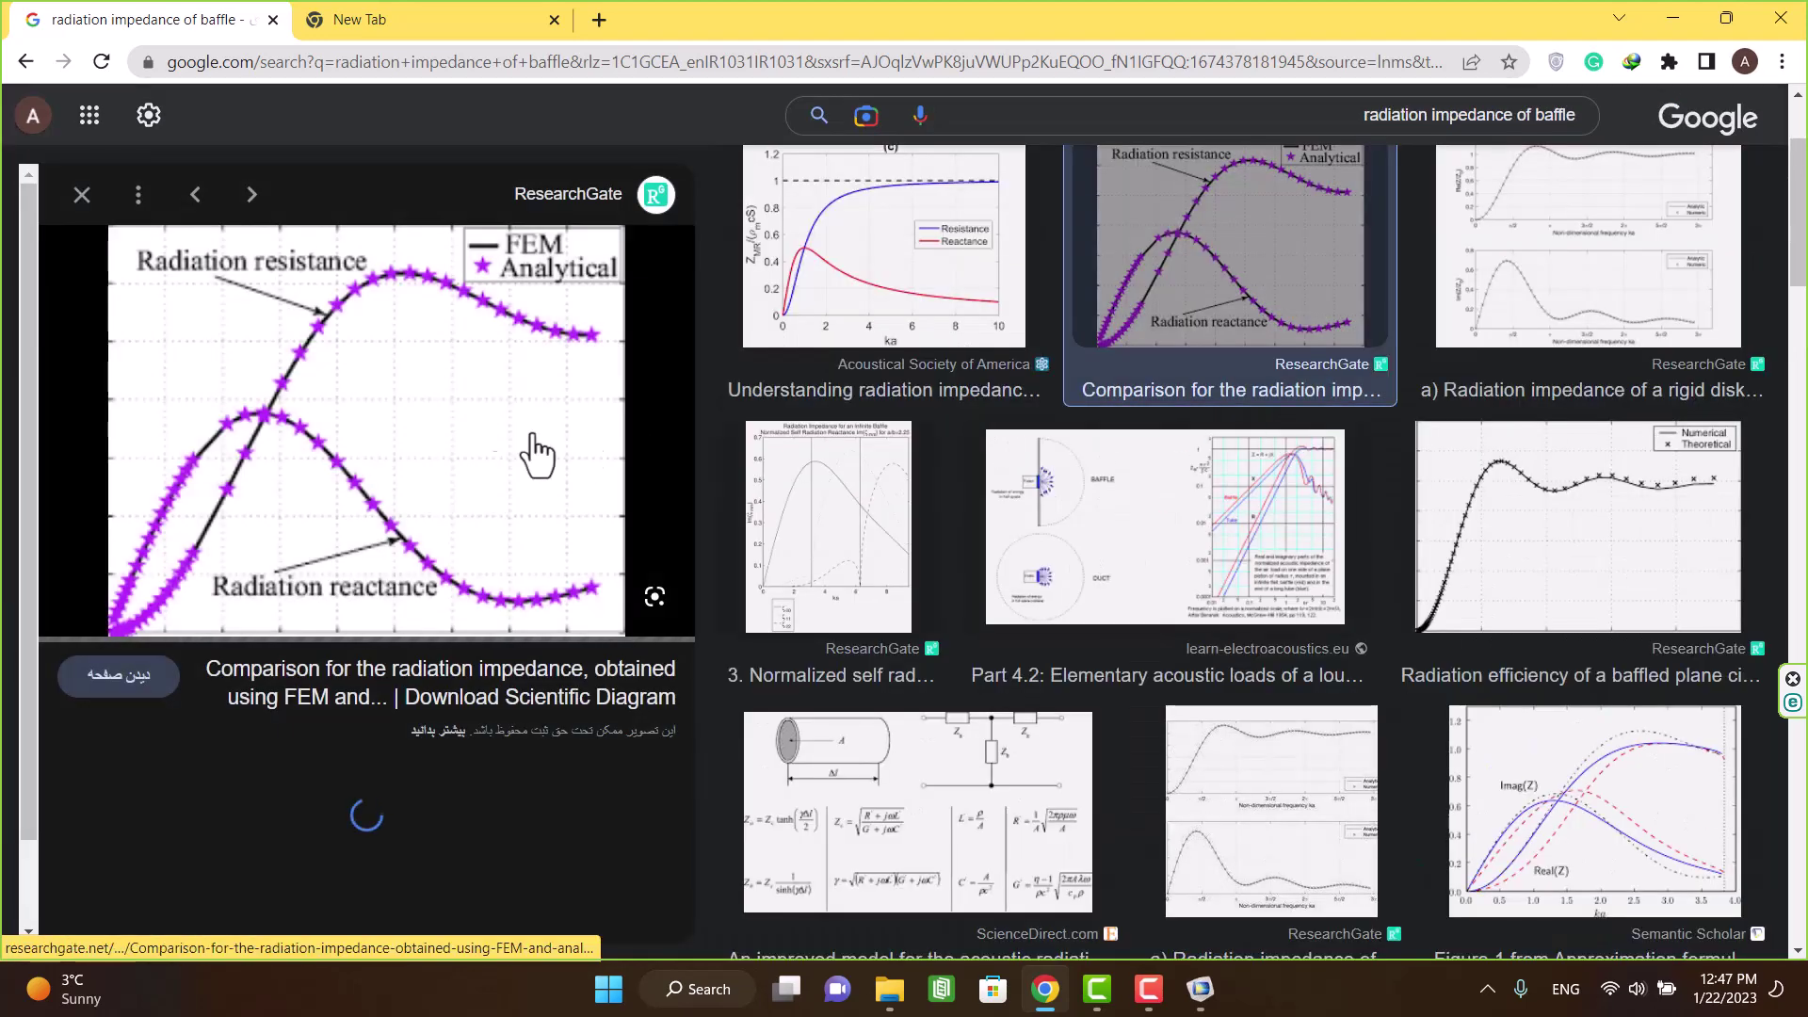
{"action": "left_click", "coordinate": [1253, 829]}
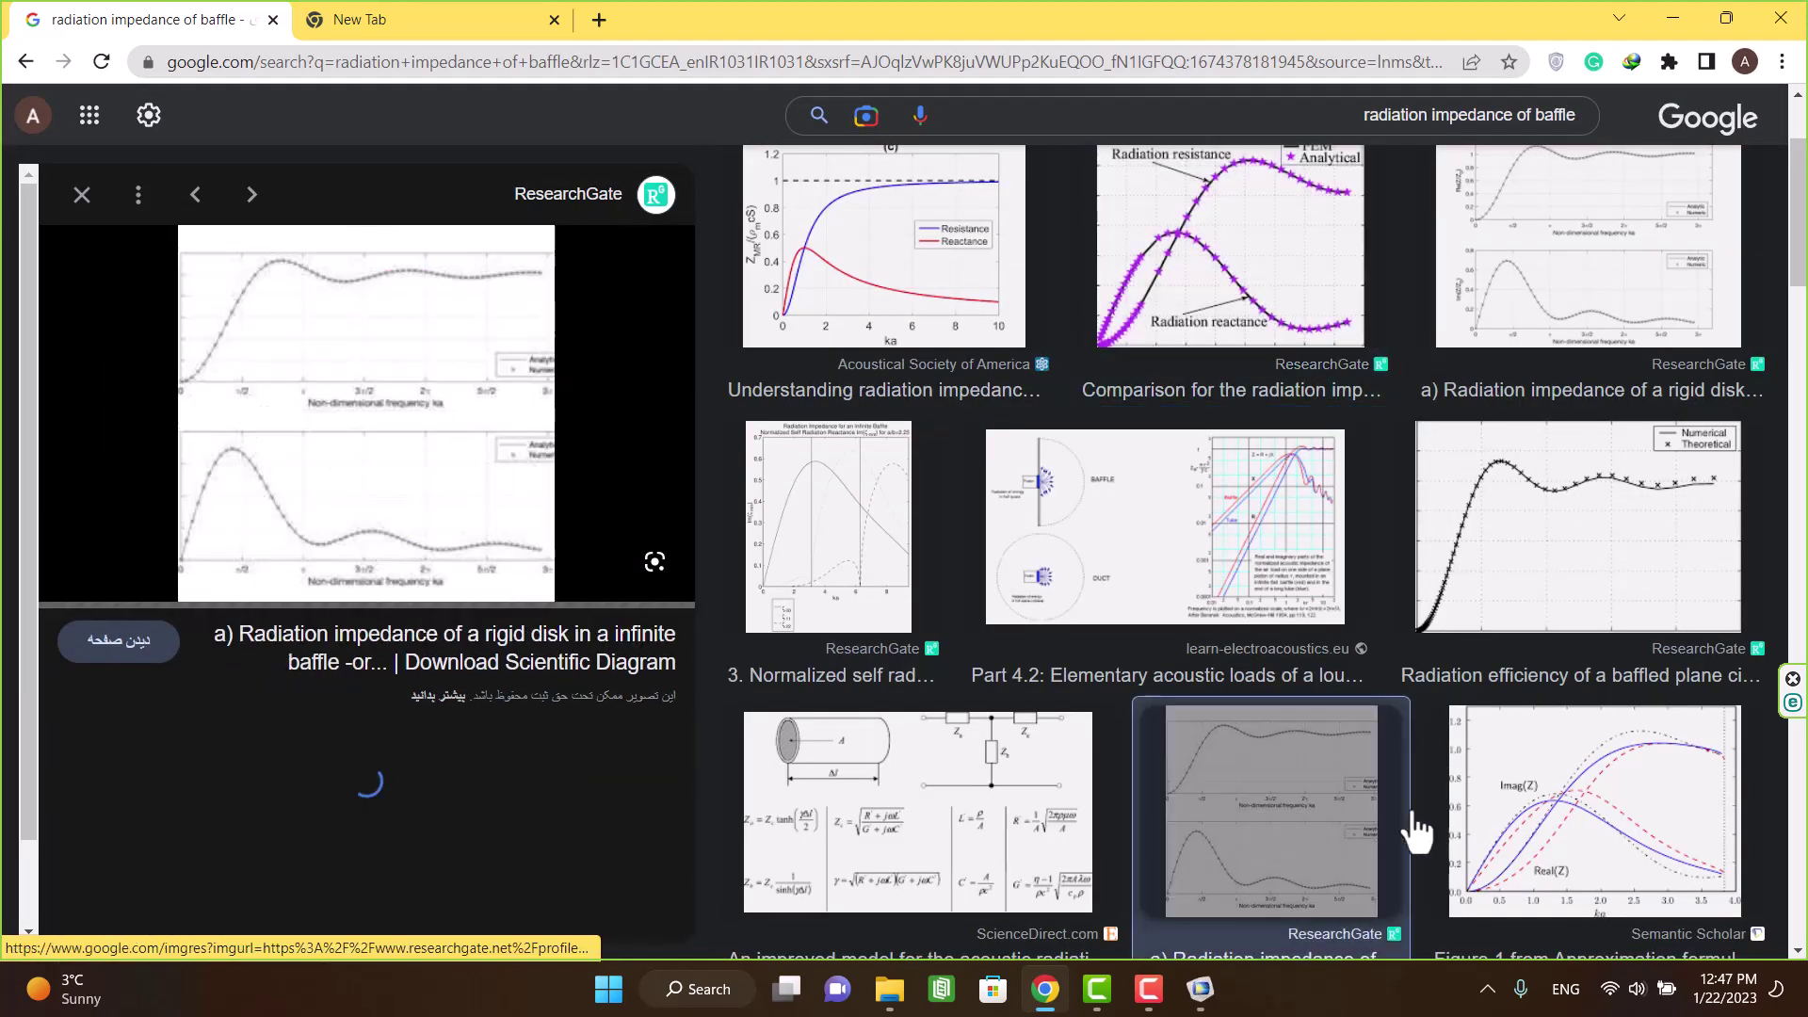
{"action": "left_click", "coordinate": [1559, 801]}
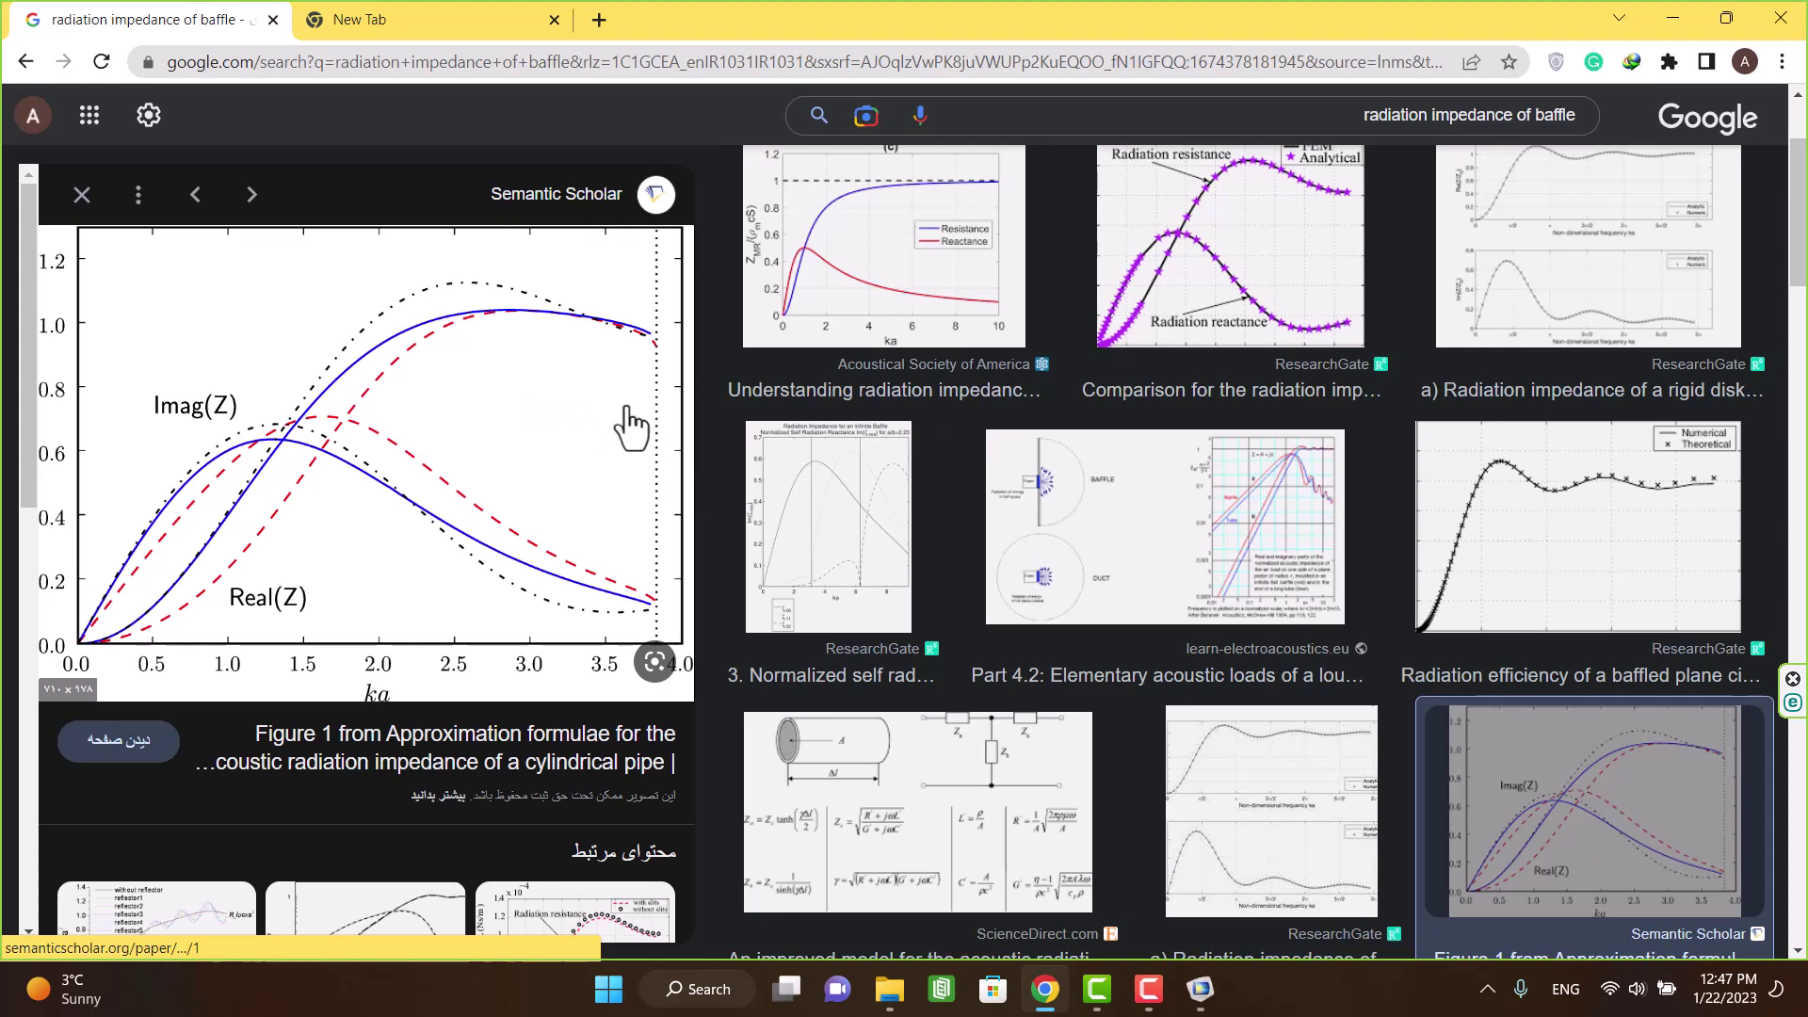
{"action": "left_click", "coordinate": [1673, 17]}
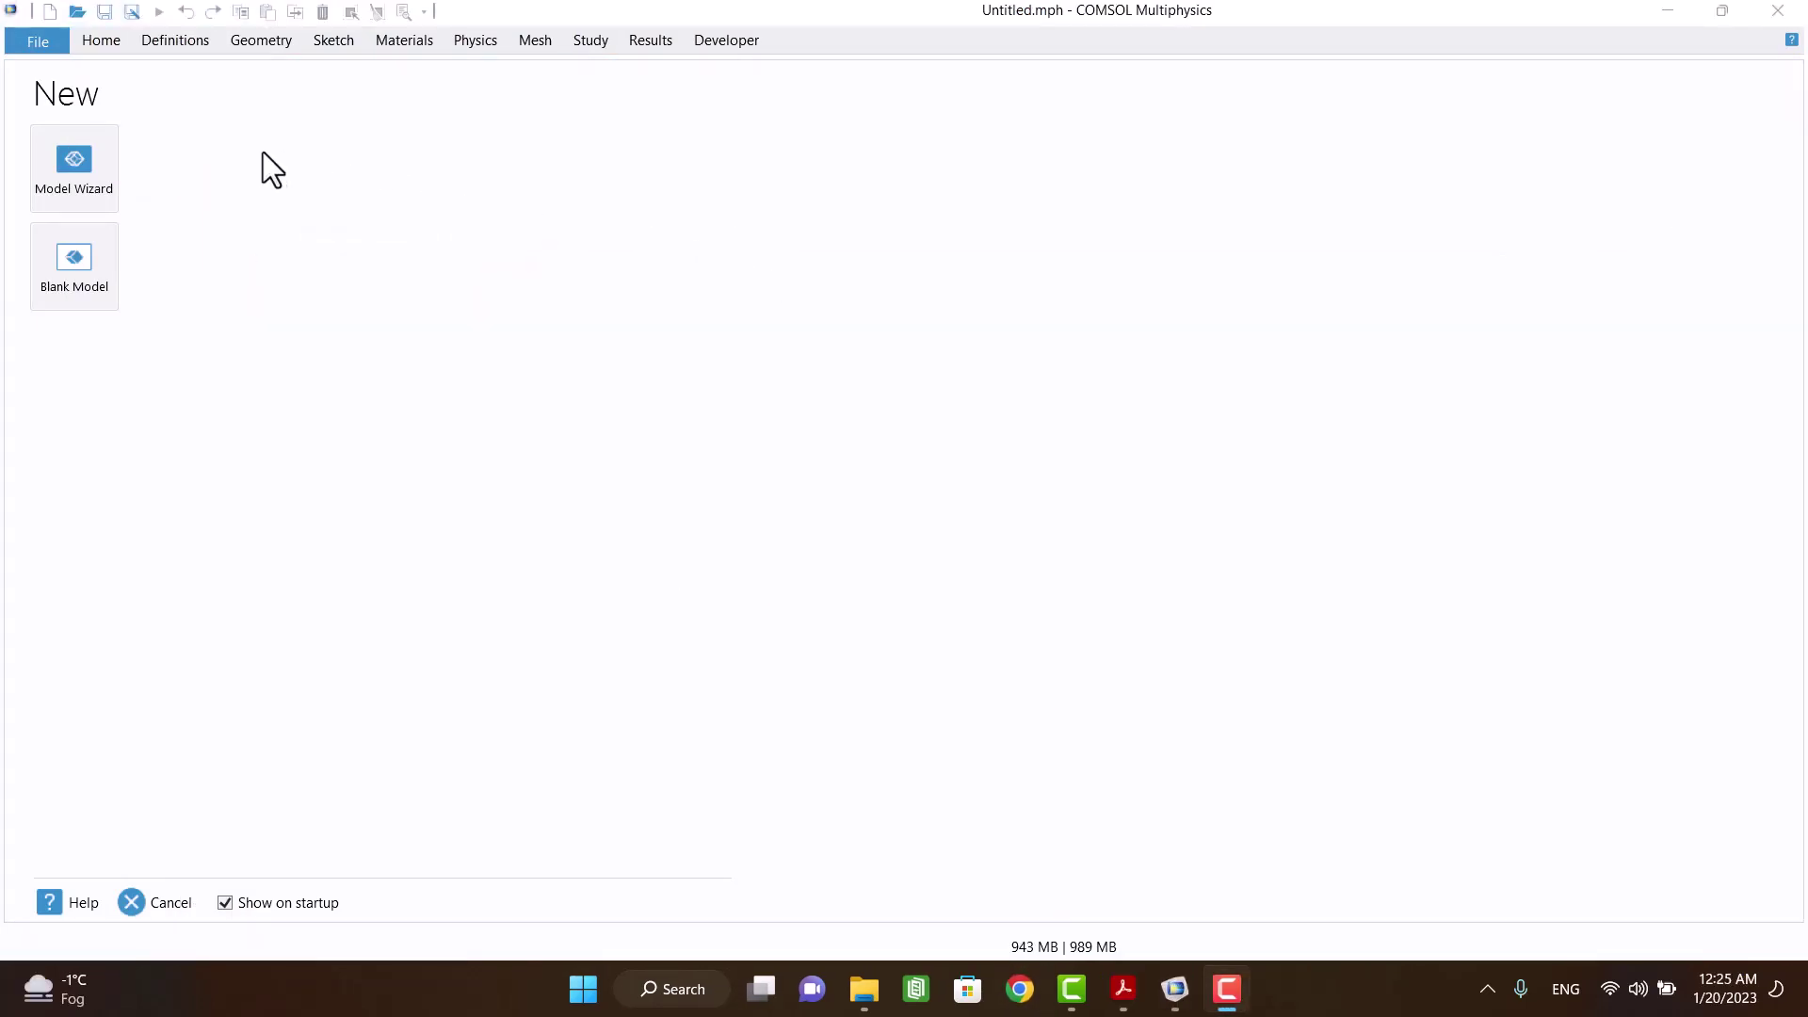
Step: Create a 2D axisymmetric model with Pressure Acoustics, Frequency Domain and a Frequency Domain study, discarding the old file
{"action": "left_click", "coordinate": [121, 171]}
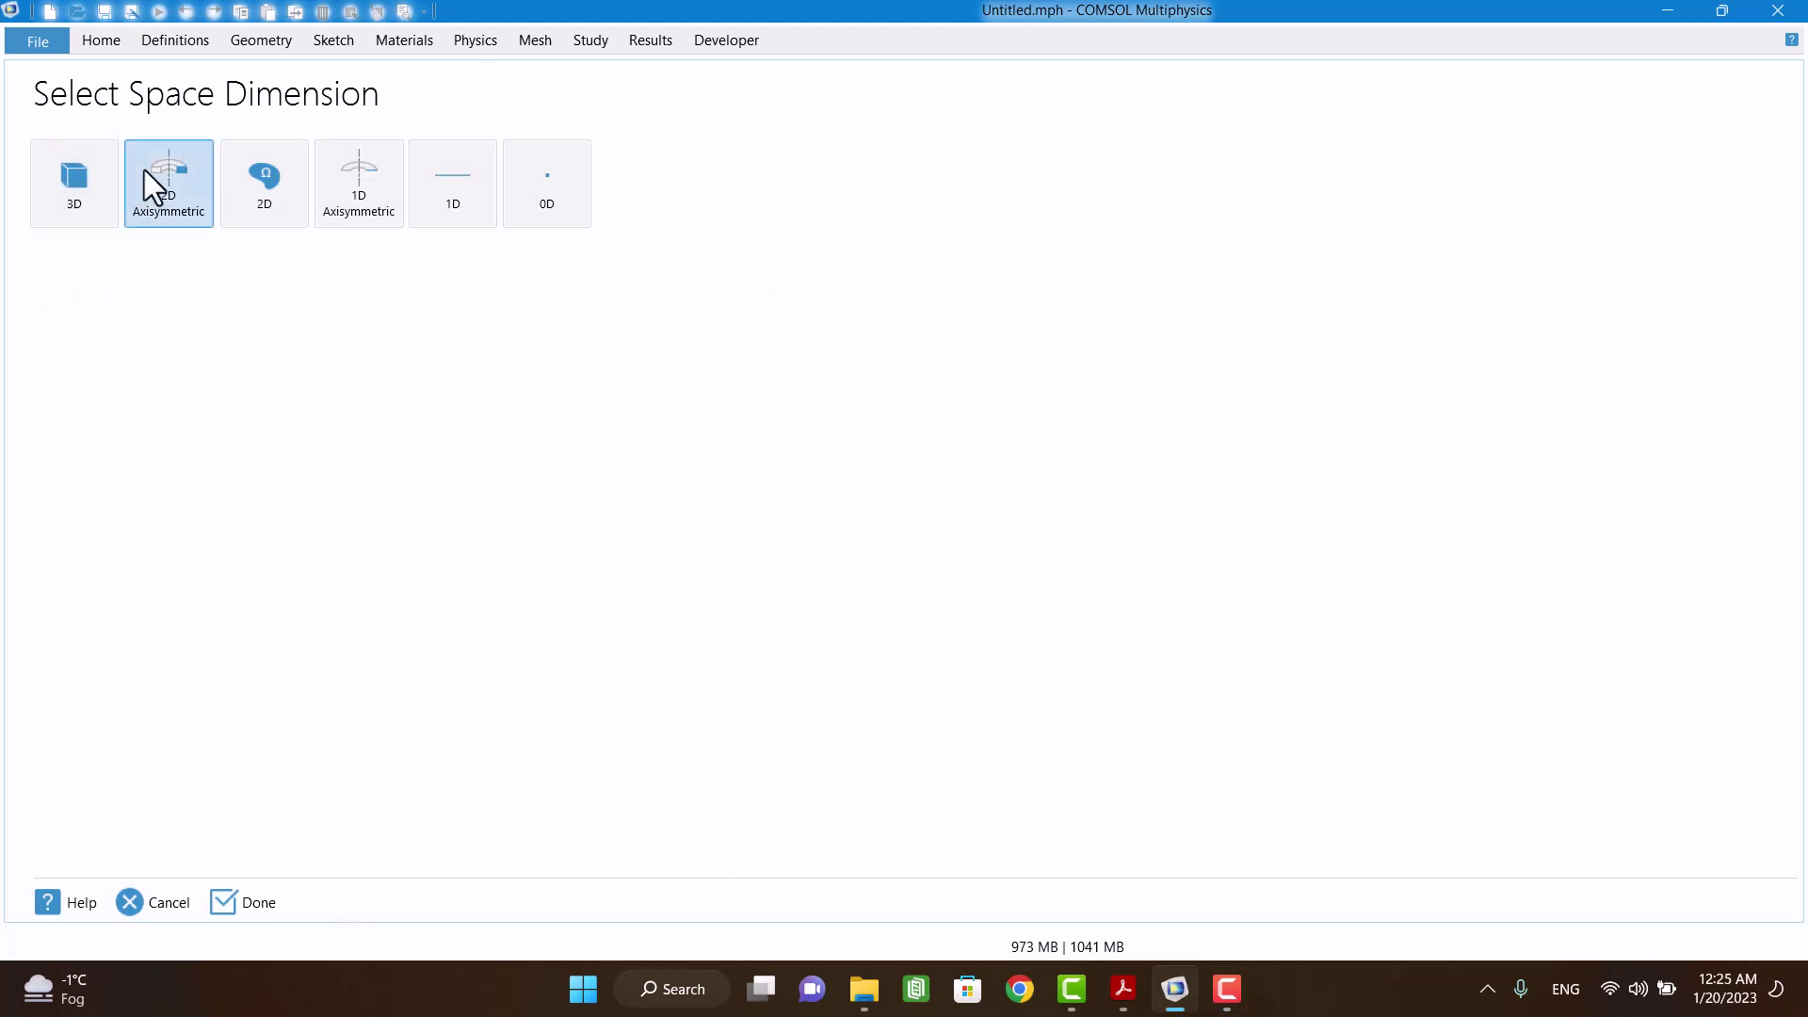
{"action": "left_click", "coordinate": [146, 175]}
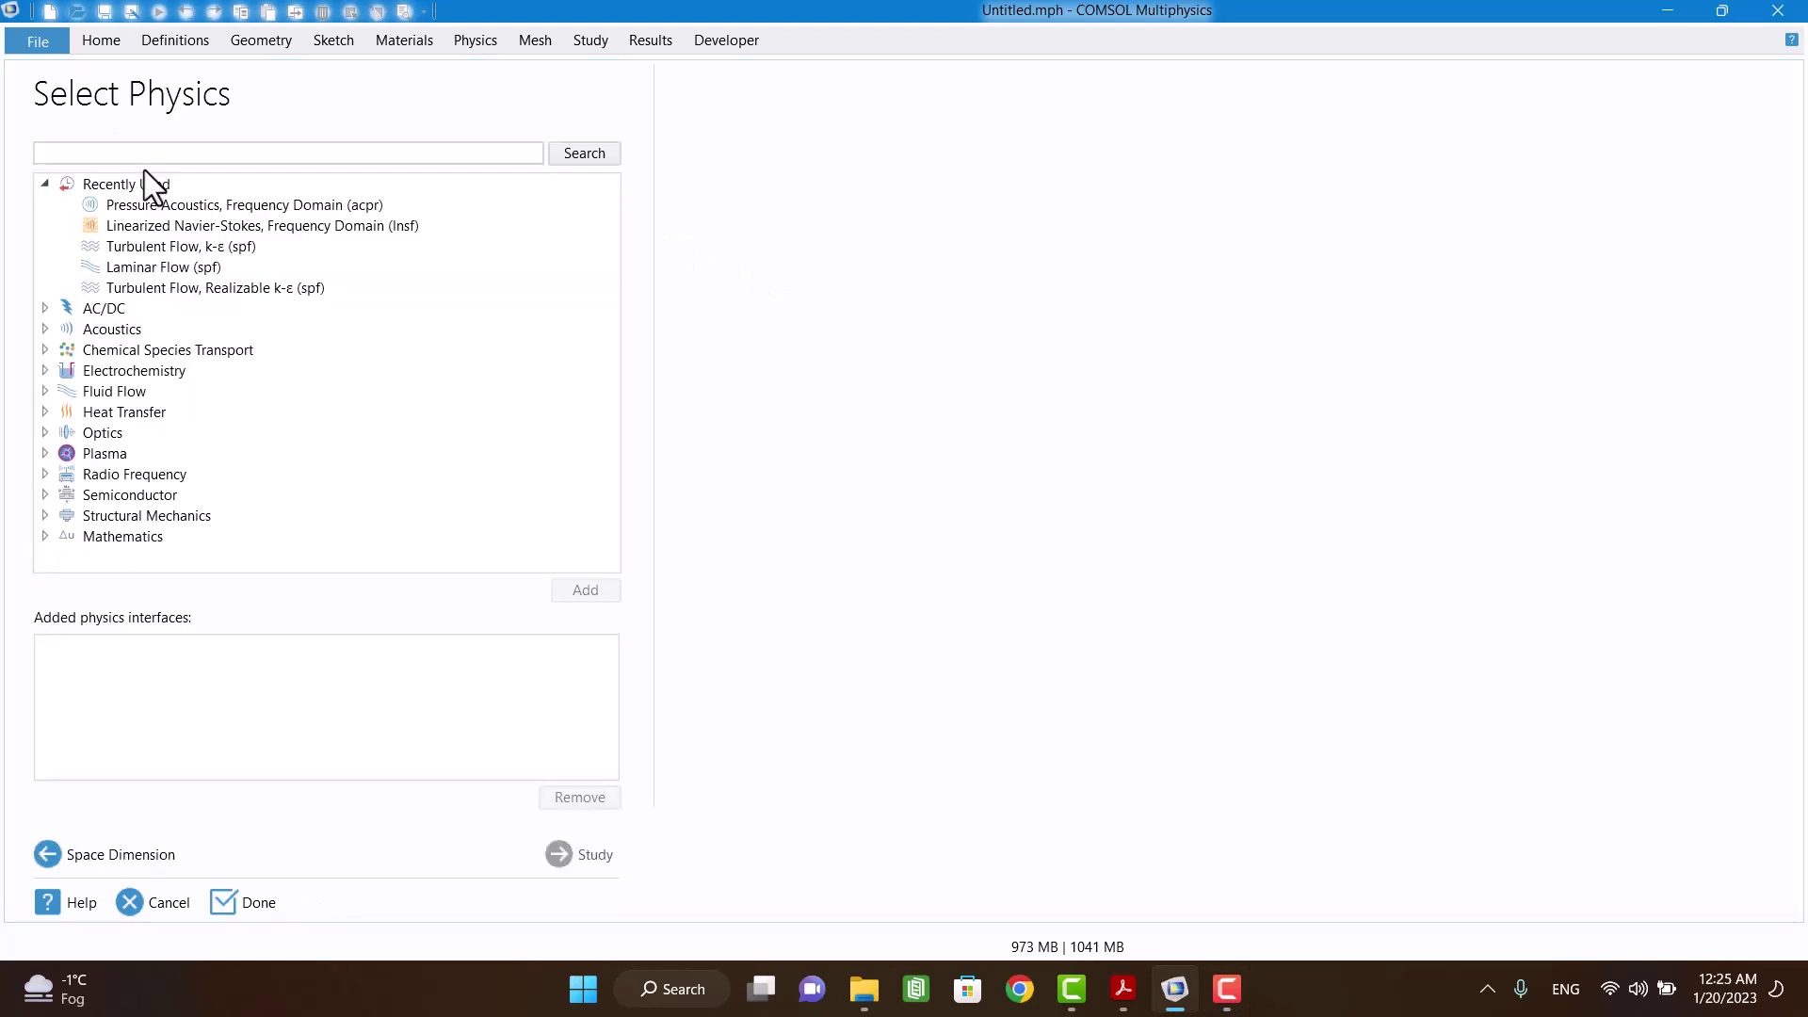
{"action": "left_click", "coordinate": [48, 321]}
{"action": "left_click", "coordinate": [56, 344]}
{"action": "left_click", "coordinate": [66, 349]}
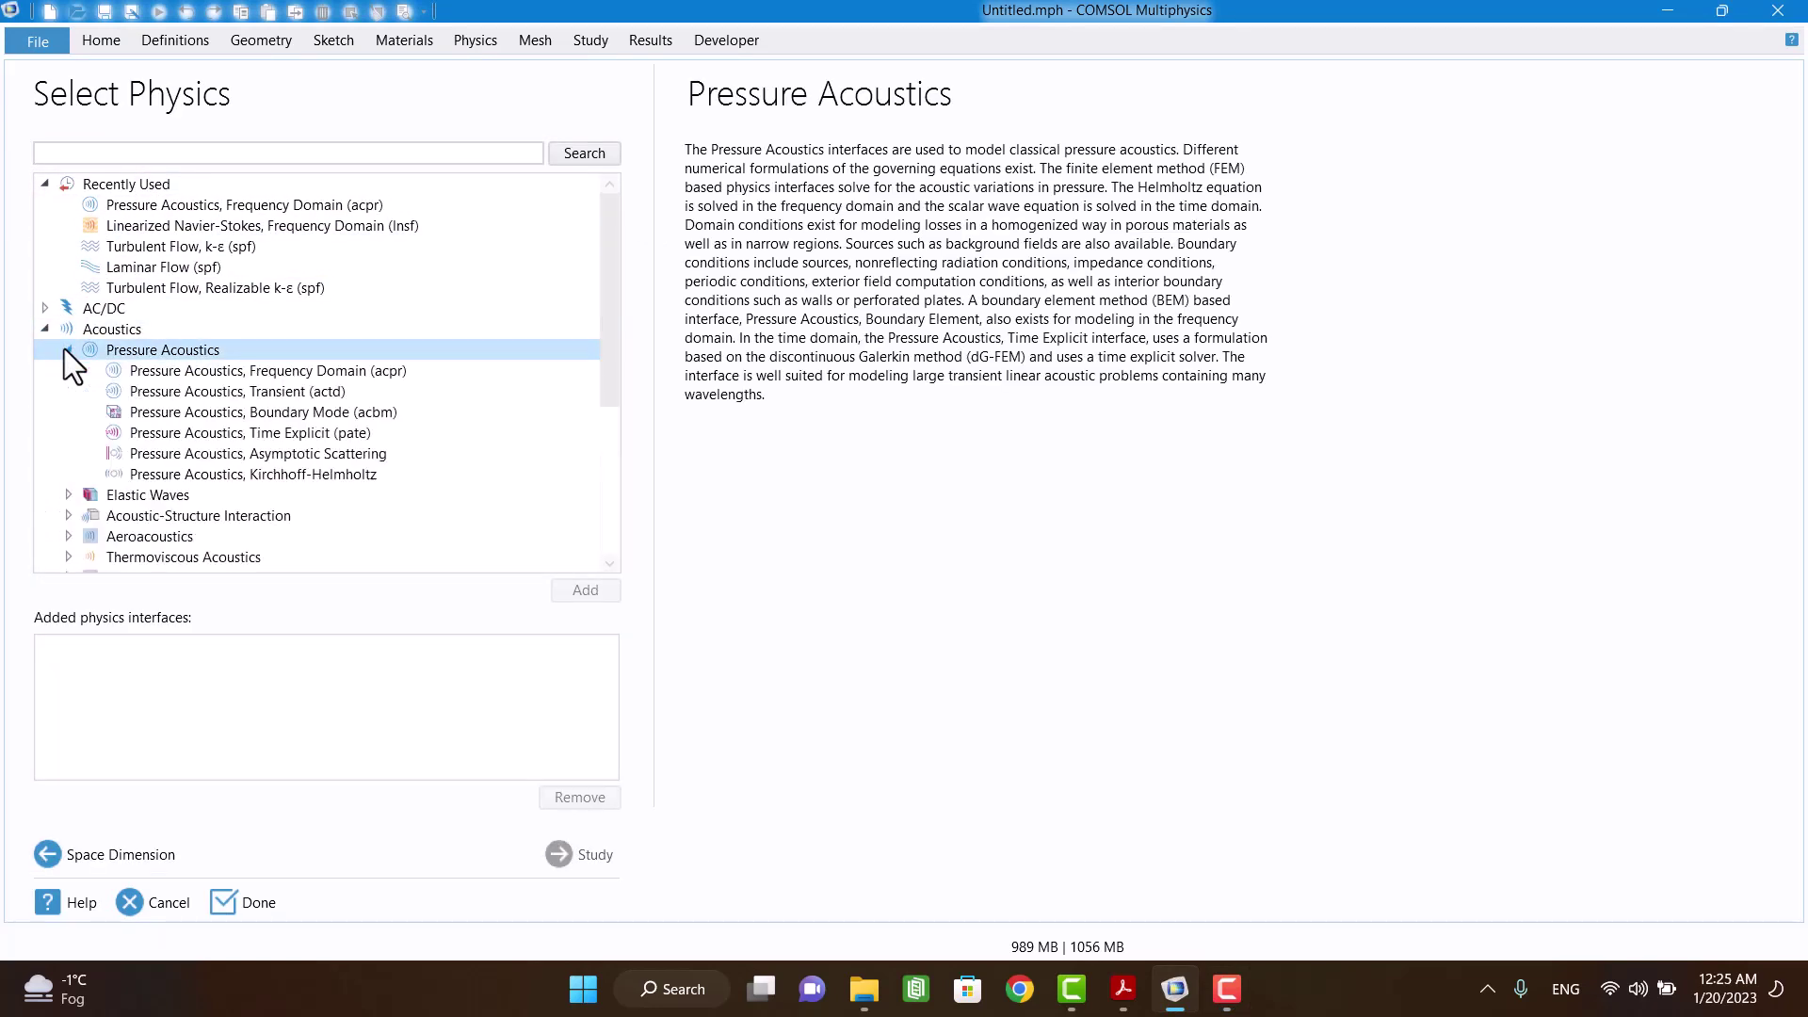
{"action": "left_click", "coordinate": [90, 368]}
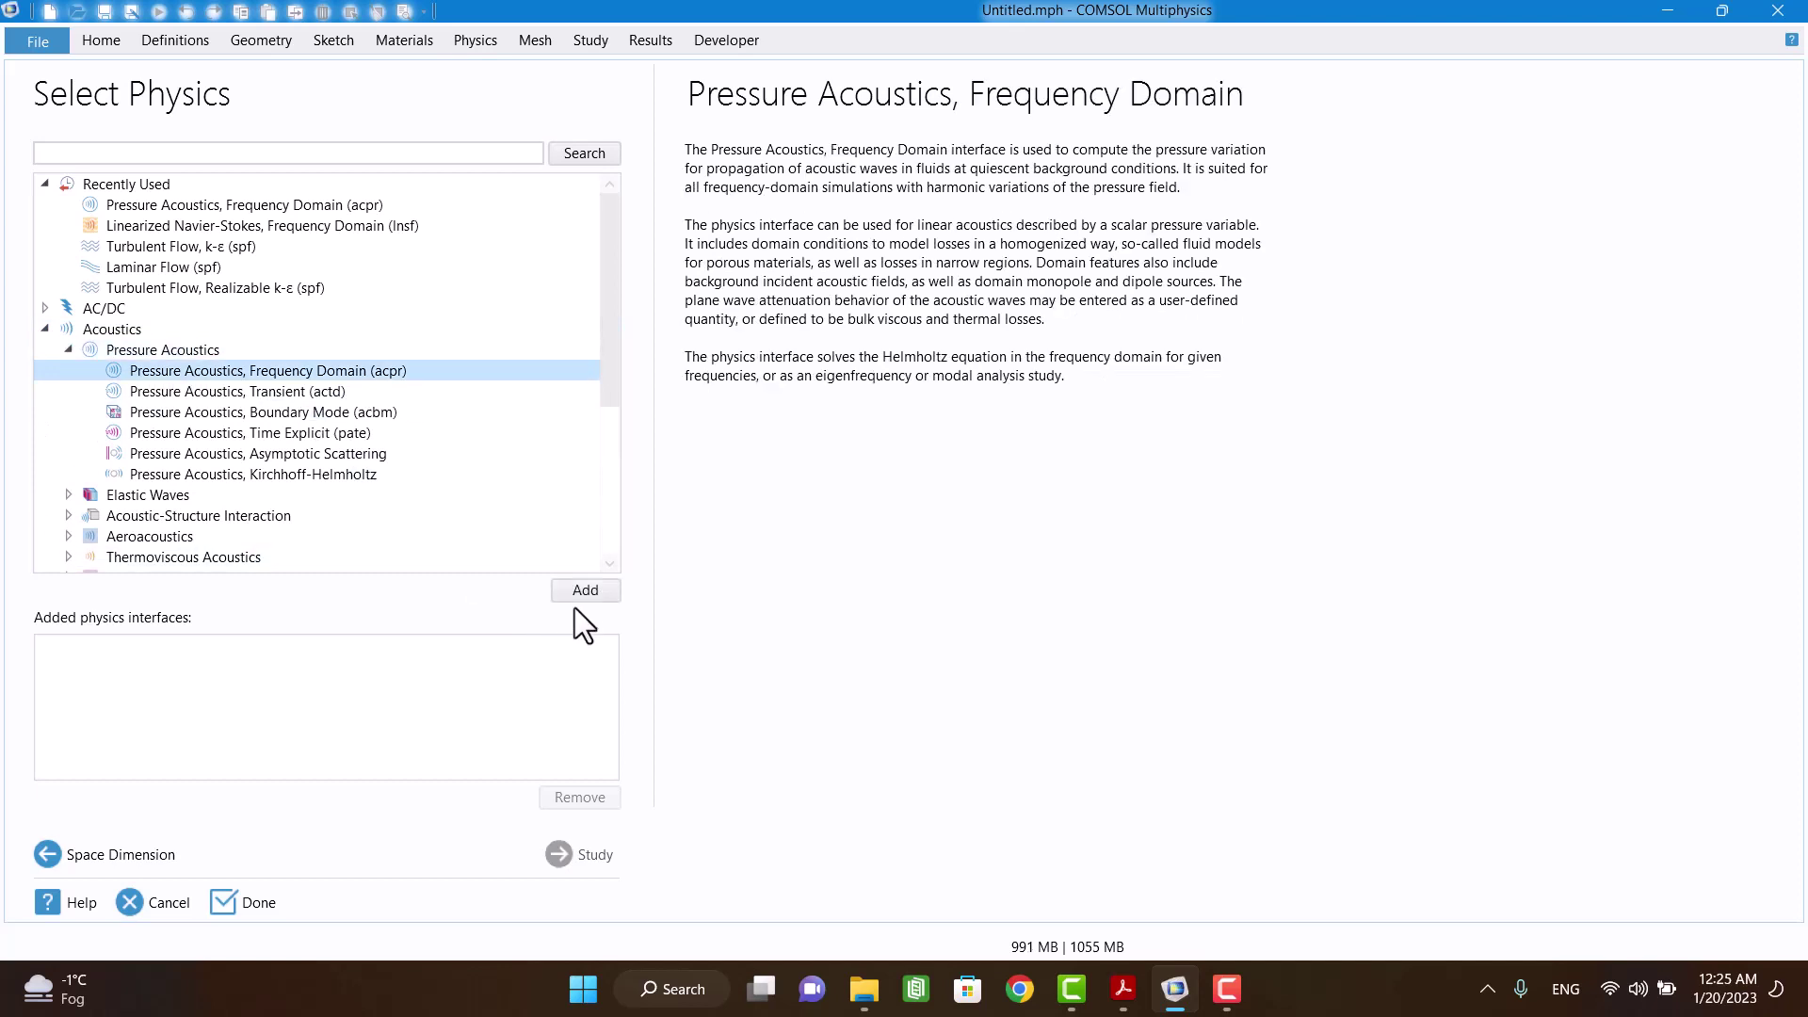
{"action": "left_click", "coordinate": [579, 603]}
{"action": "left_click", "coordinate": [604, 855]}
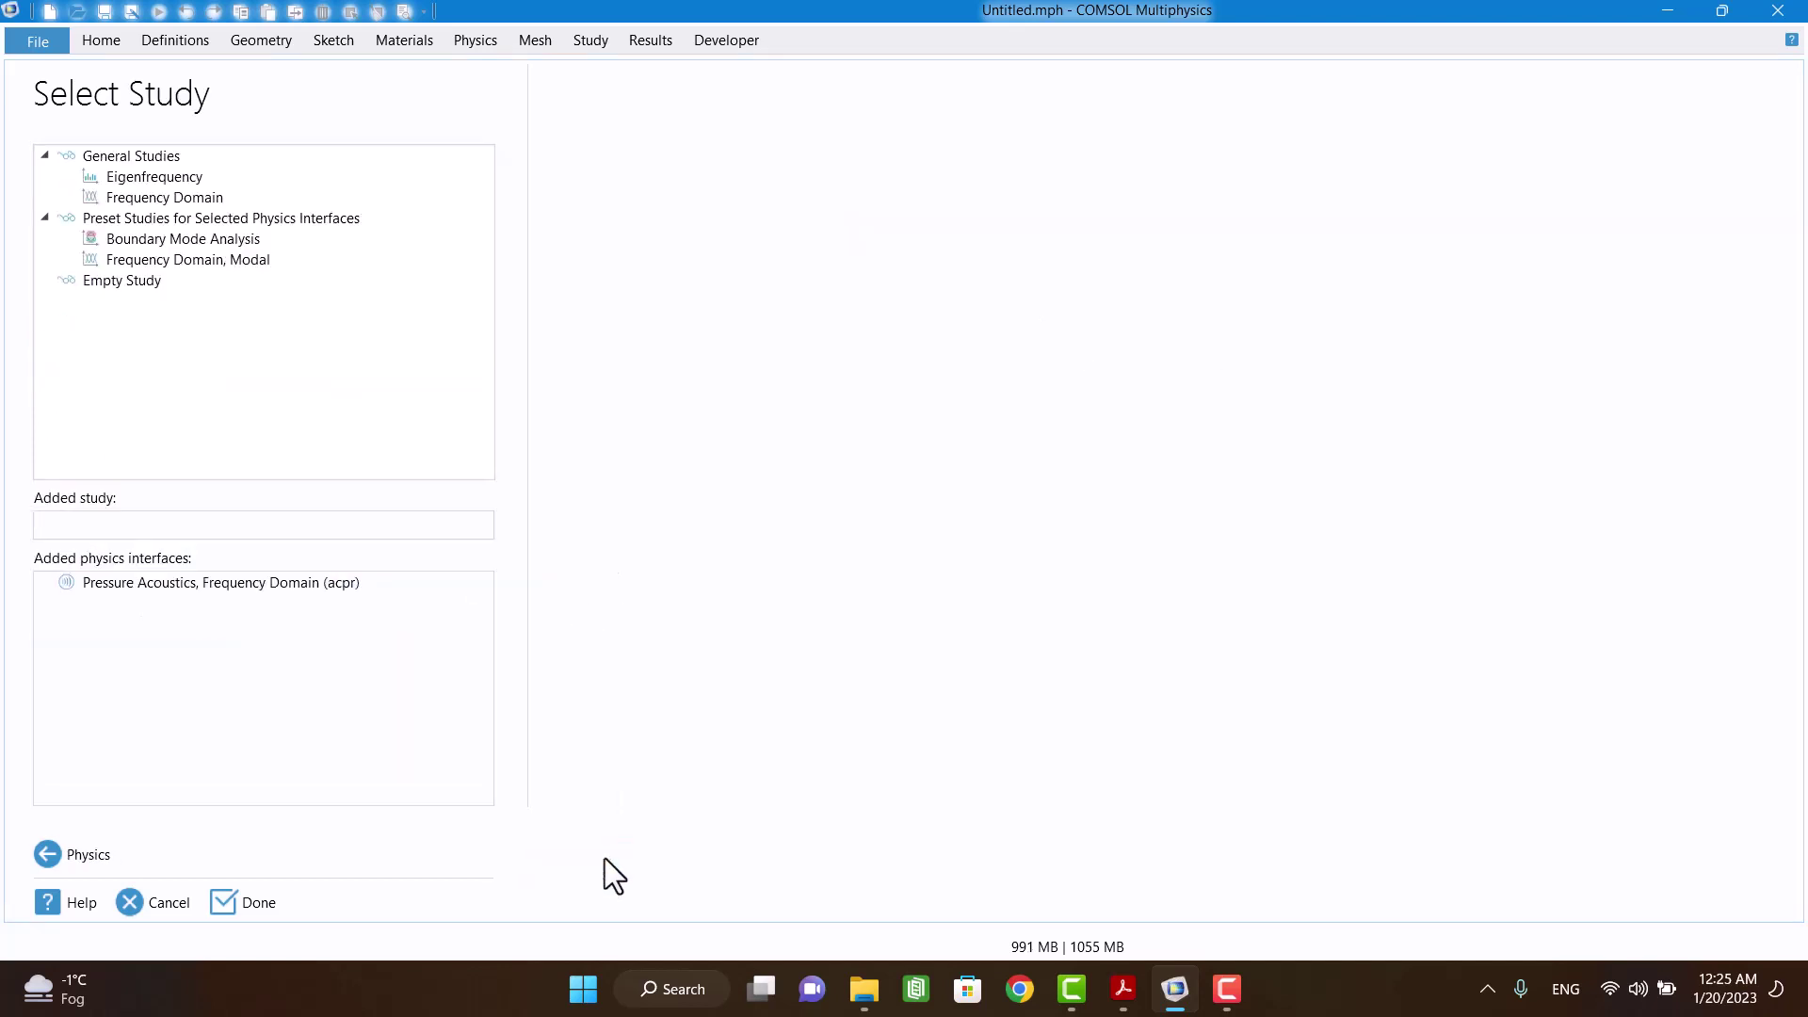
{"action": "left_click", "coordinate": [149, 204]}
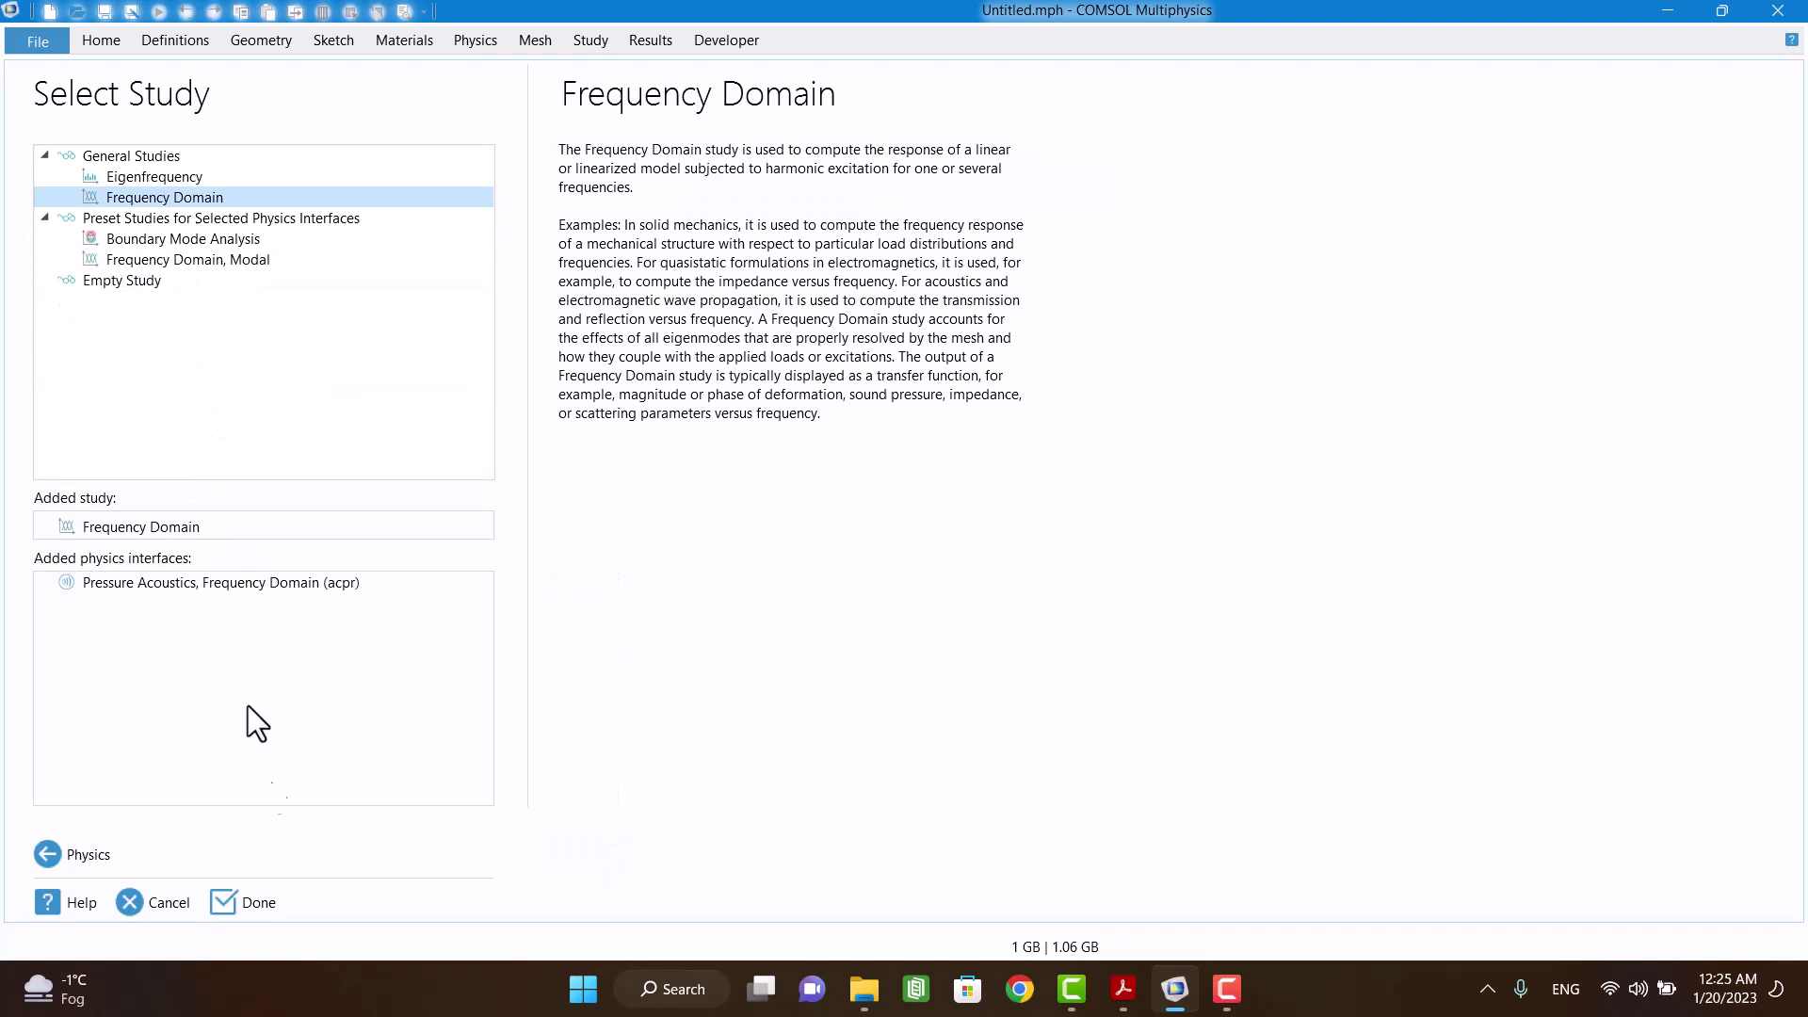
{"action": "left_click", "coordinate": [277, 895]}
{"action": "left_click", "coordinate": [925, 574]}
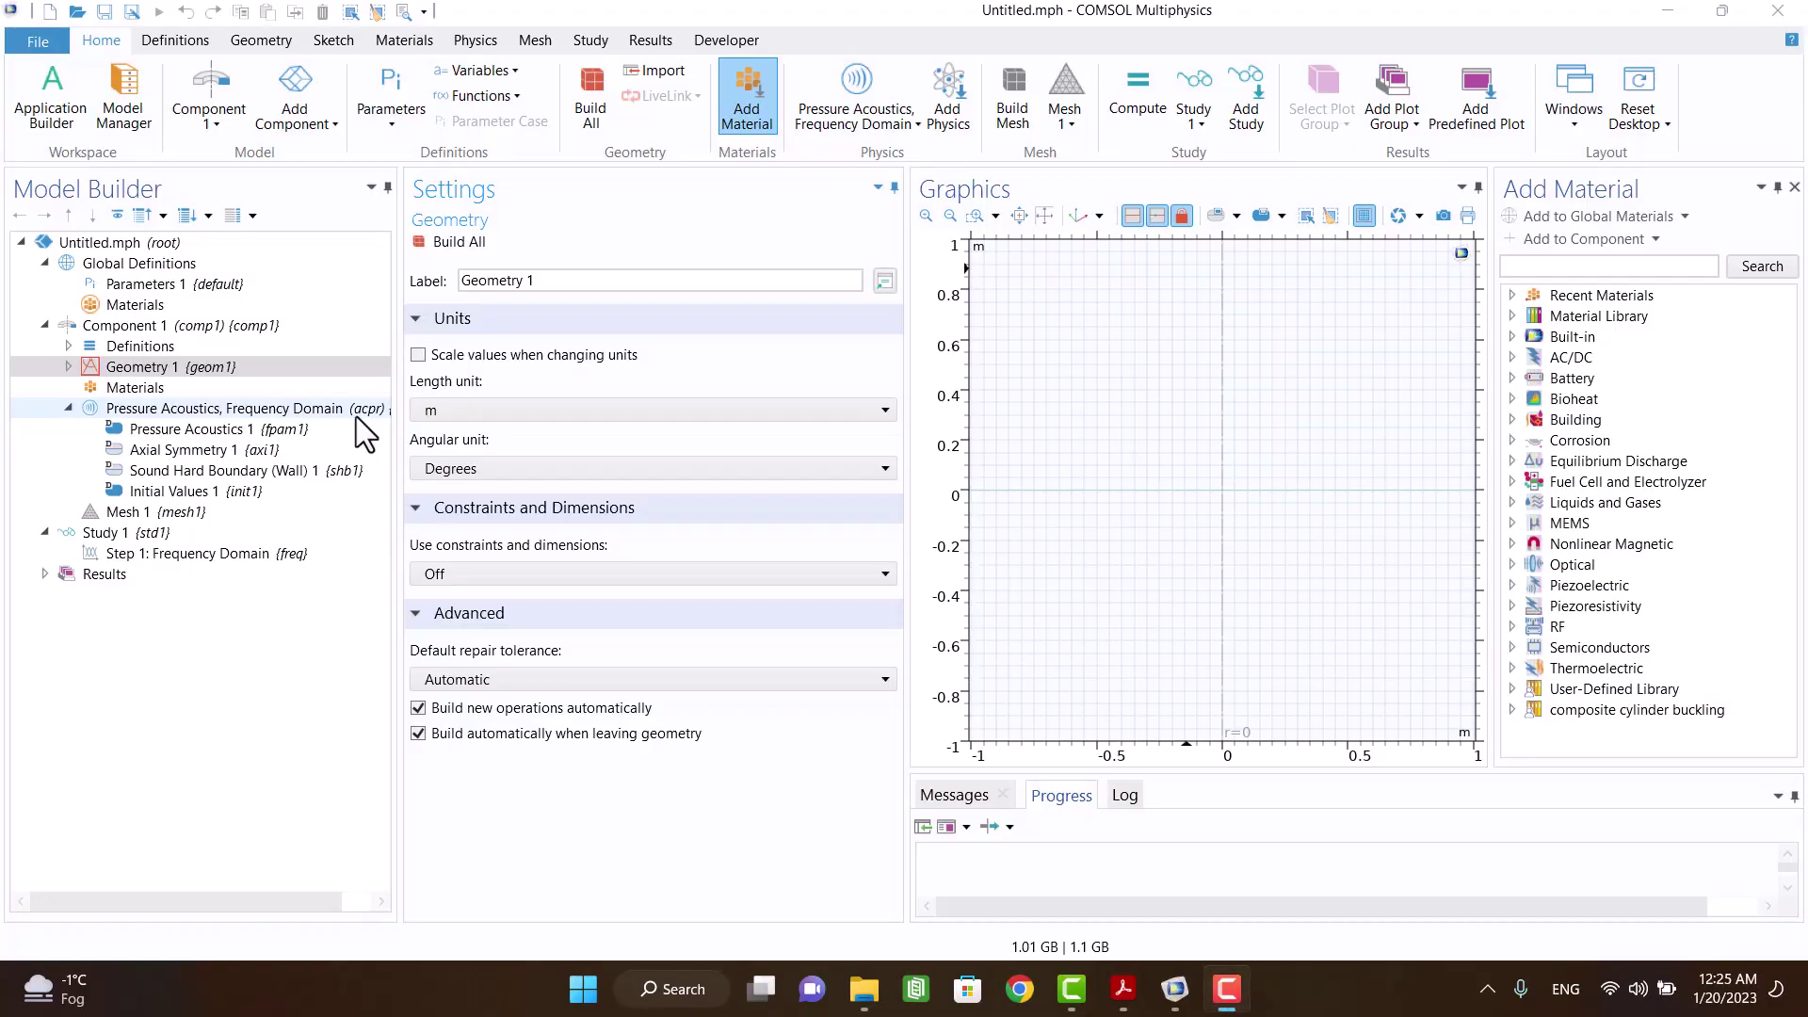
Step: Add the global parameter L with expression 1[m]
{"action": "left_click", "coordinate": [181, 364]}
{"action": "left_click", "coordinate": [198, 284]}
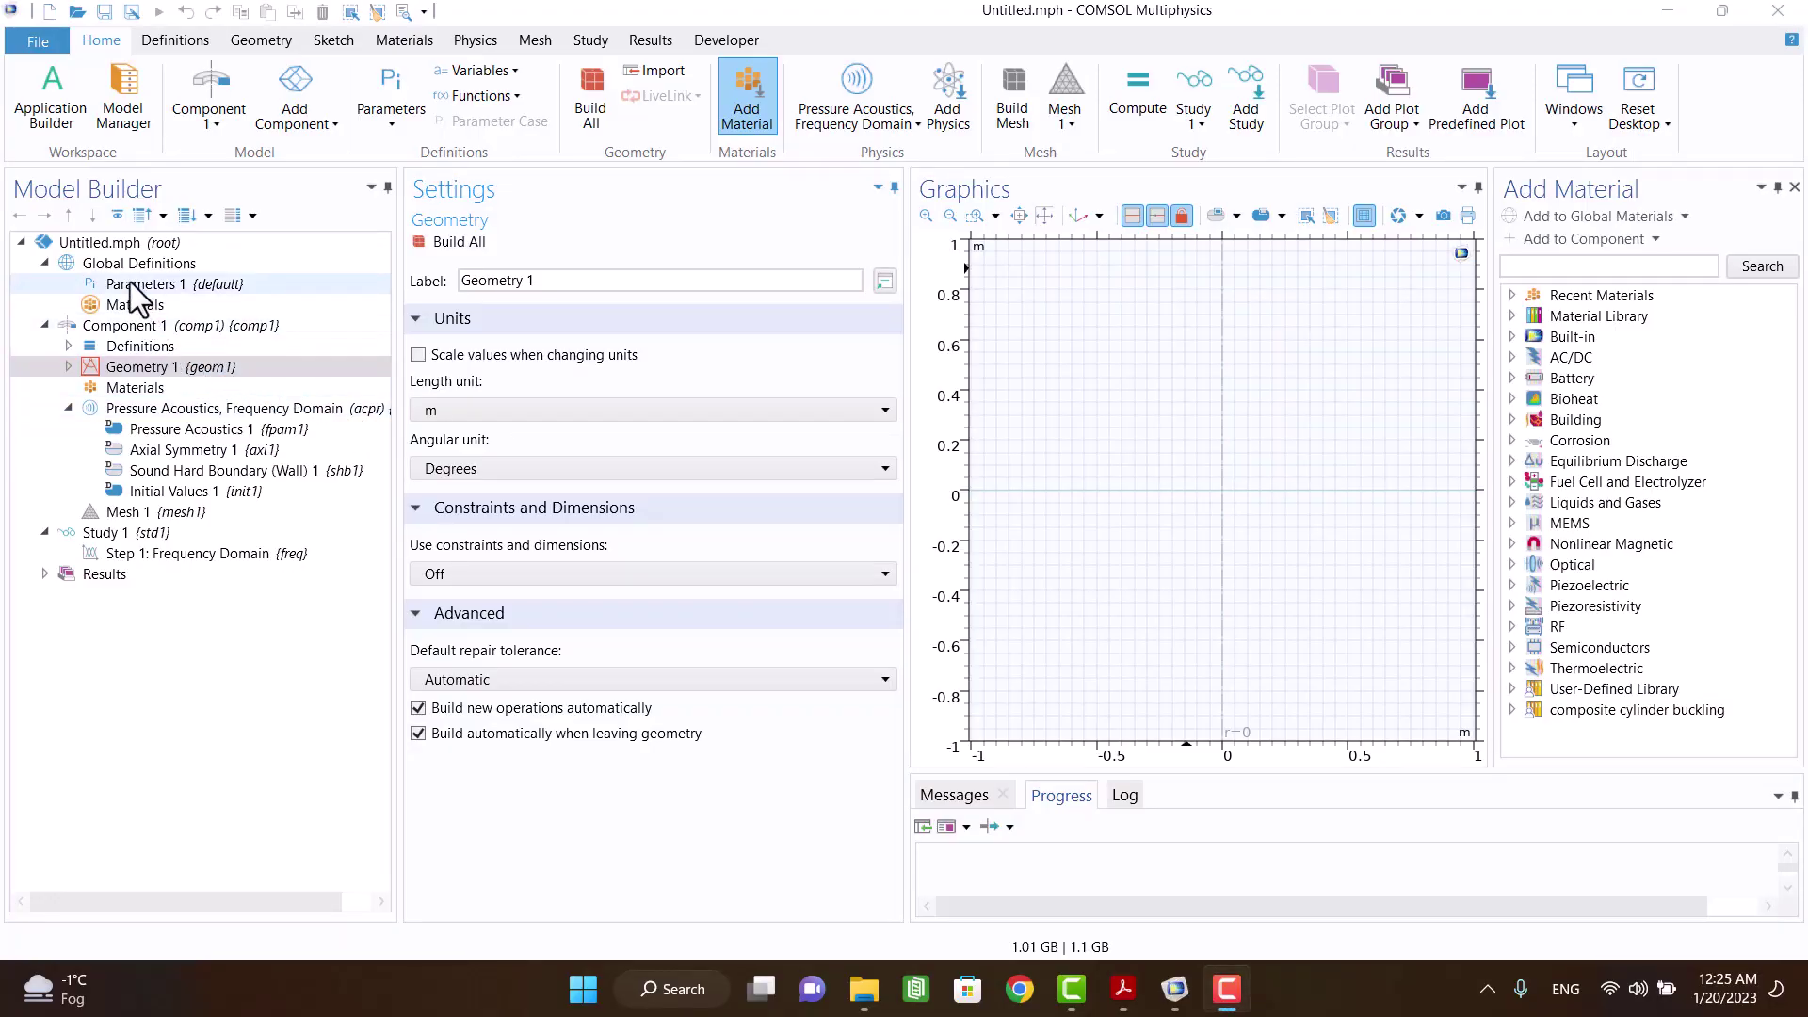
{"action": "left_click", "coordinate": [438, 367]}
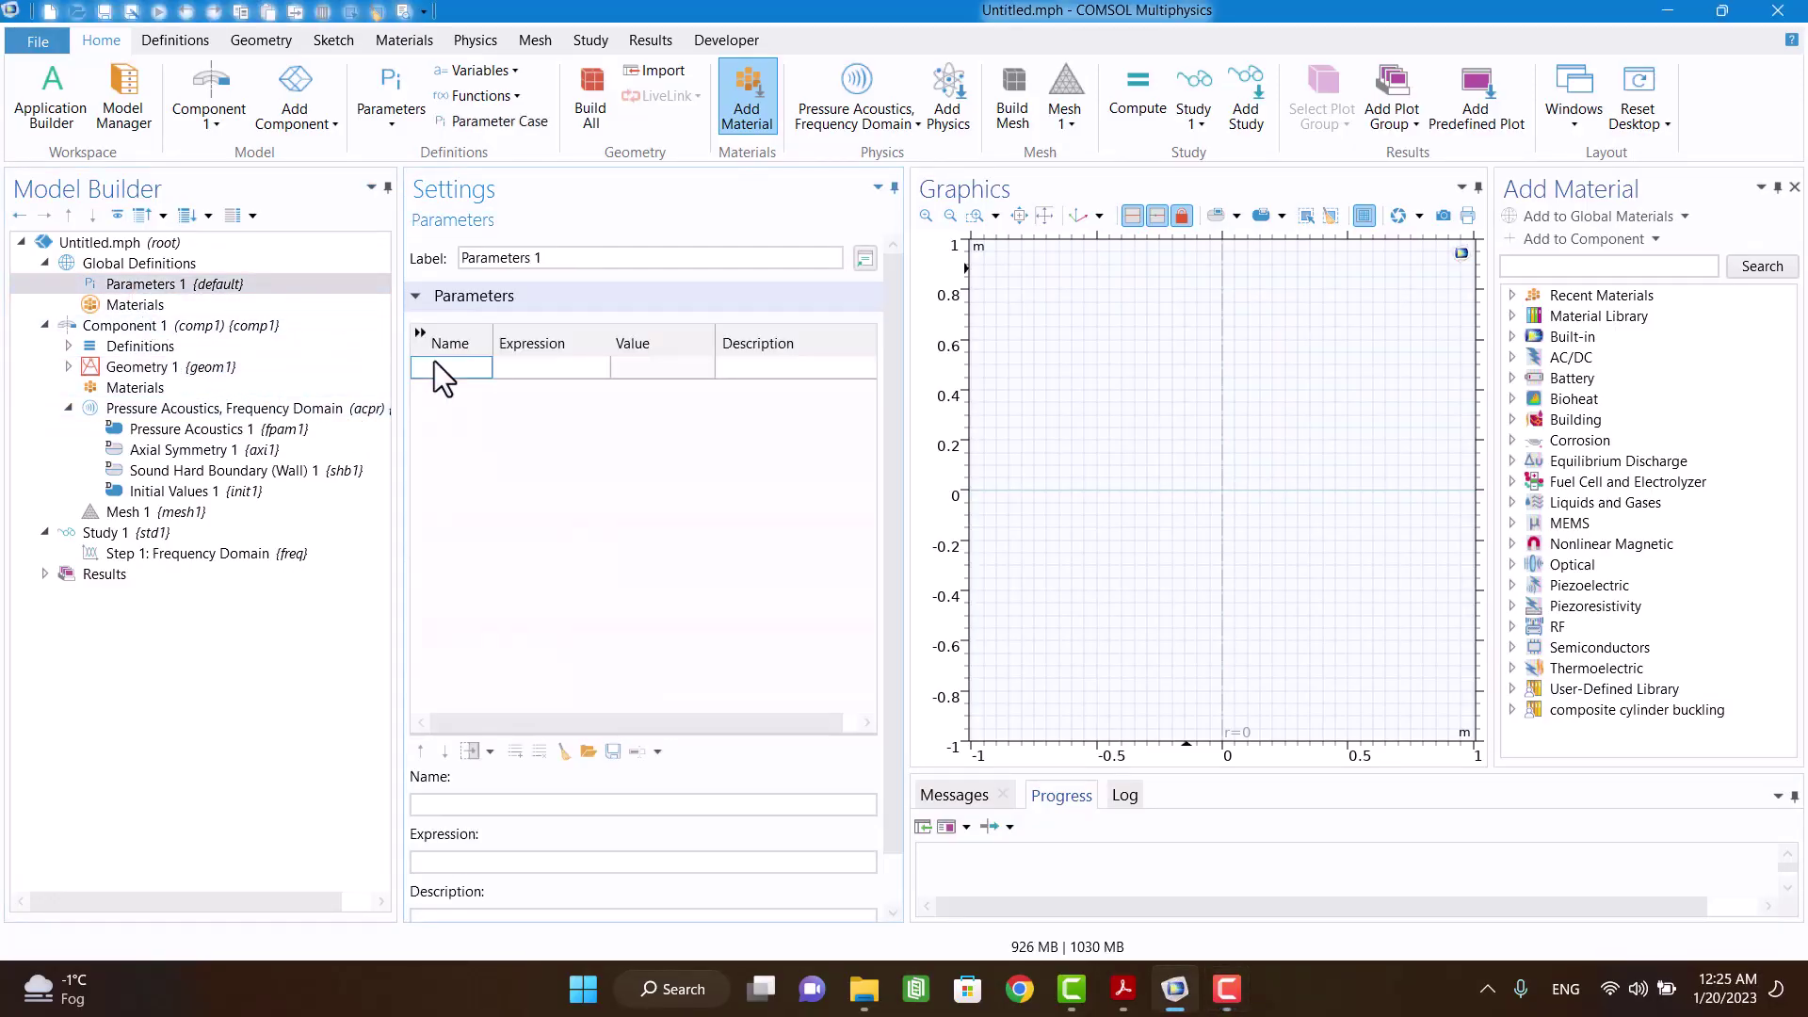
{"action": "type", "text": "L"}
{"action": "key", "text": "Tab"}
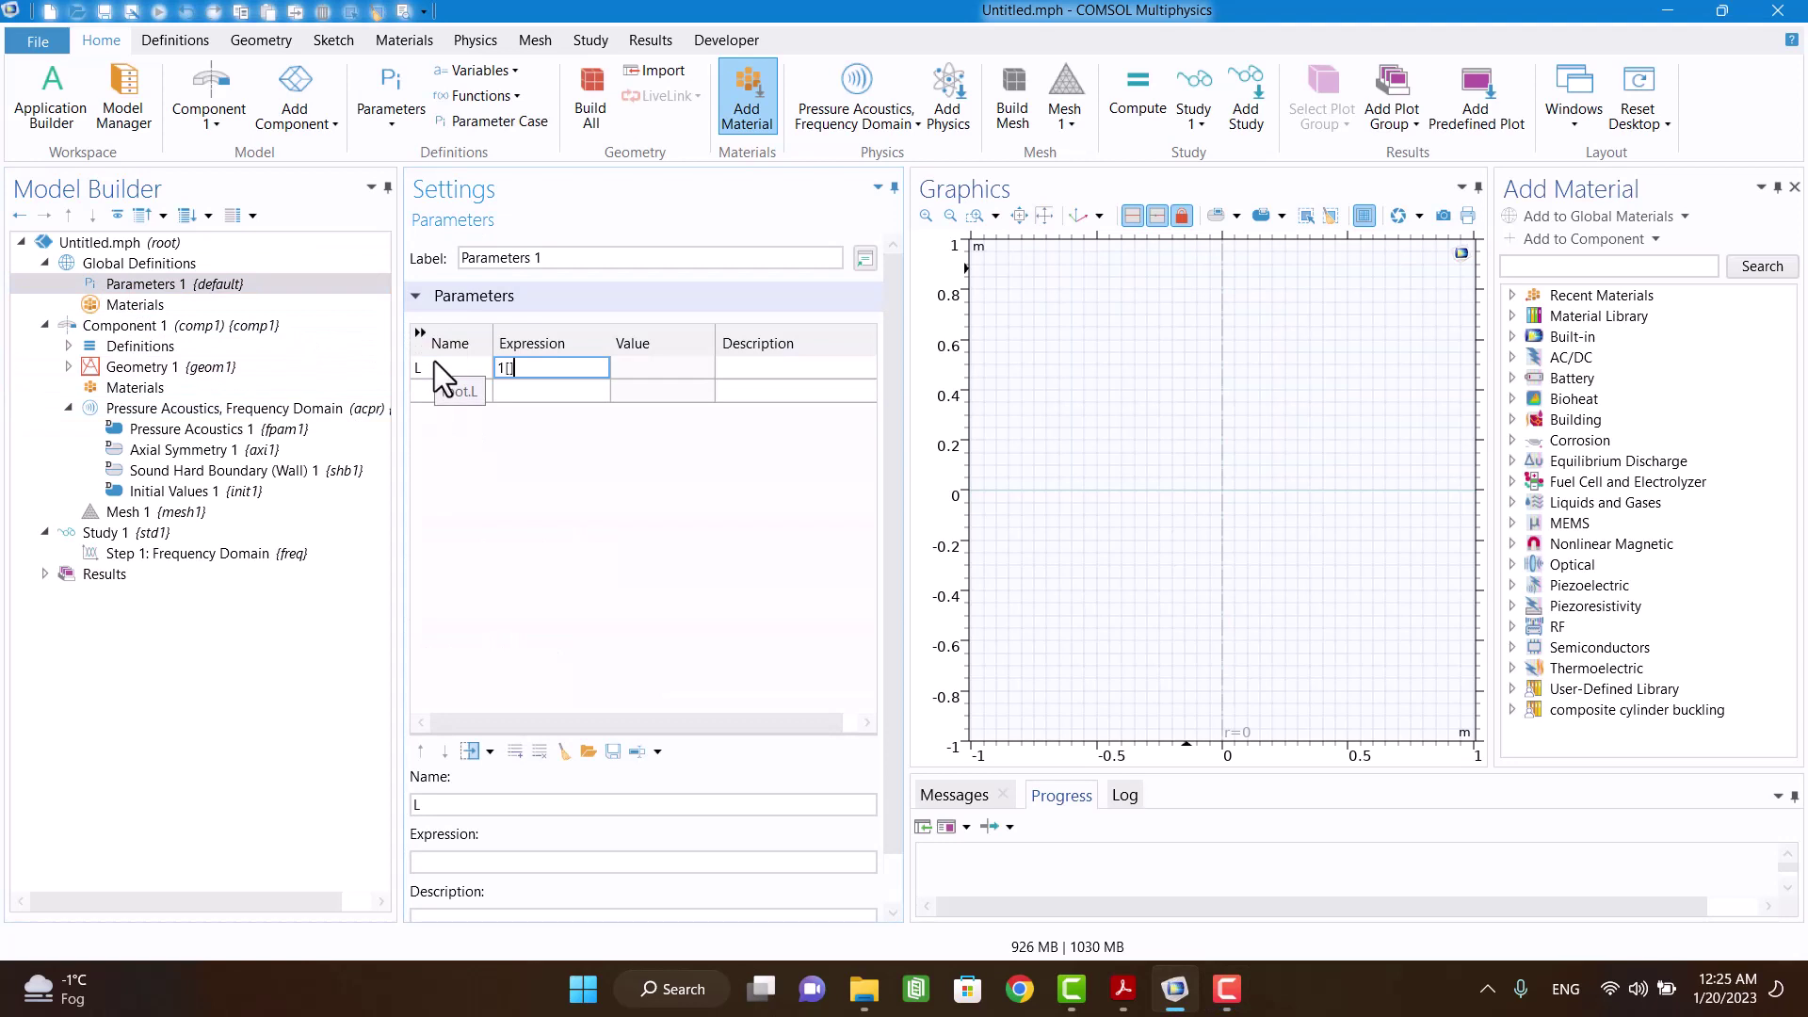
{"action": "type", "text": "1[m]"}
{"action": "key", "text": "Tab"}
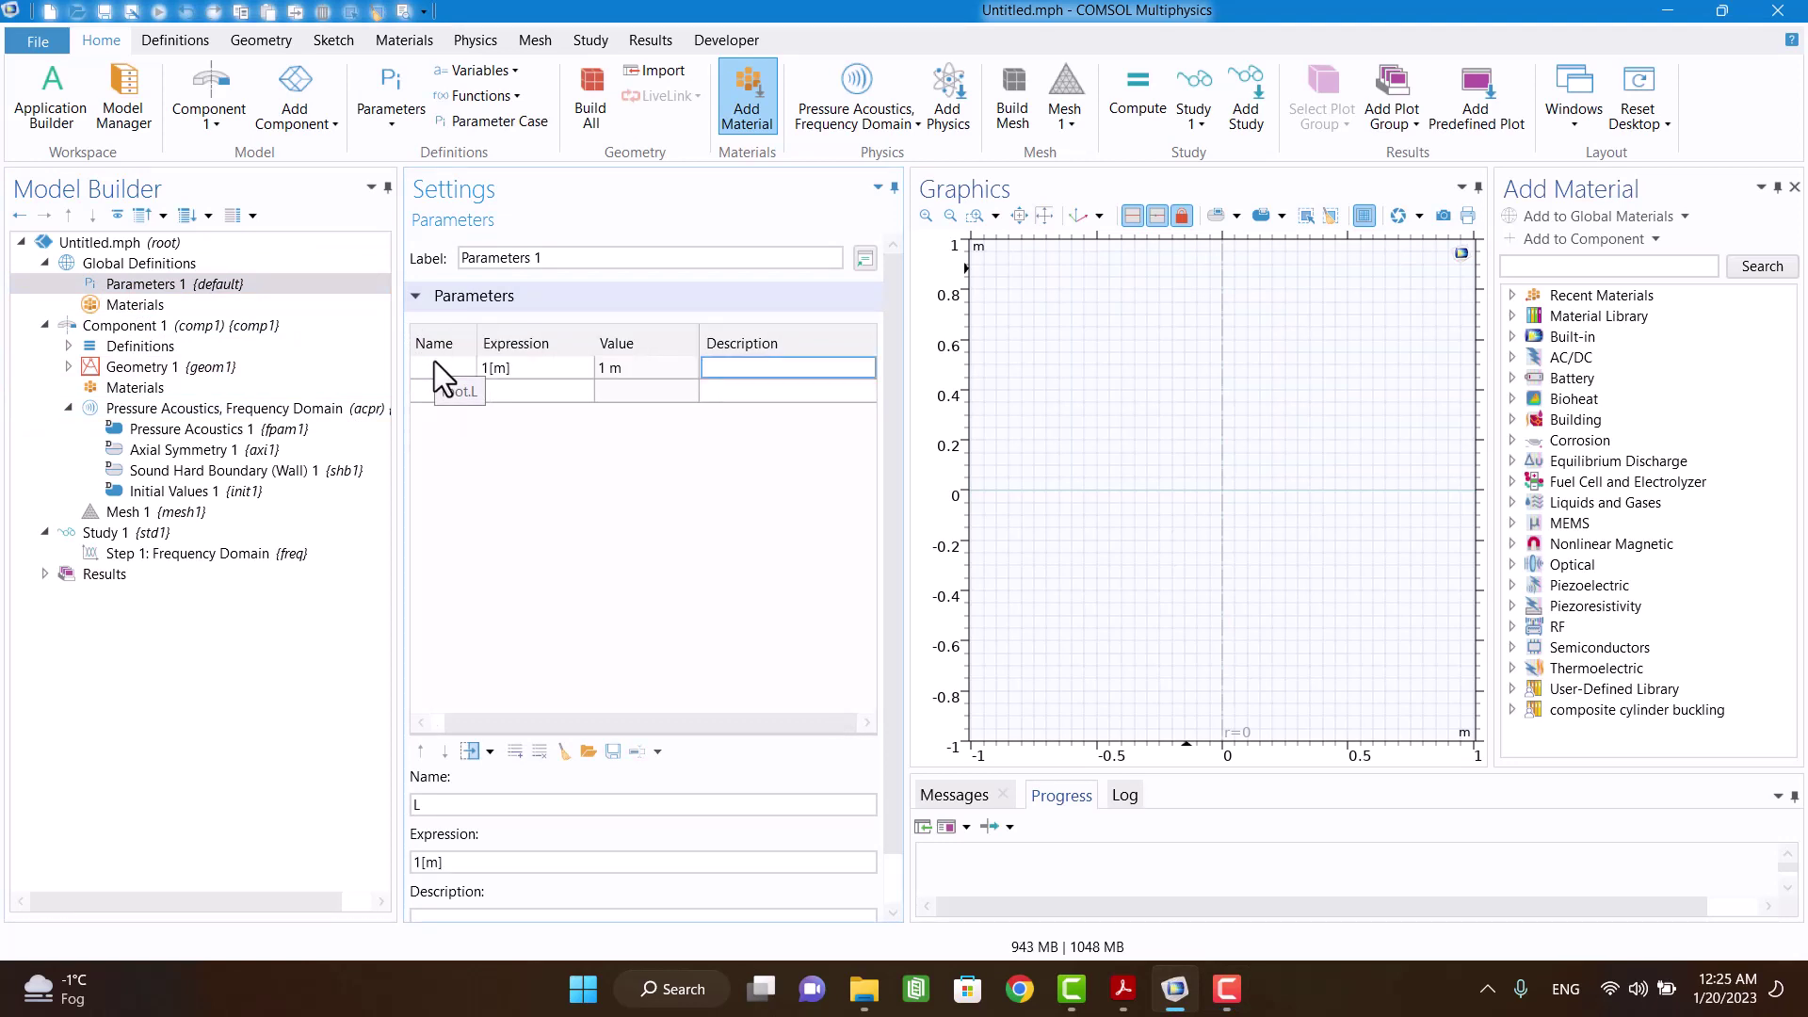
Step: Add a second parameter a with expression 0.1[m]
{"action": "key", "text": "Tab"}
{"action": "type", "text": "a"}
{"action": "key", "text": "Tab"}
{"action": "type", "text": "0."}
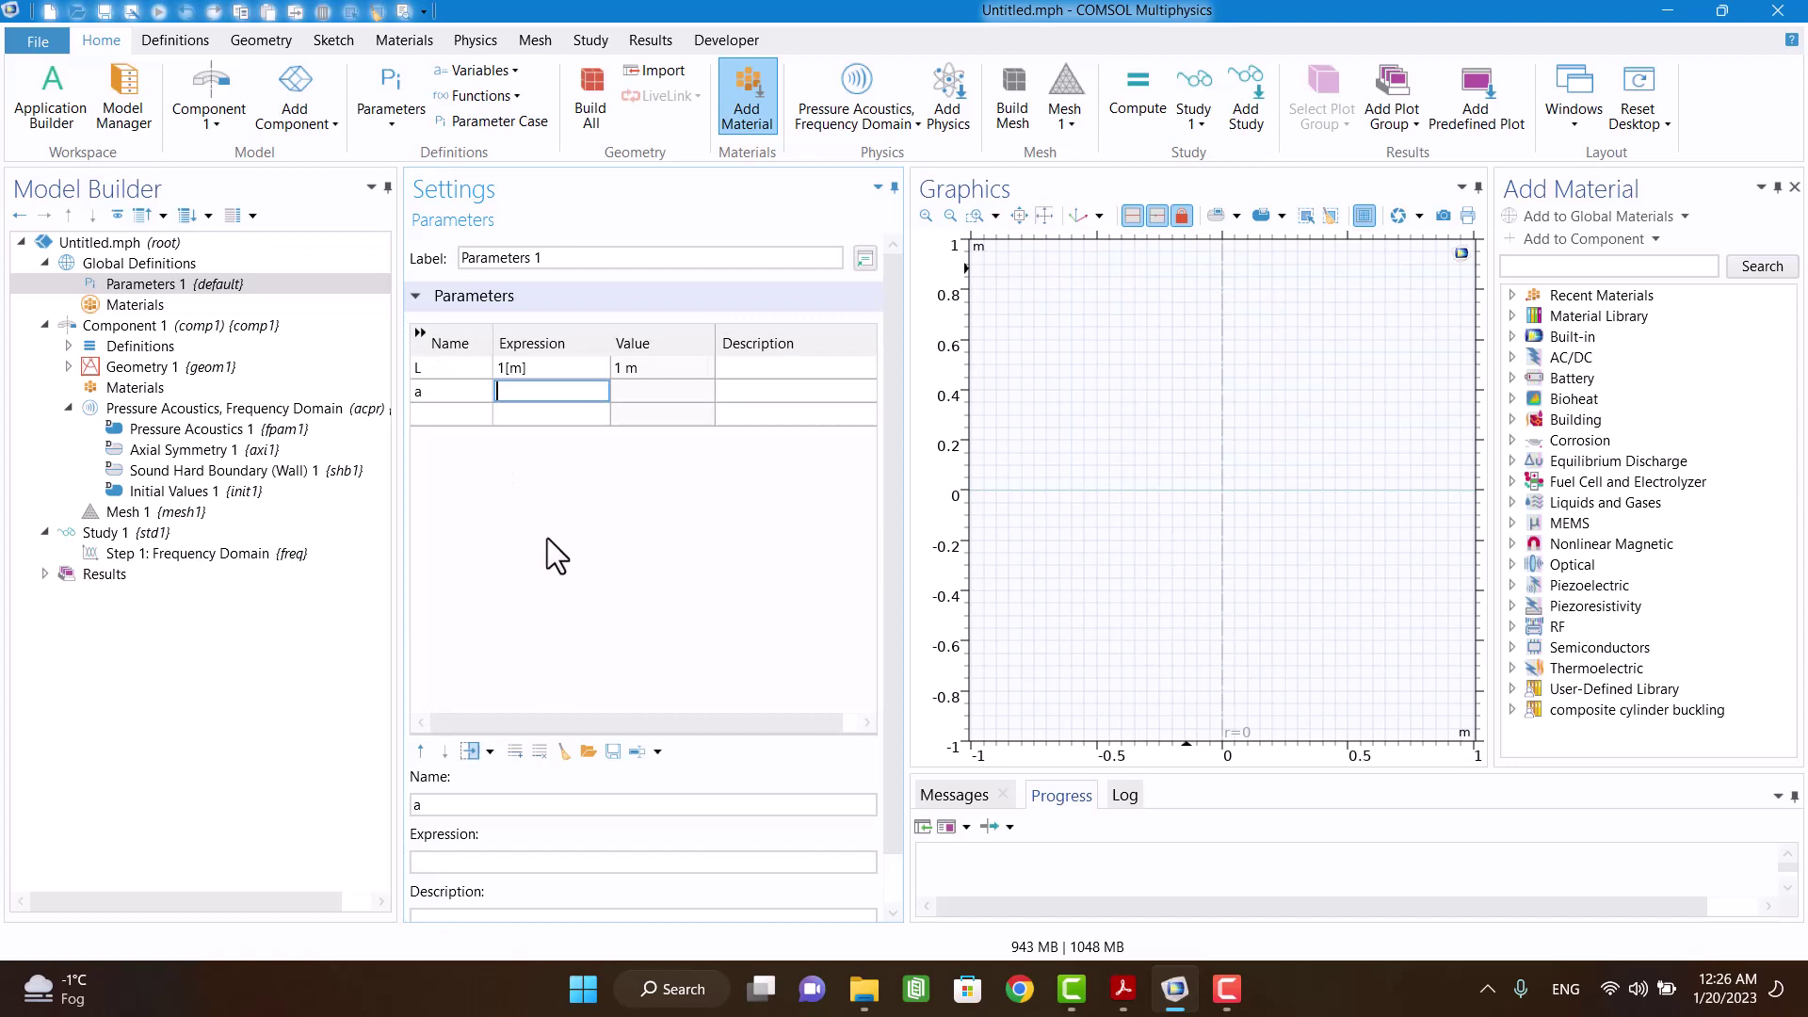
{"action": "type", "text": "1[m]"}
{"action": "key", "text": "Return"}
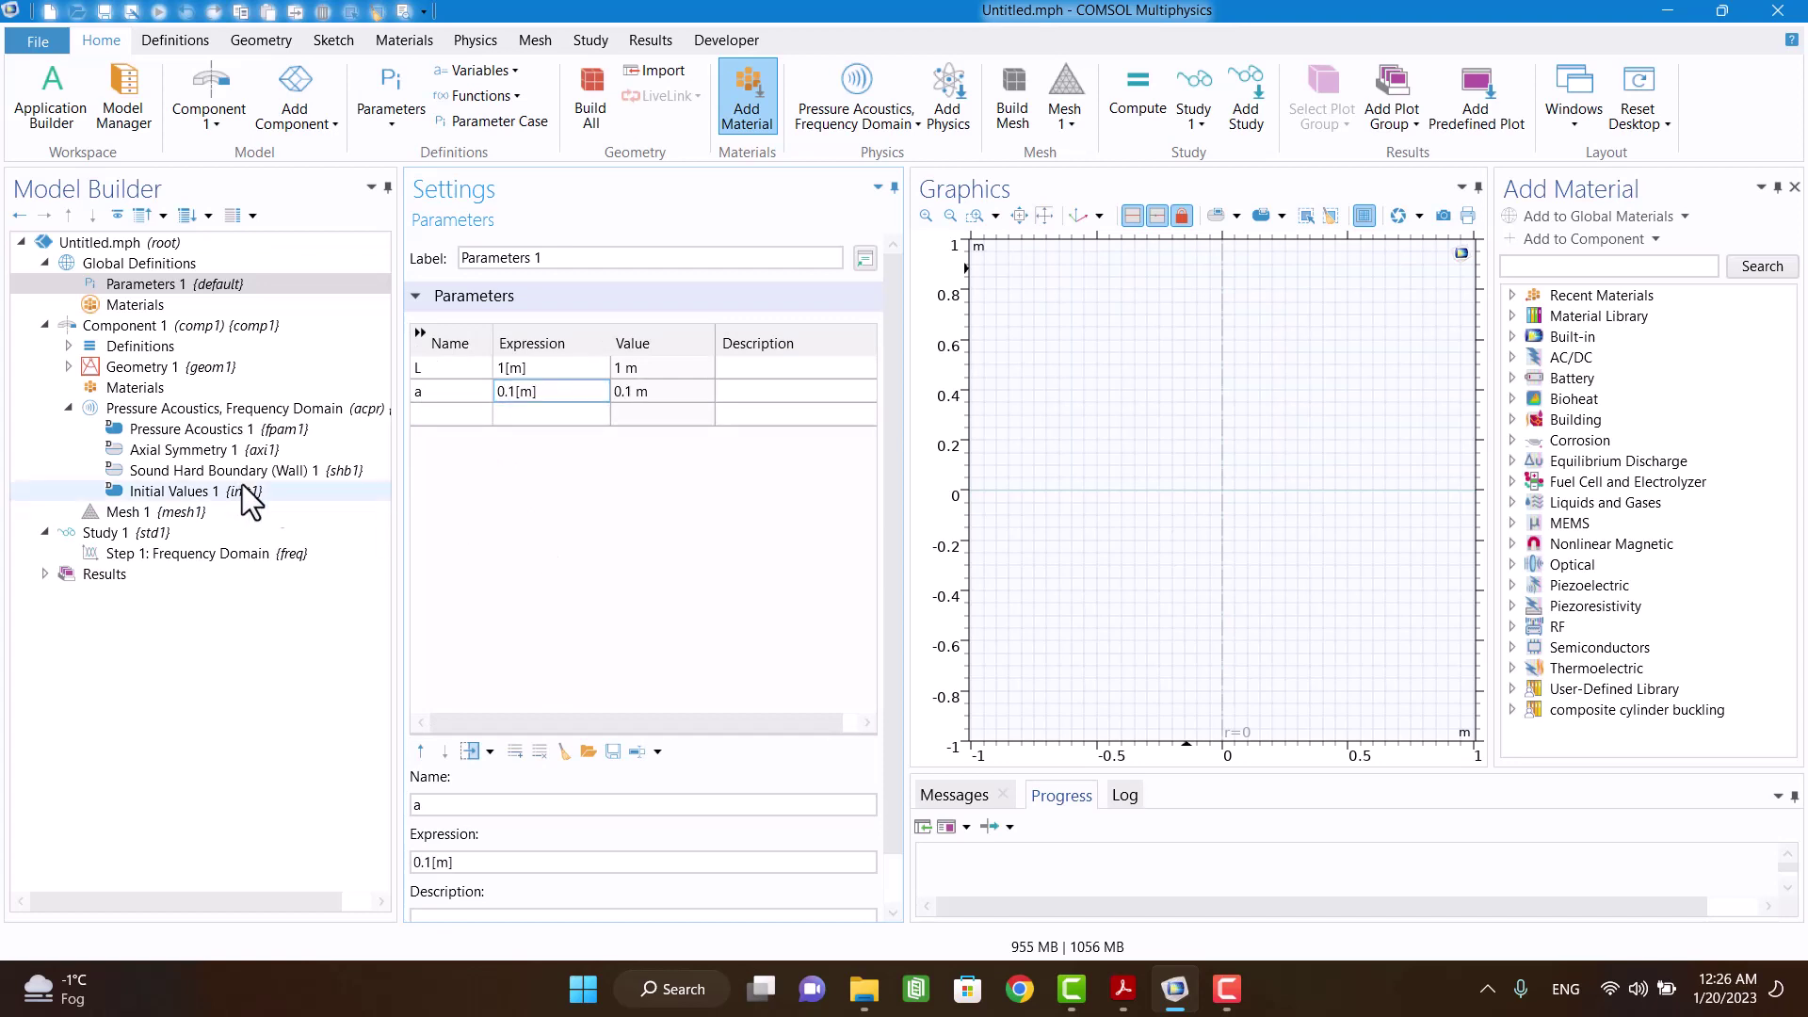
{"action": "left_click", "coordinate": [104, 368]}
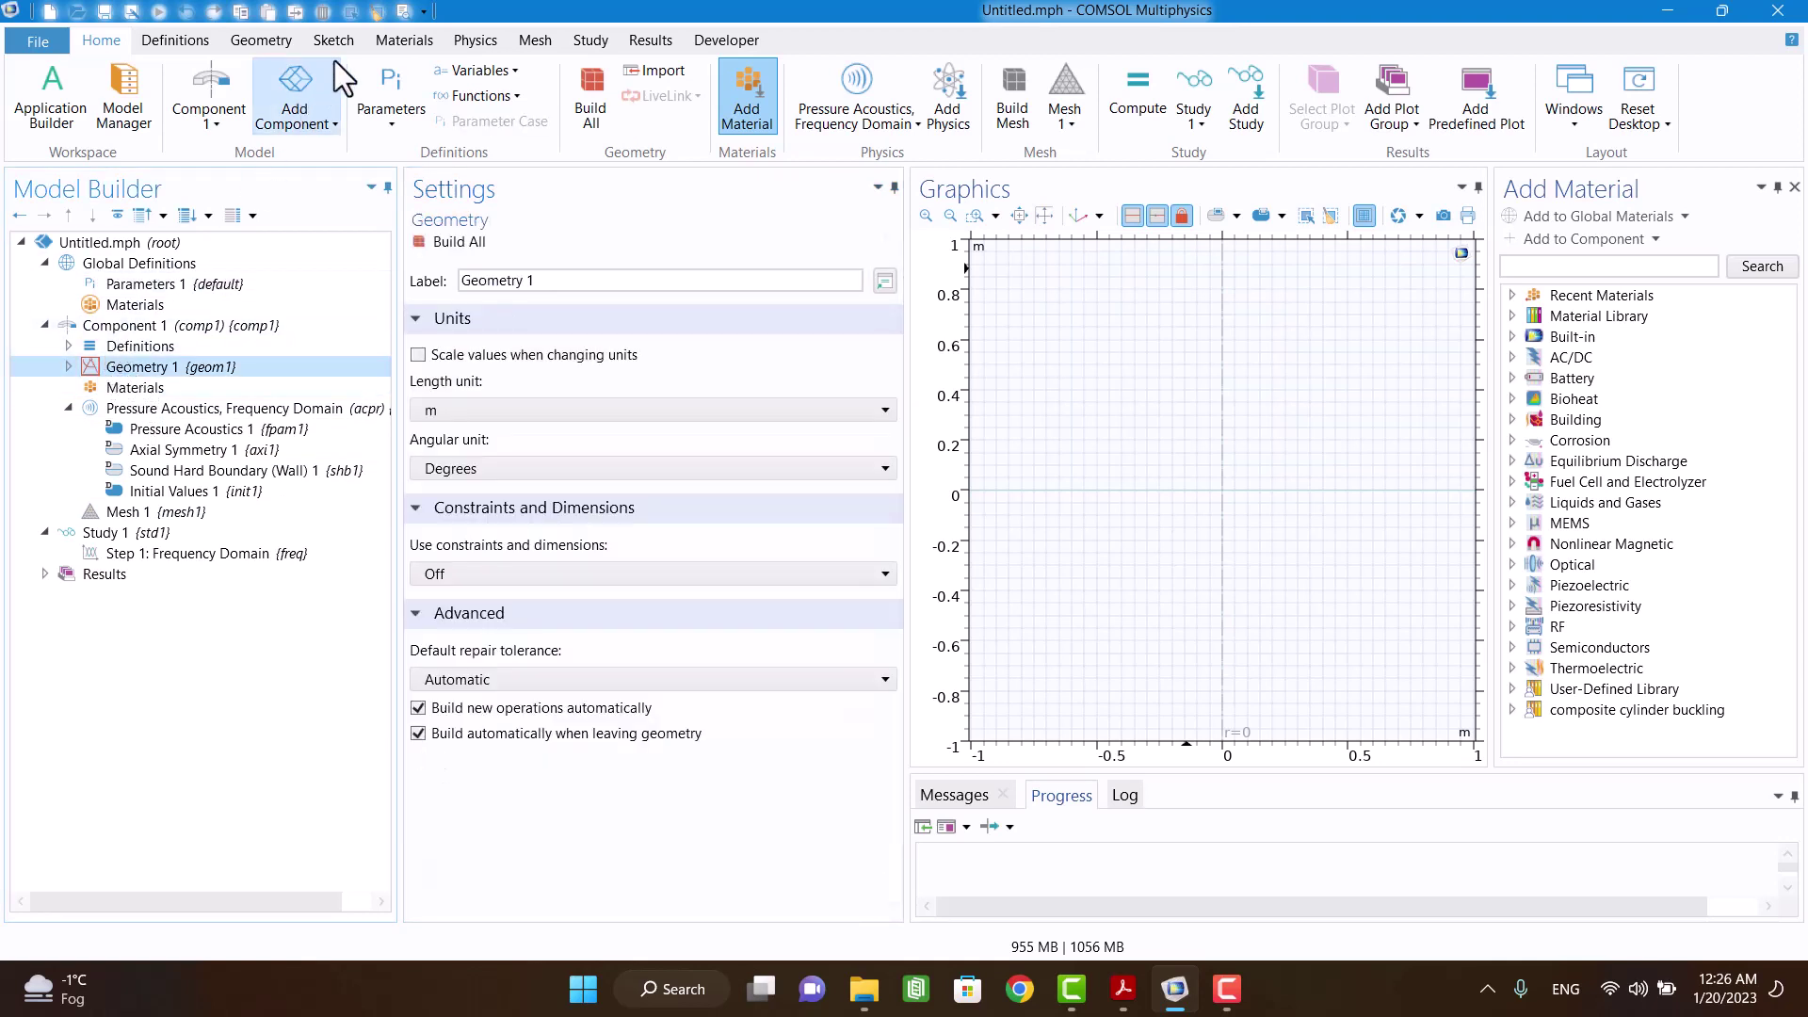
Step: Build a rectangle with width a and height L at the origin
{"action": "left_click", "coordinate": [277, 44]}
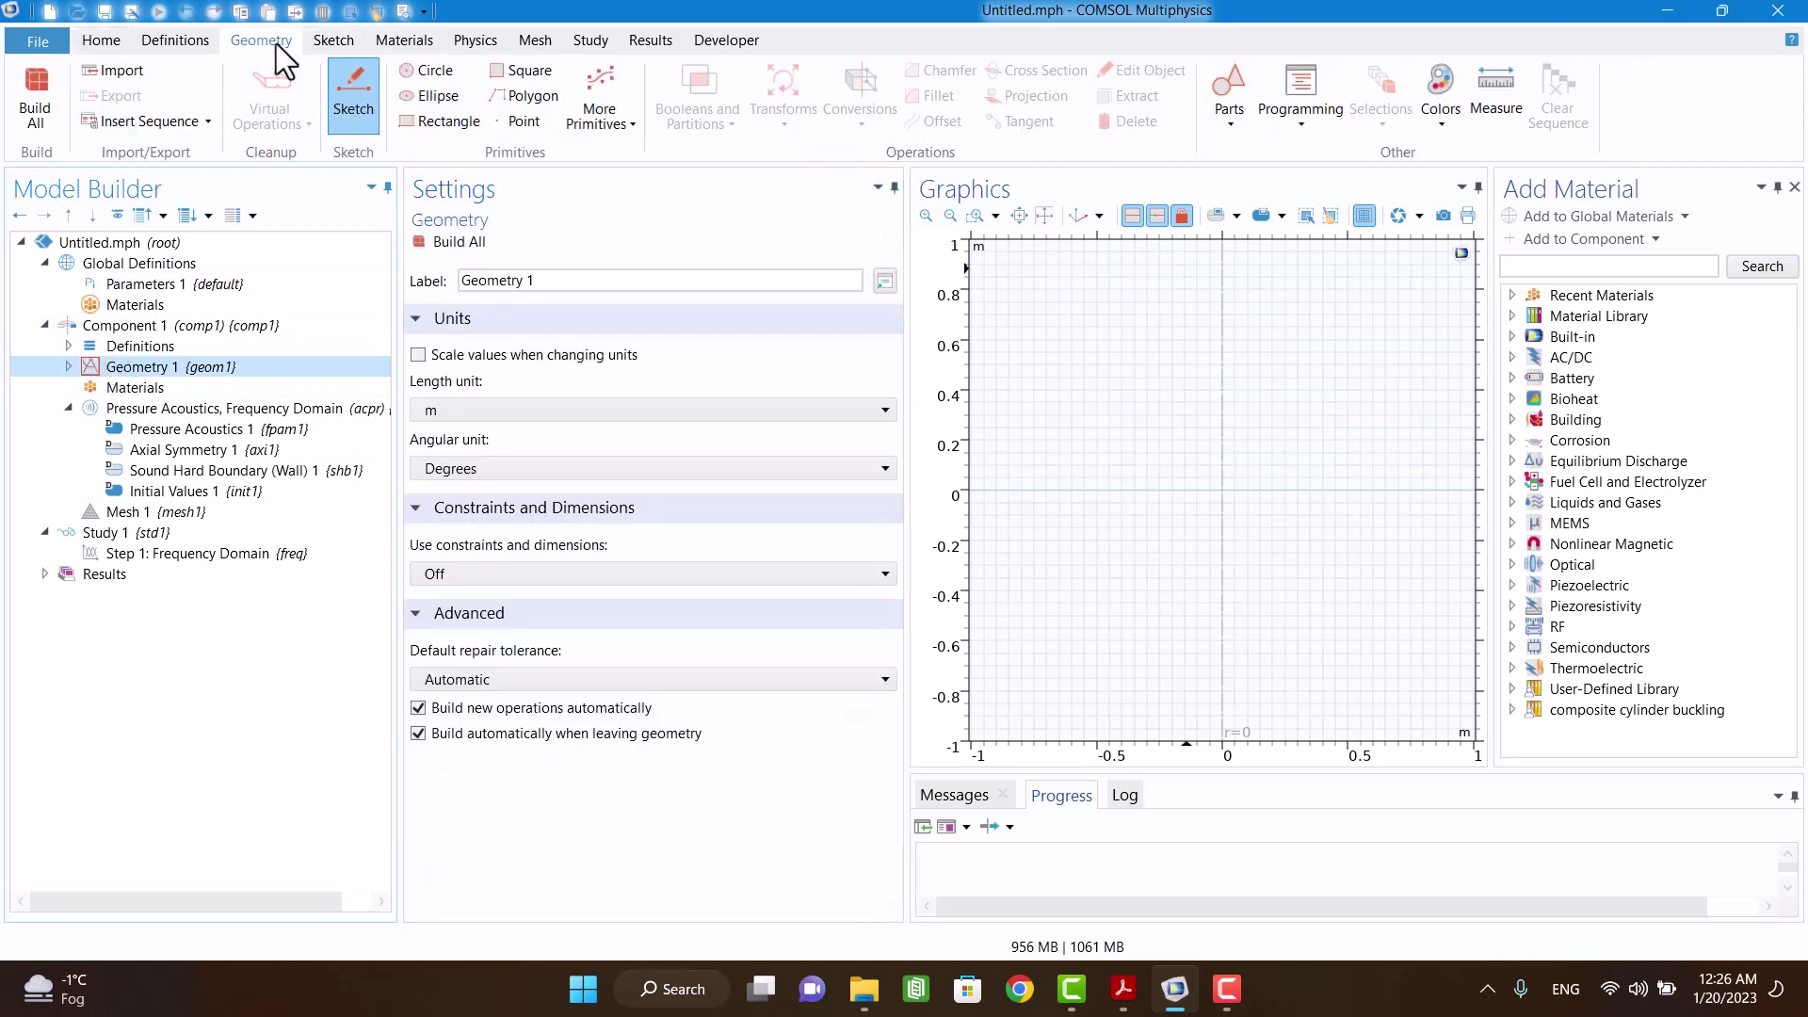
{"action": "left_click", "coordinate": [427, 113]}
{"action": "left_click", "coordinate": [518, 447]}
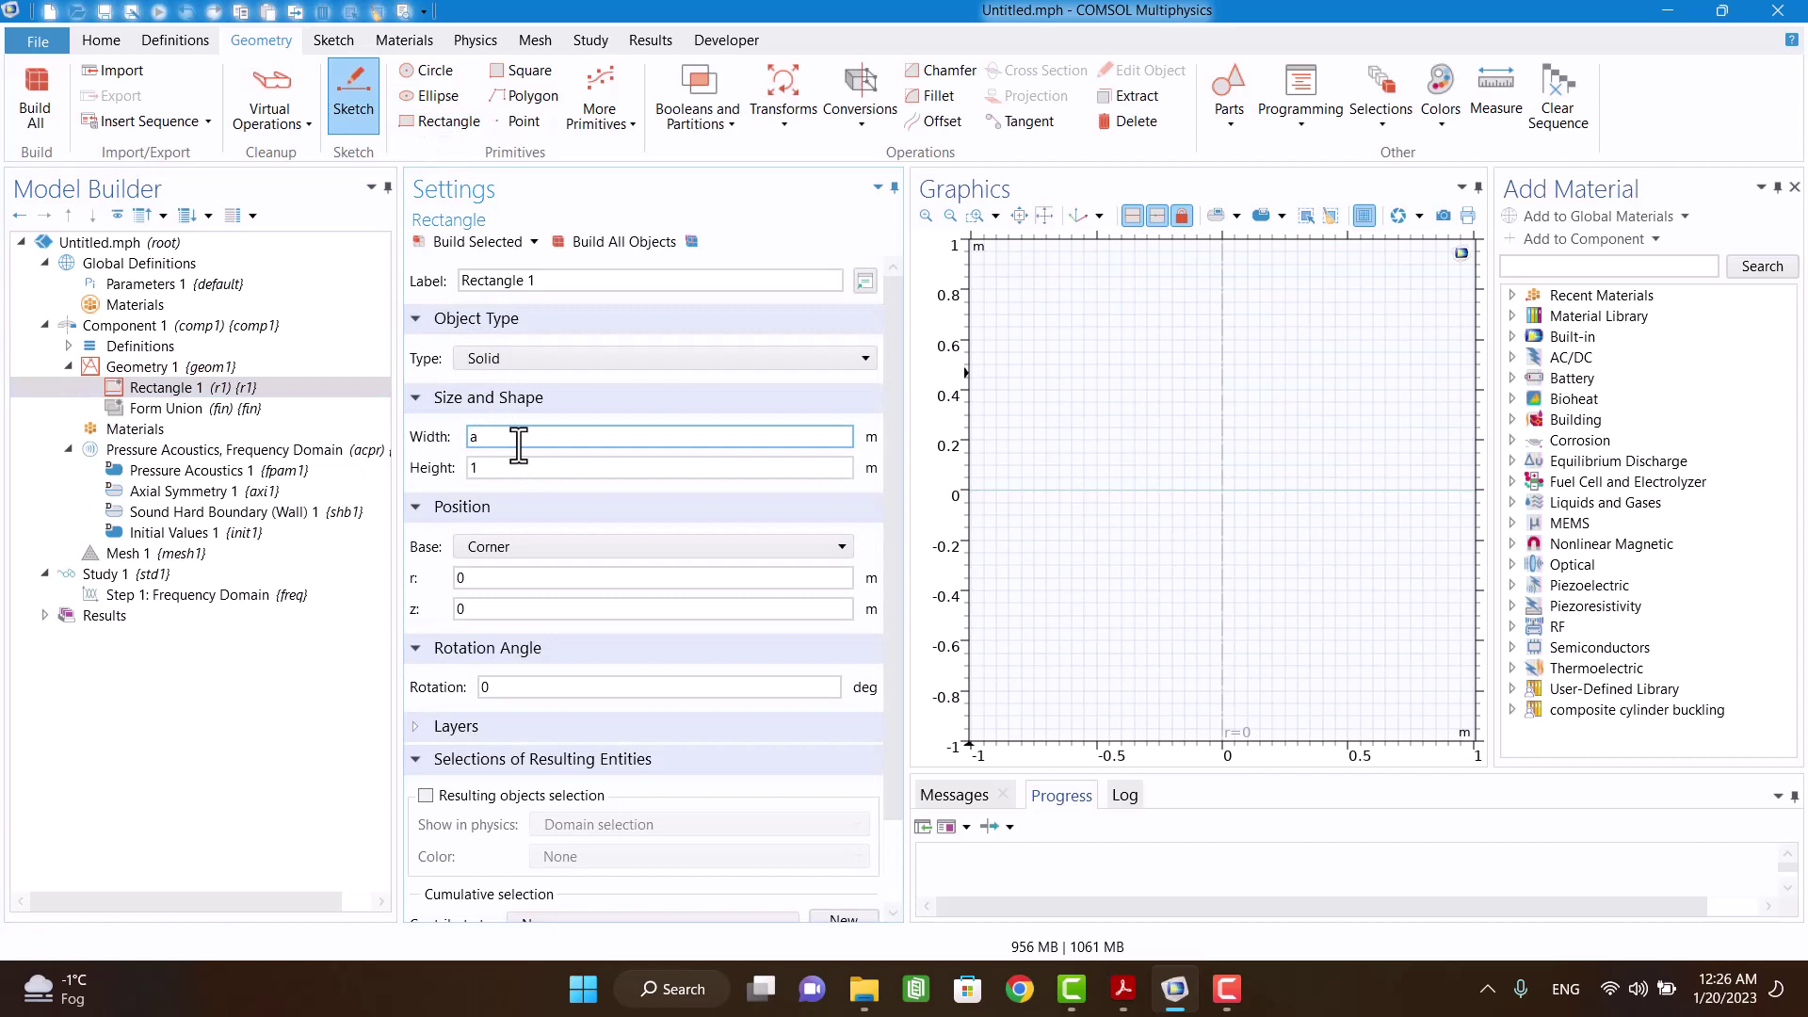
{"action": "key", "text": "Tab"}
{"action": "left_click", "coordinate": [501, 243]}
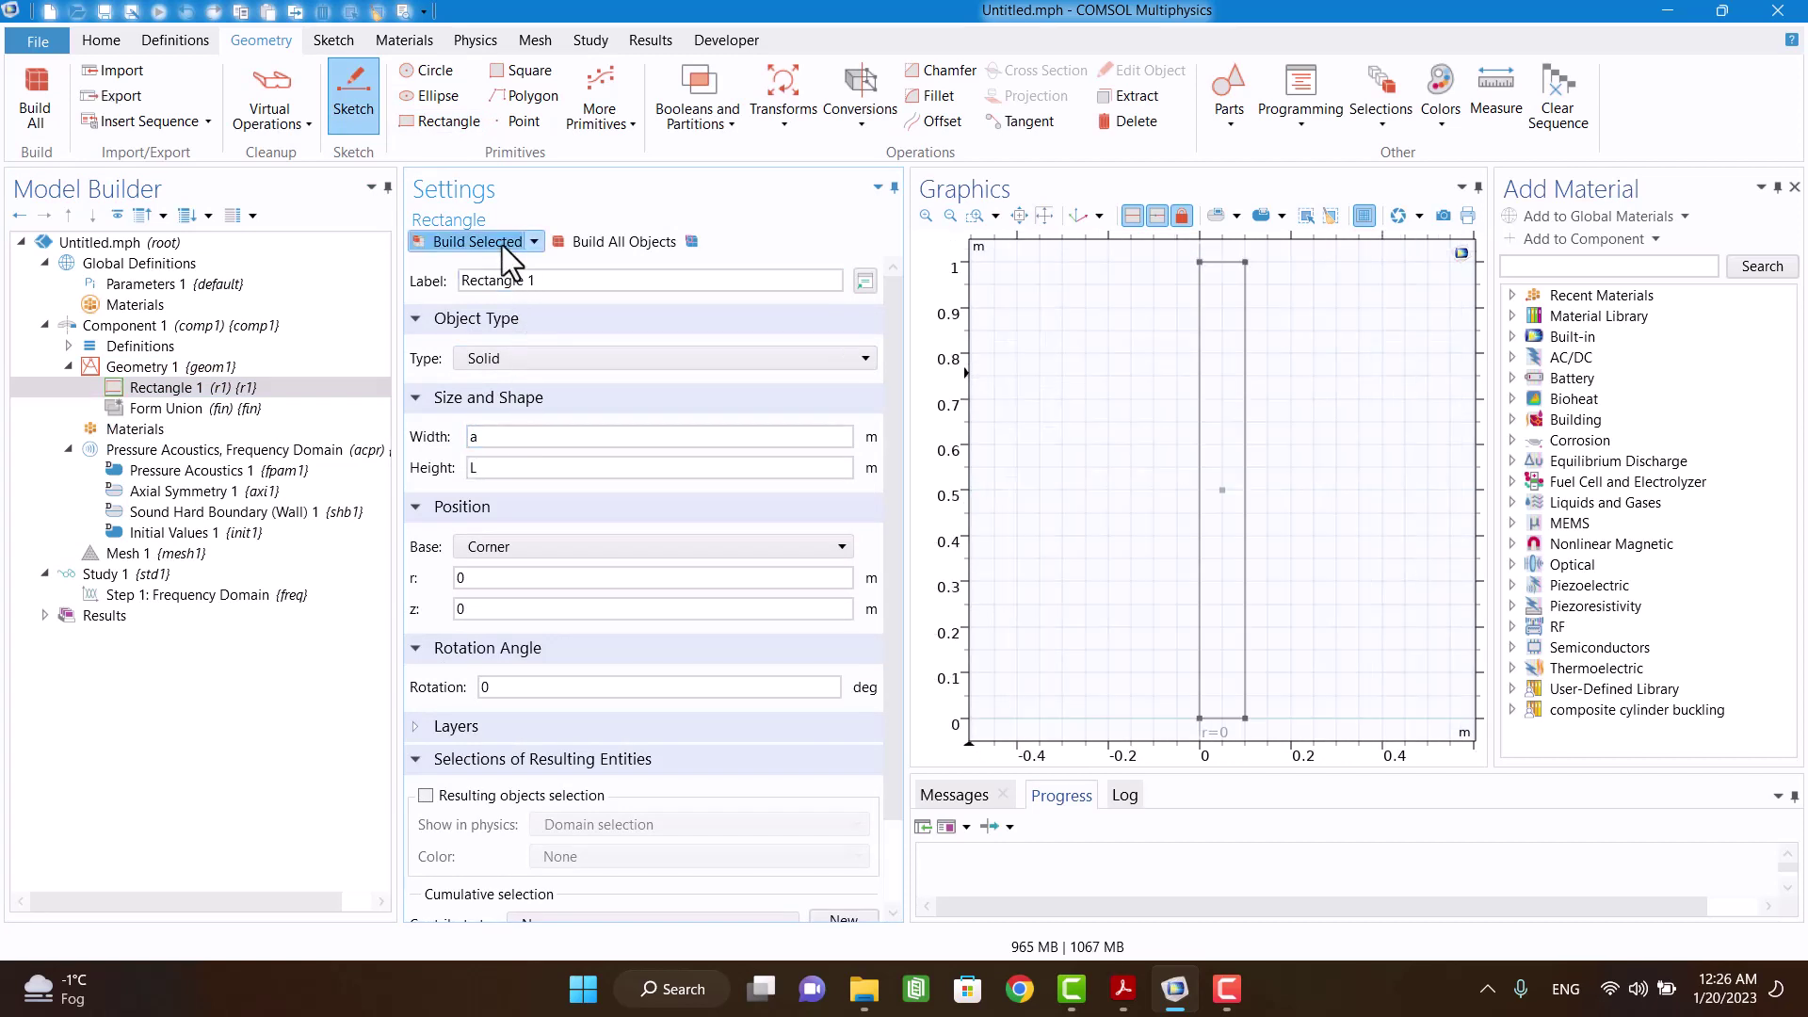
{"action": "left_click", "coordinate": [142, 426]}
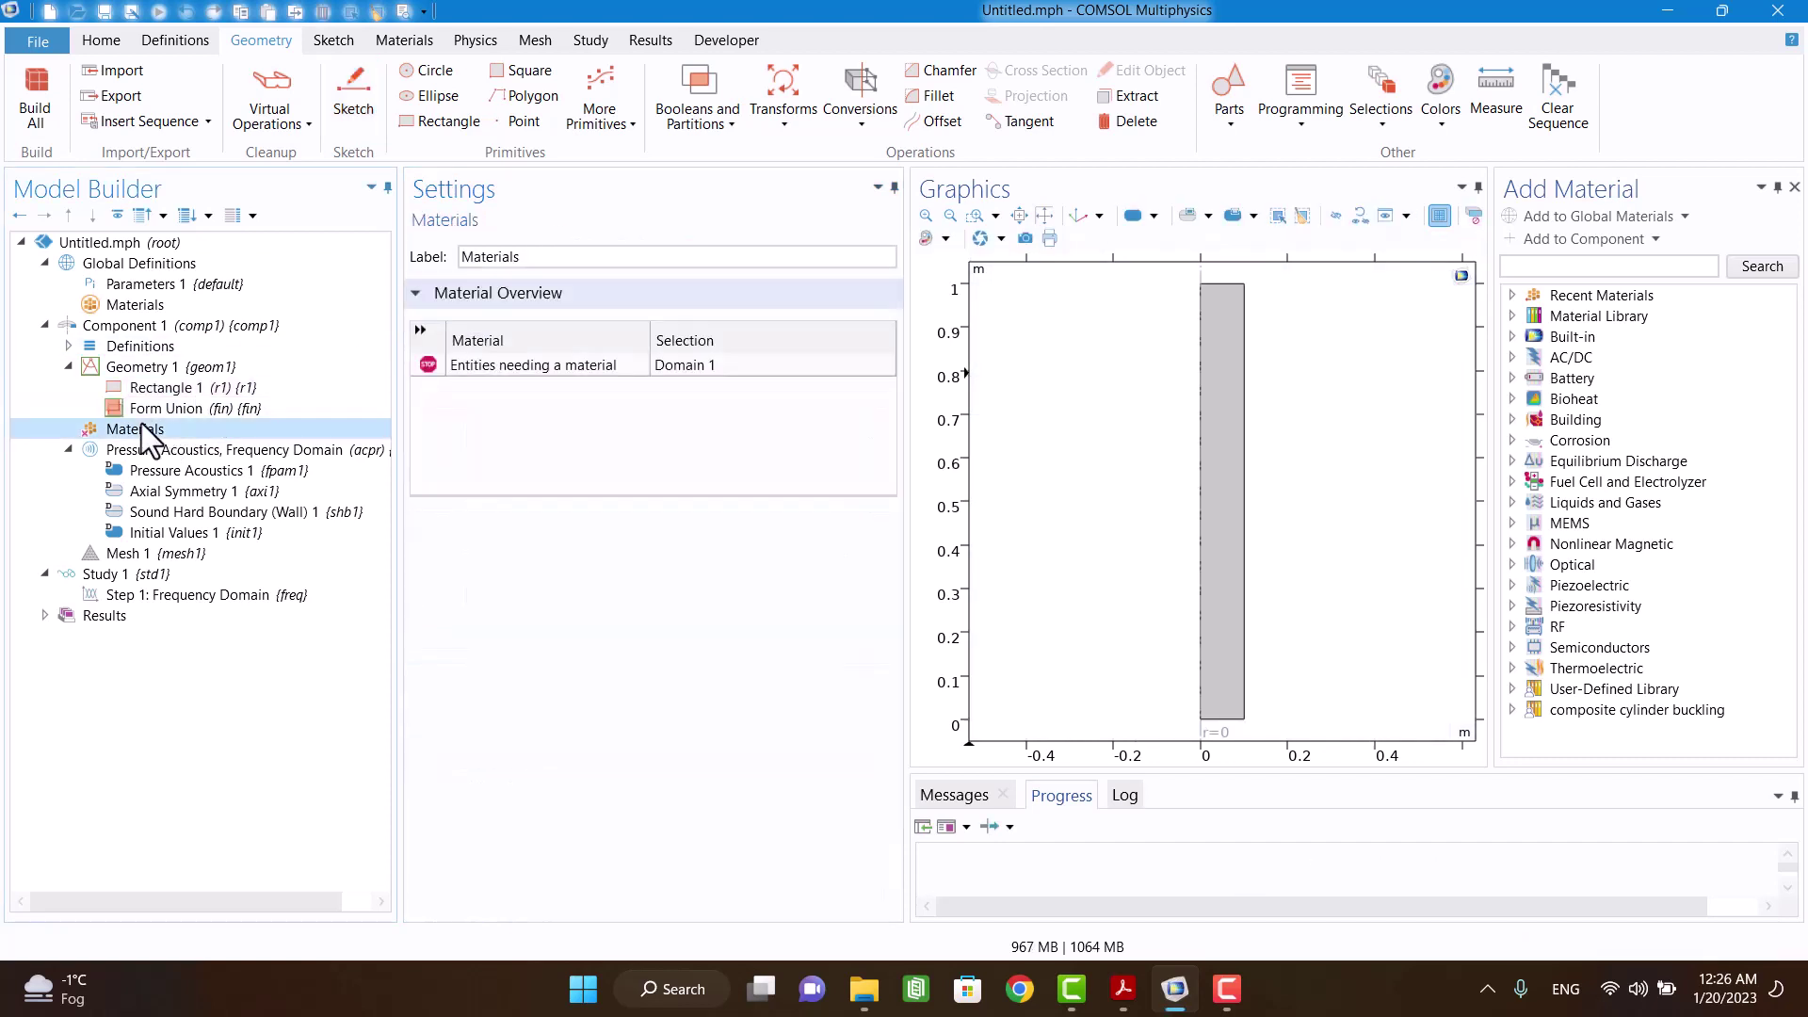
Step: Add Air from Recent Materials to the component's domain
{"action": "right_click", "coordinate": [141, 429]}
{"action": "left_click", "coordinate": [201, 443]}
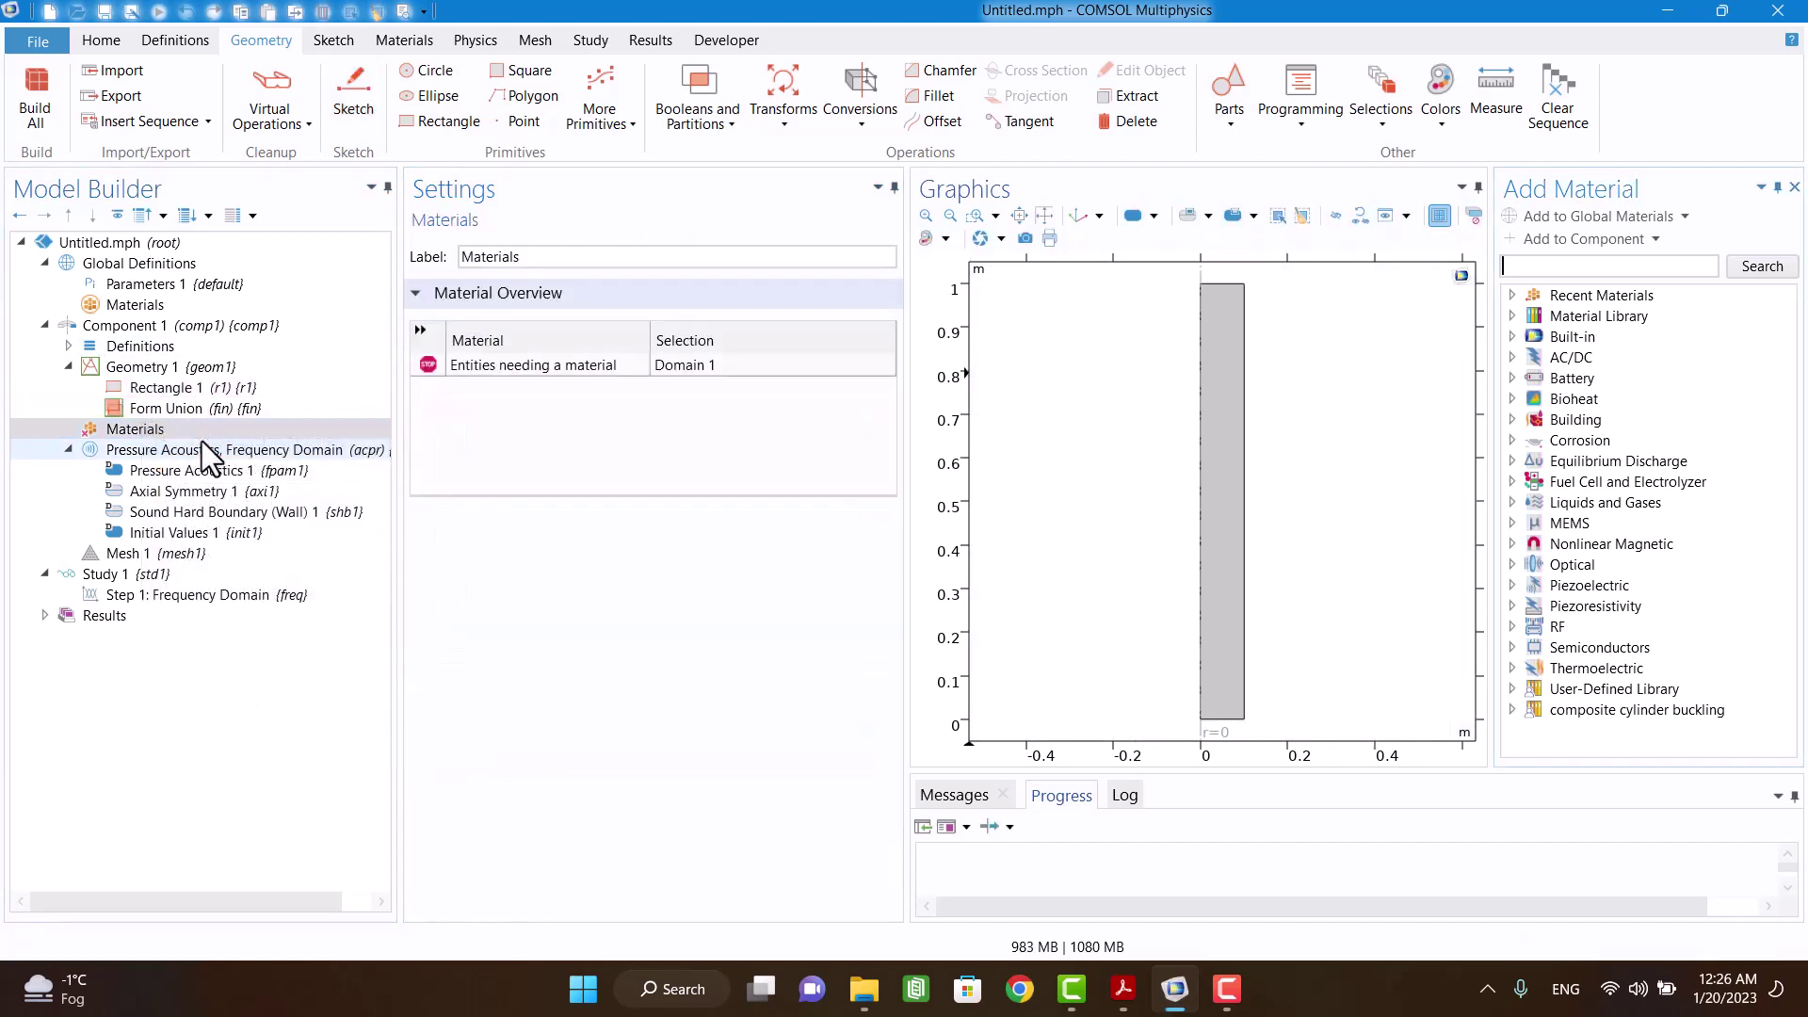
{"action": "left_click", "coordinate": [1513, 297]}
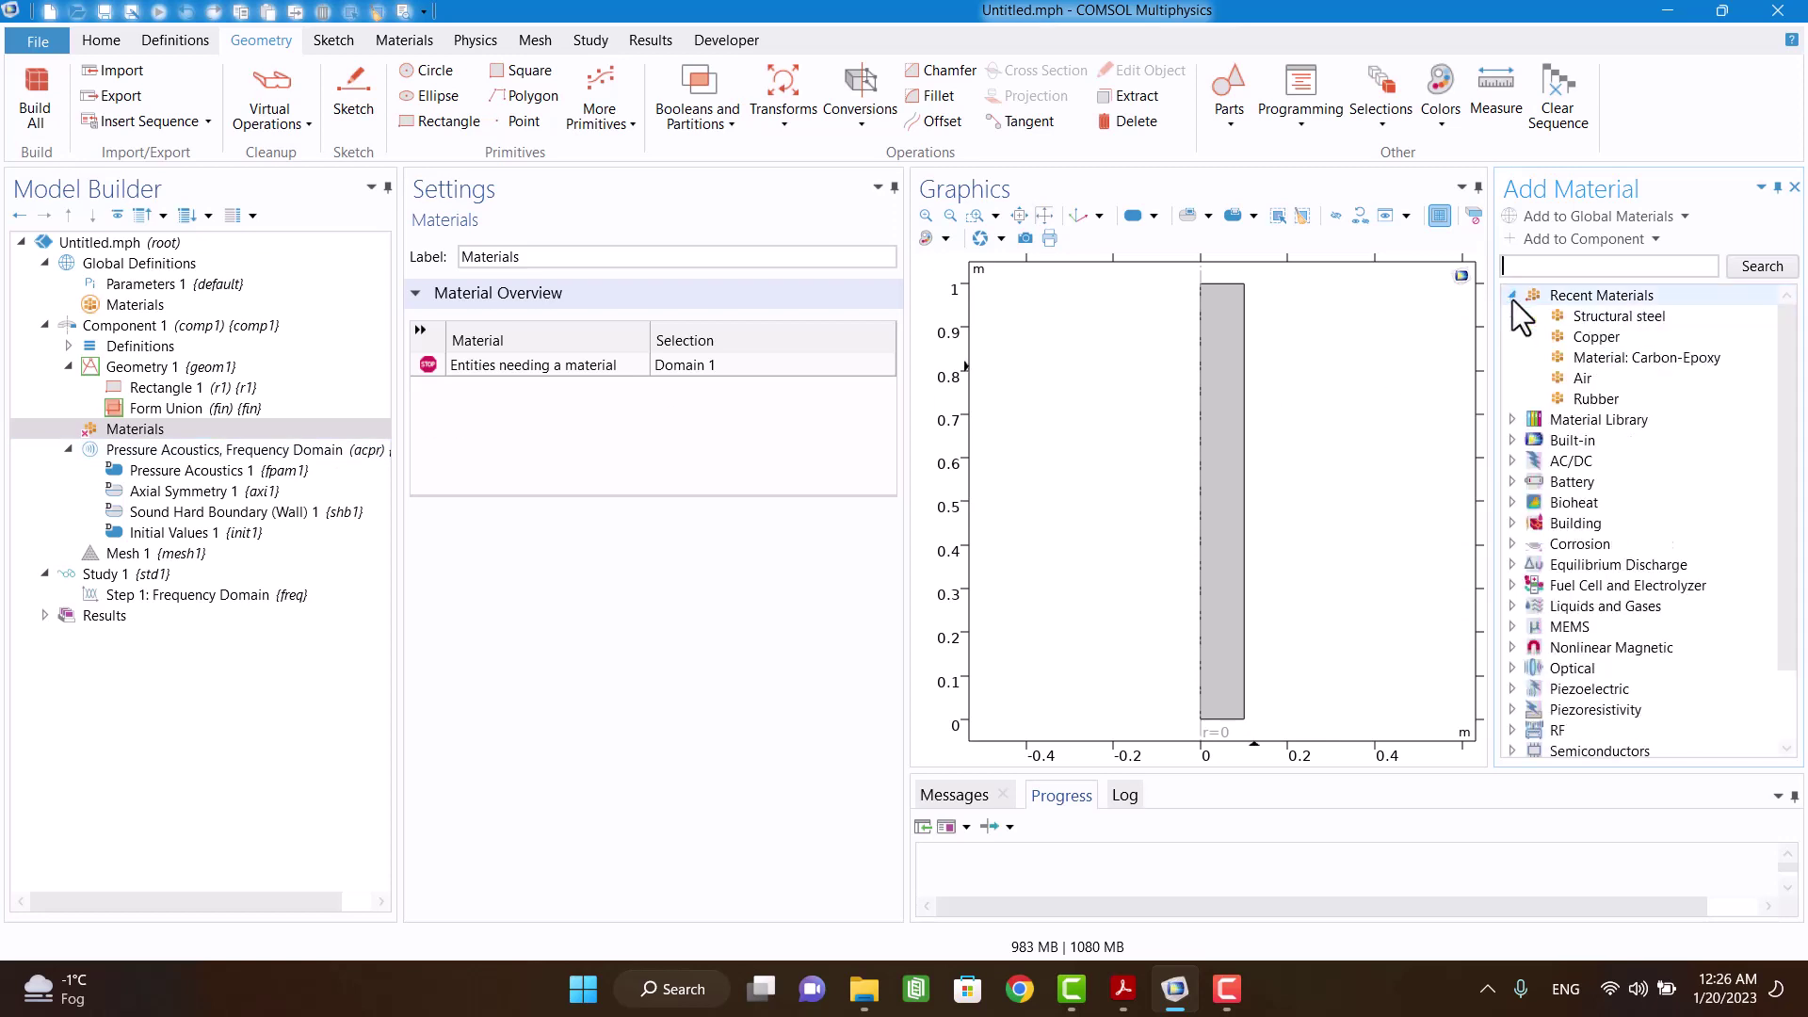
{"action": "left_click", "coordinate": [1555, 376]}
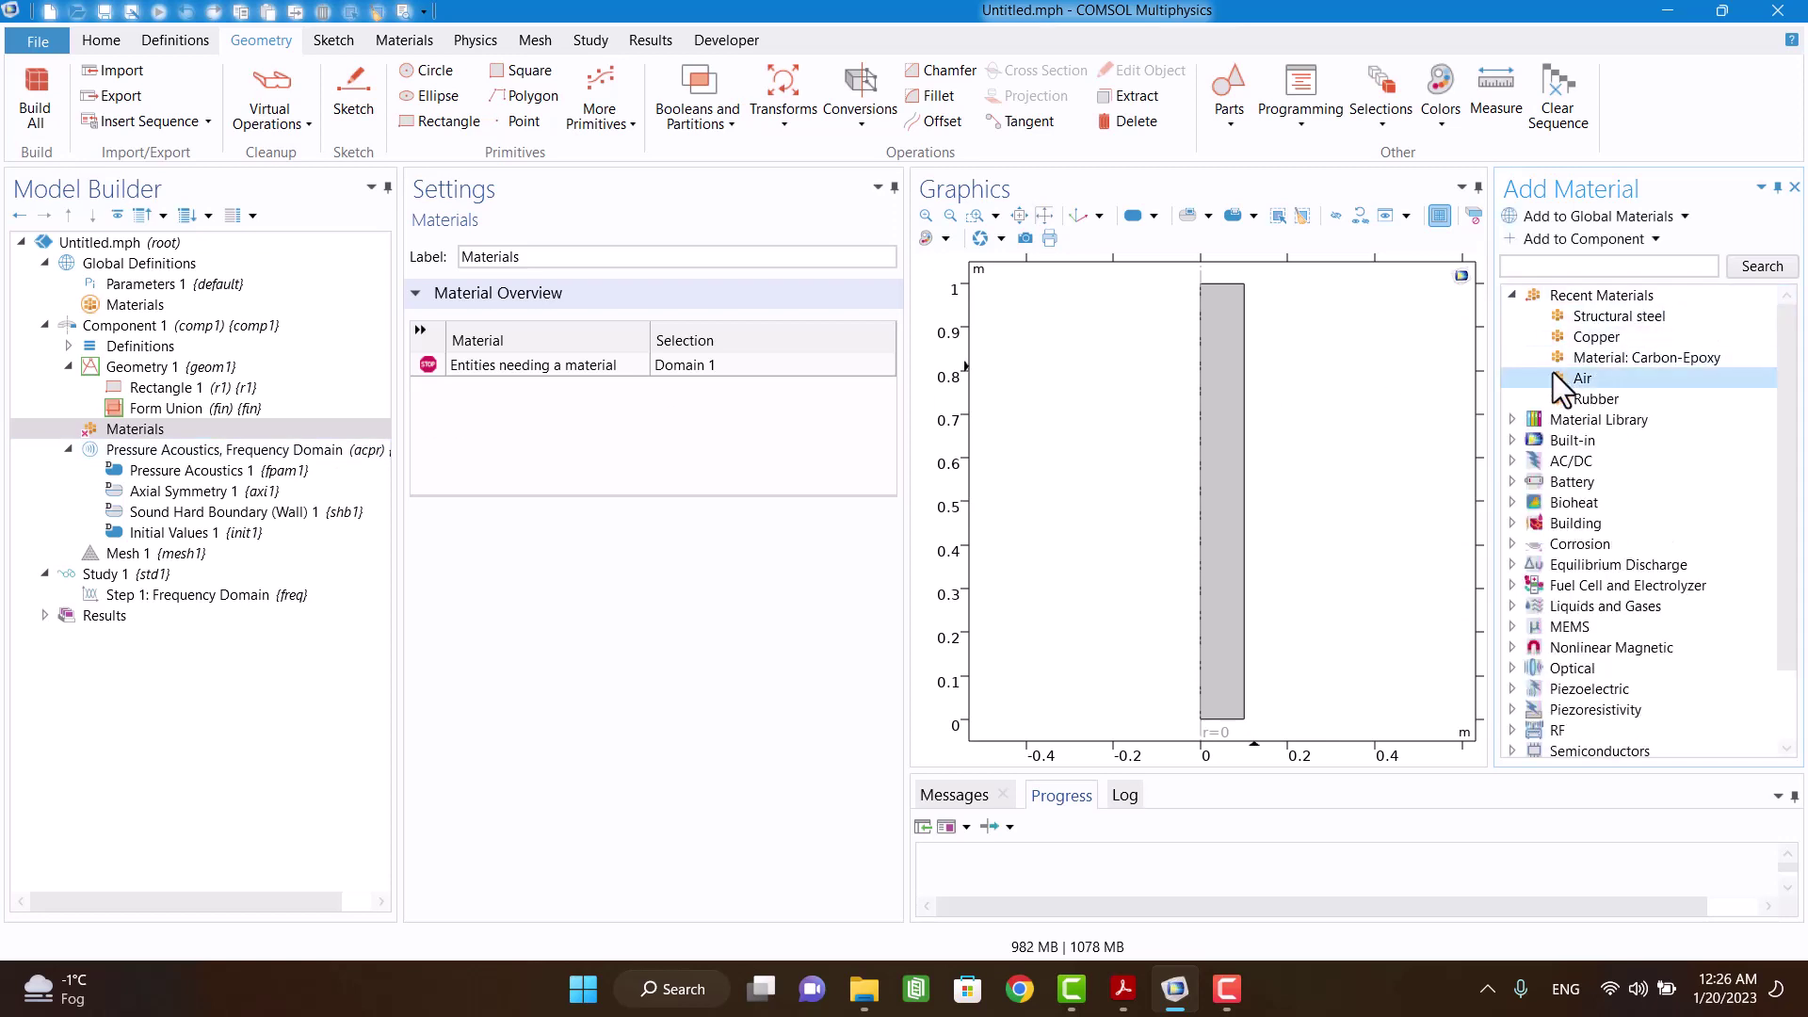
{"action": "left_click", "coordinate": [1795, 187]}
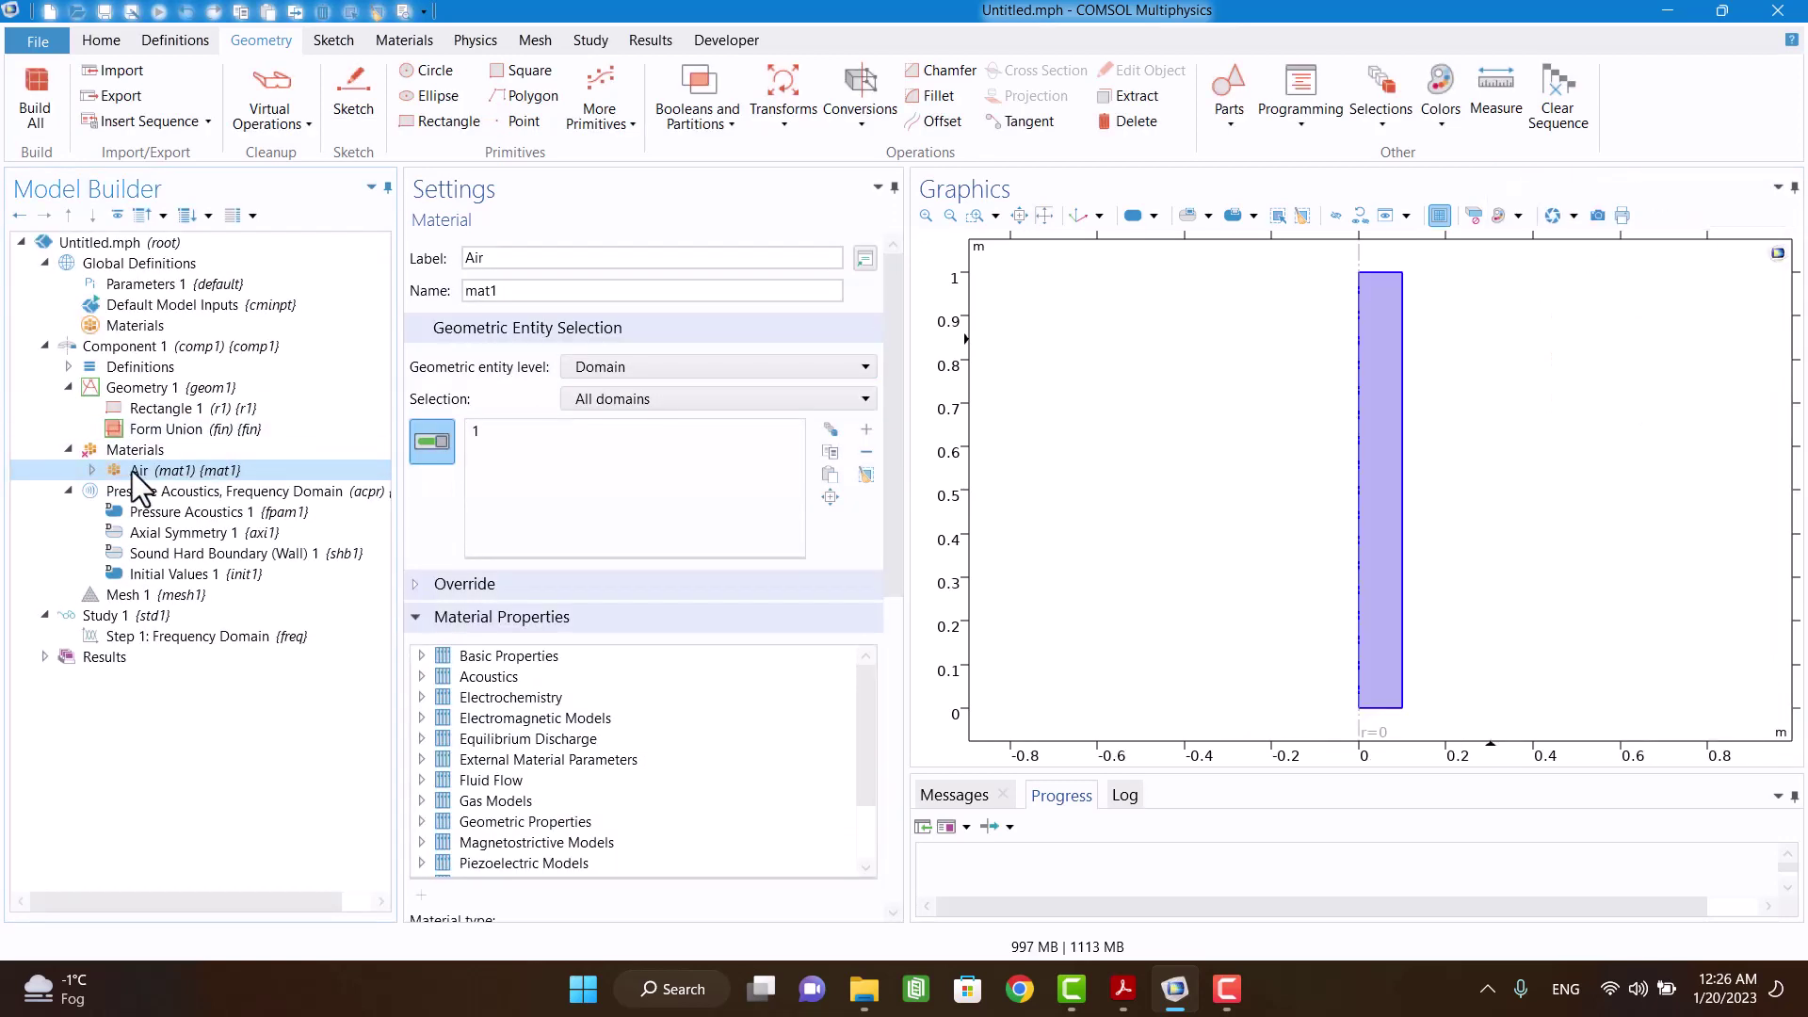
{"action": "left_click", "coordinate": [122, 452]}
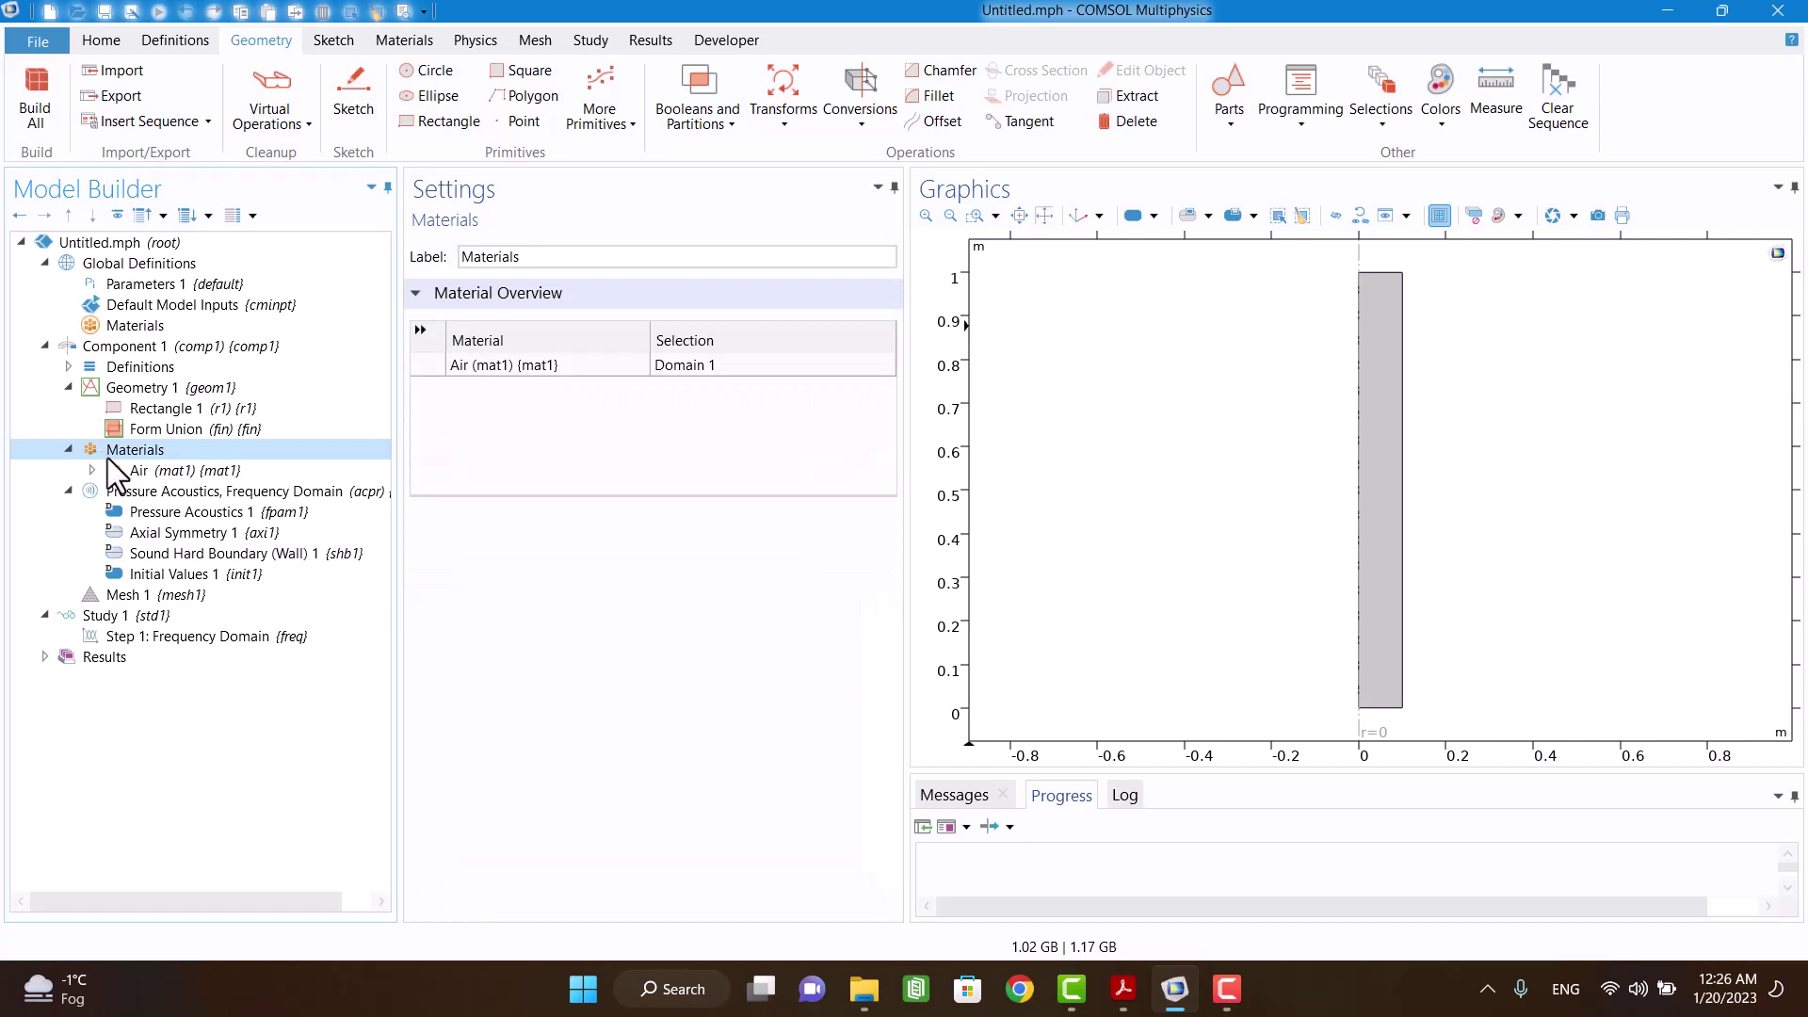
{"action": "left_click", "coordinate": [145, 499]}
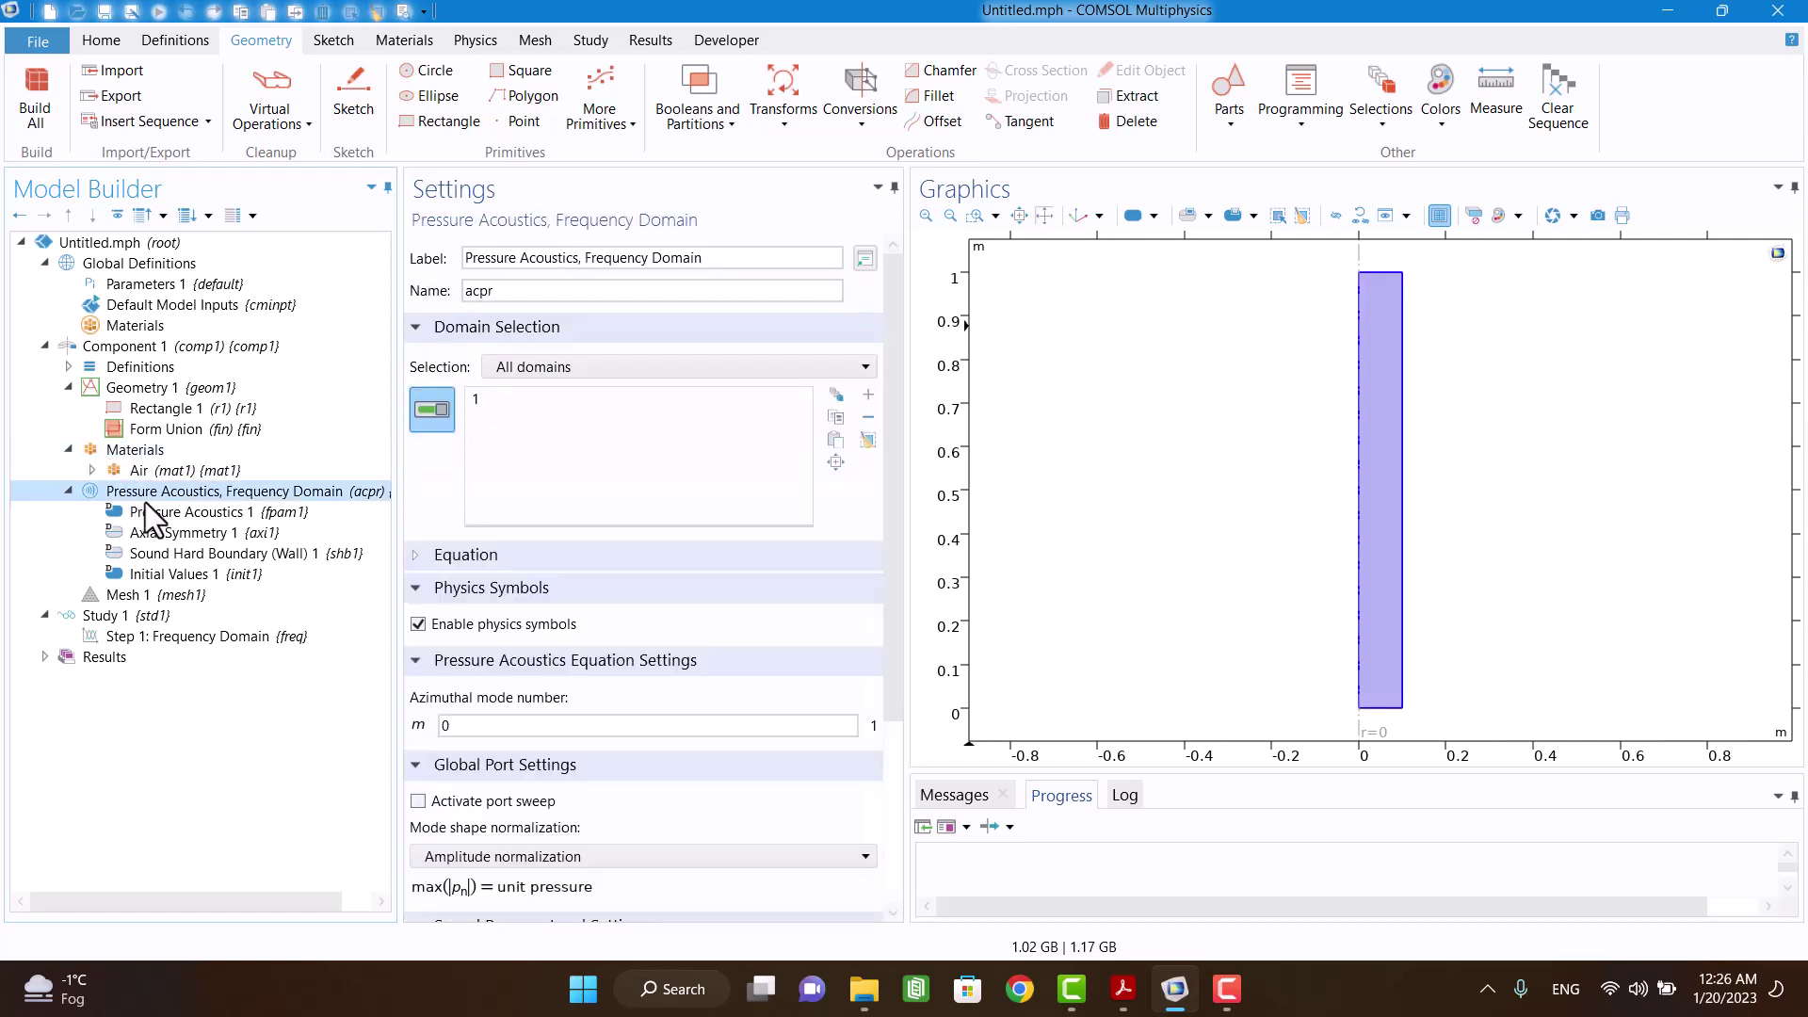
Step: Apply a Normal Acceleration of 1 m/s² inward on bottom boundary 2
{"action": "left_click", "coordinate": [475, 41]}
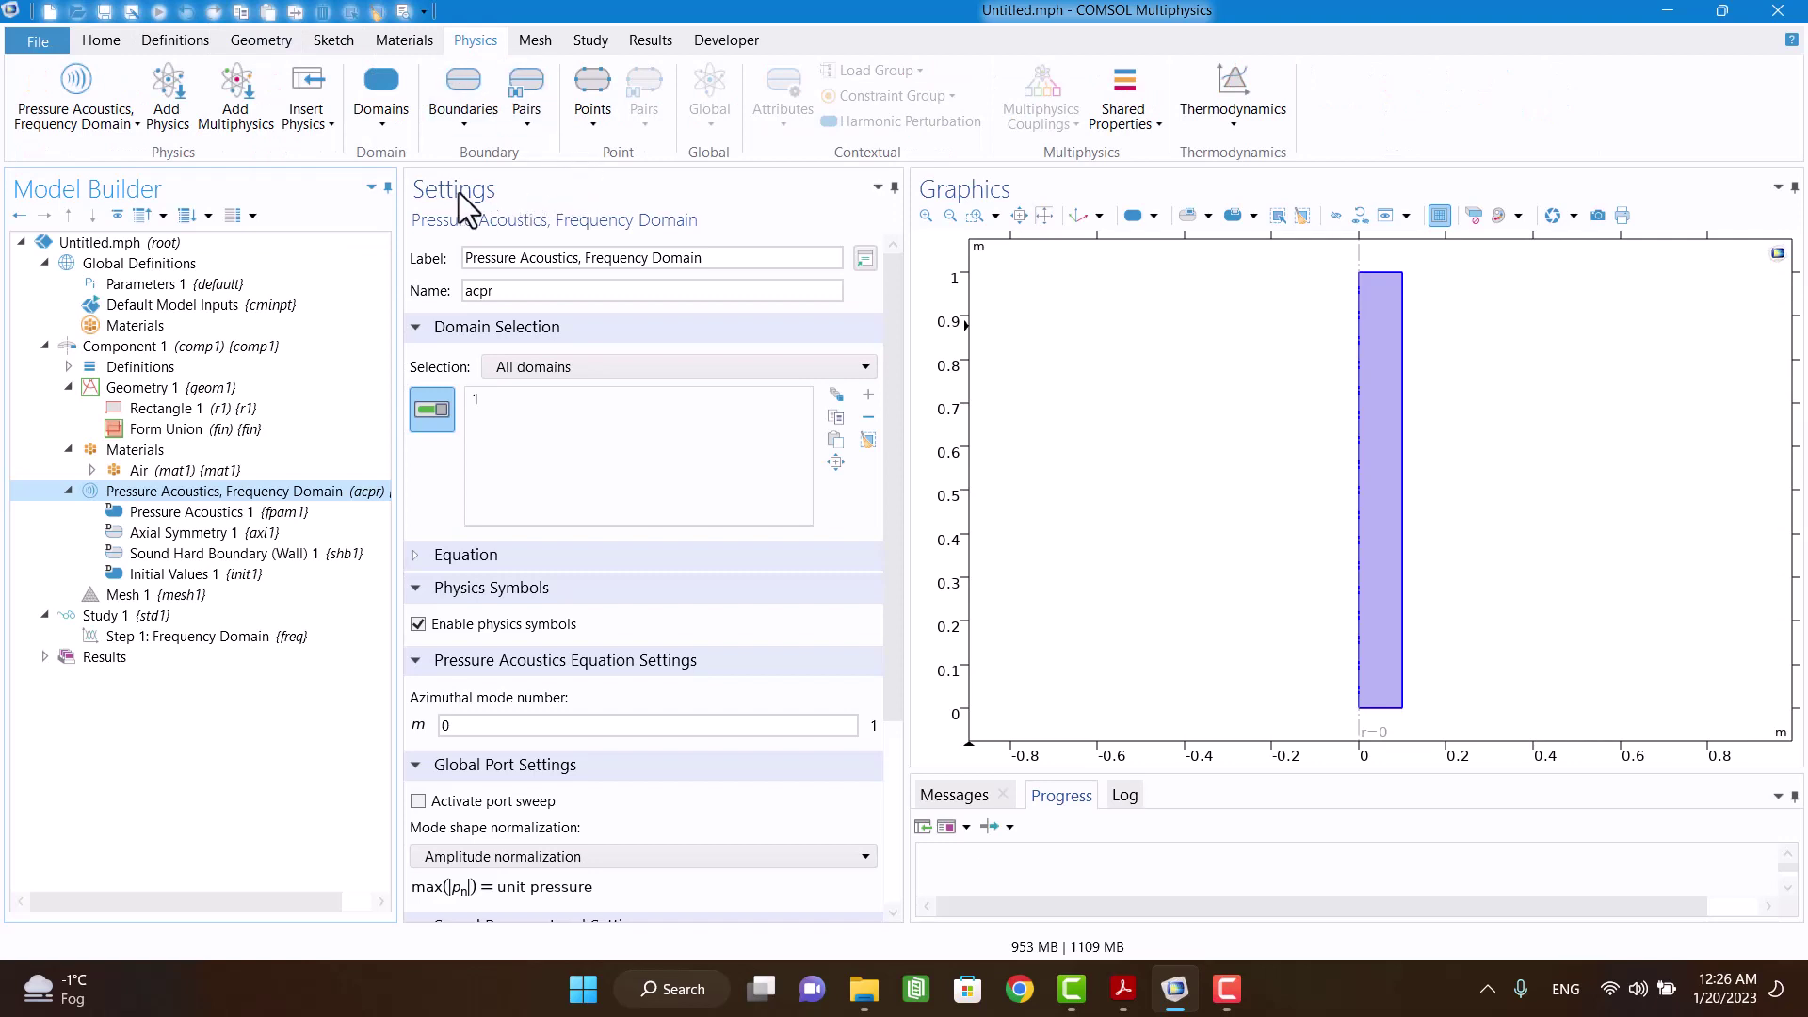
{"action": "left_click", "coordinate": [467, 126]}
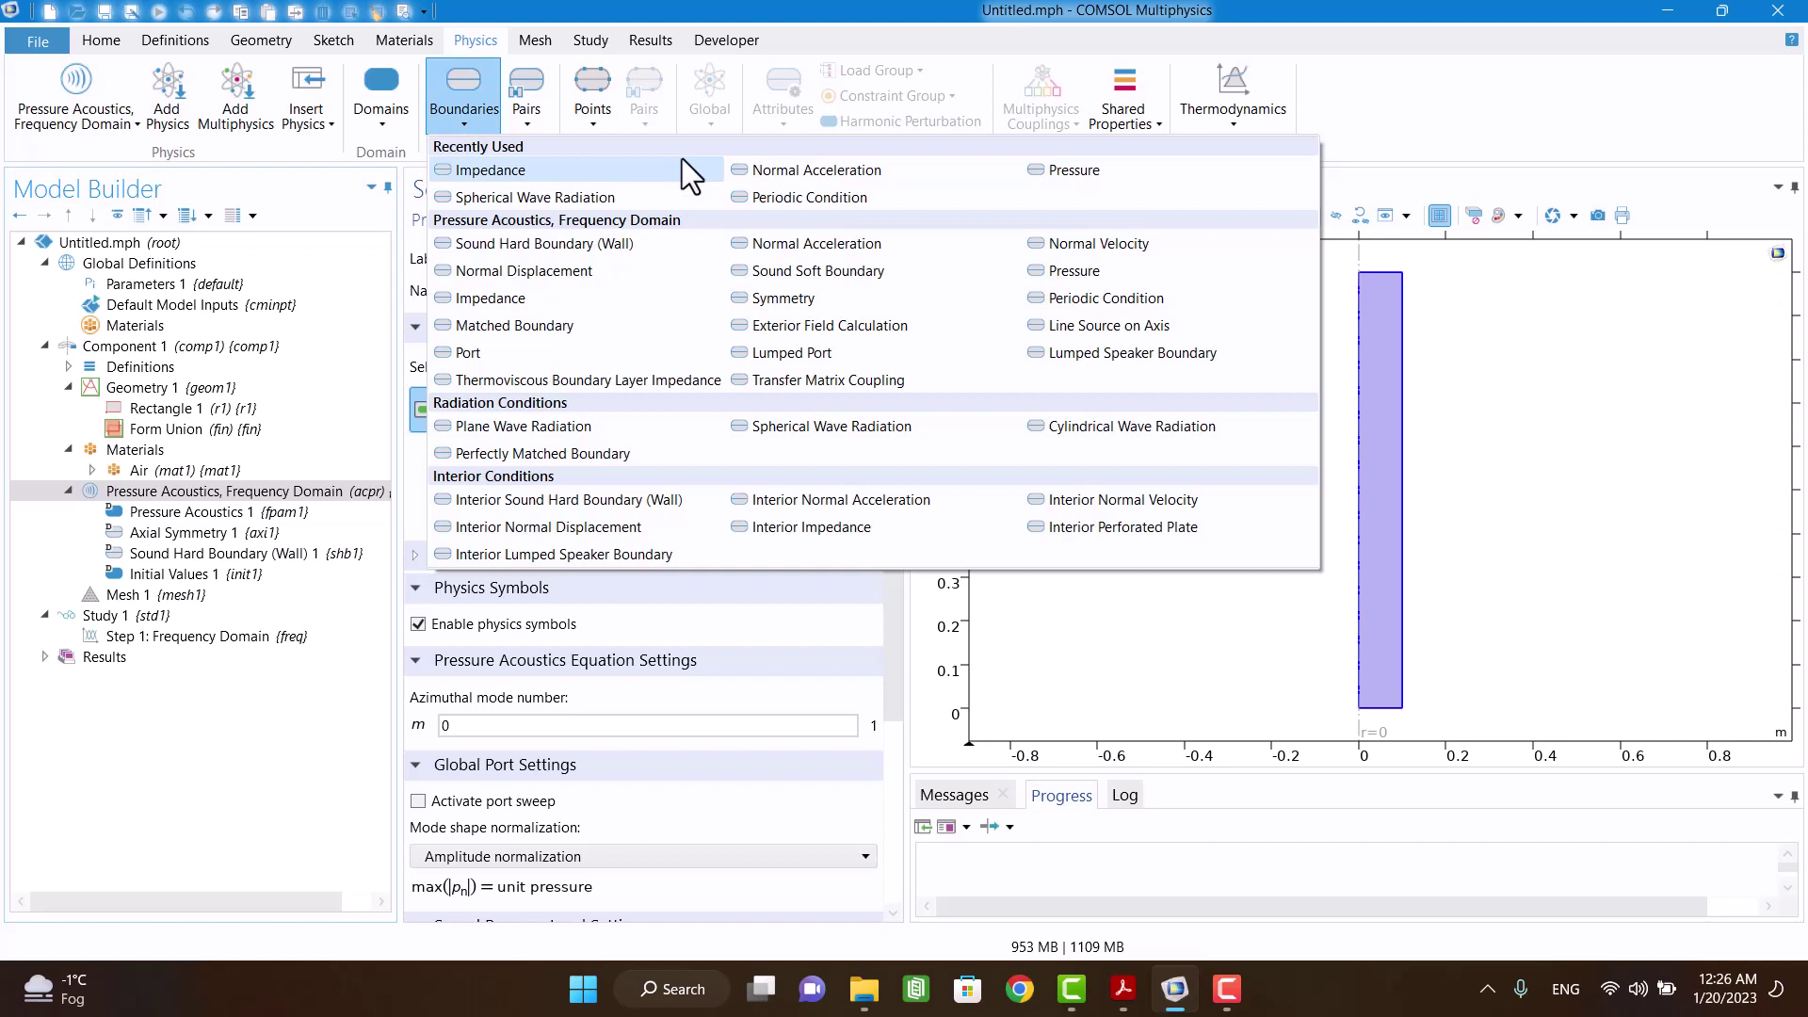
{"action": "left_click", "coordinate": [750, 164]}
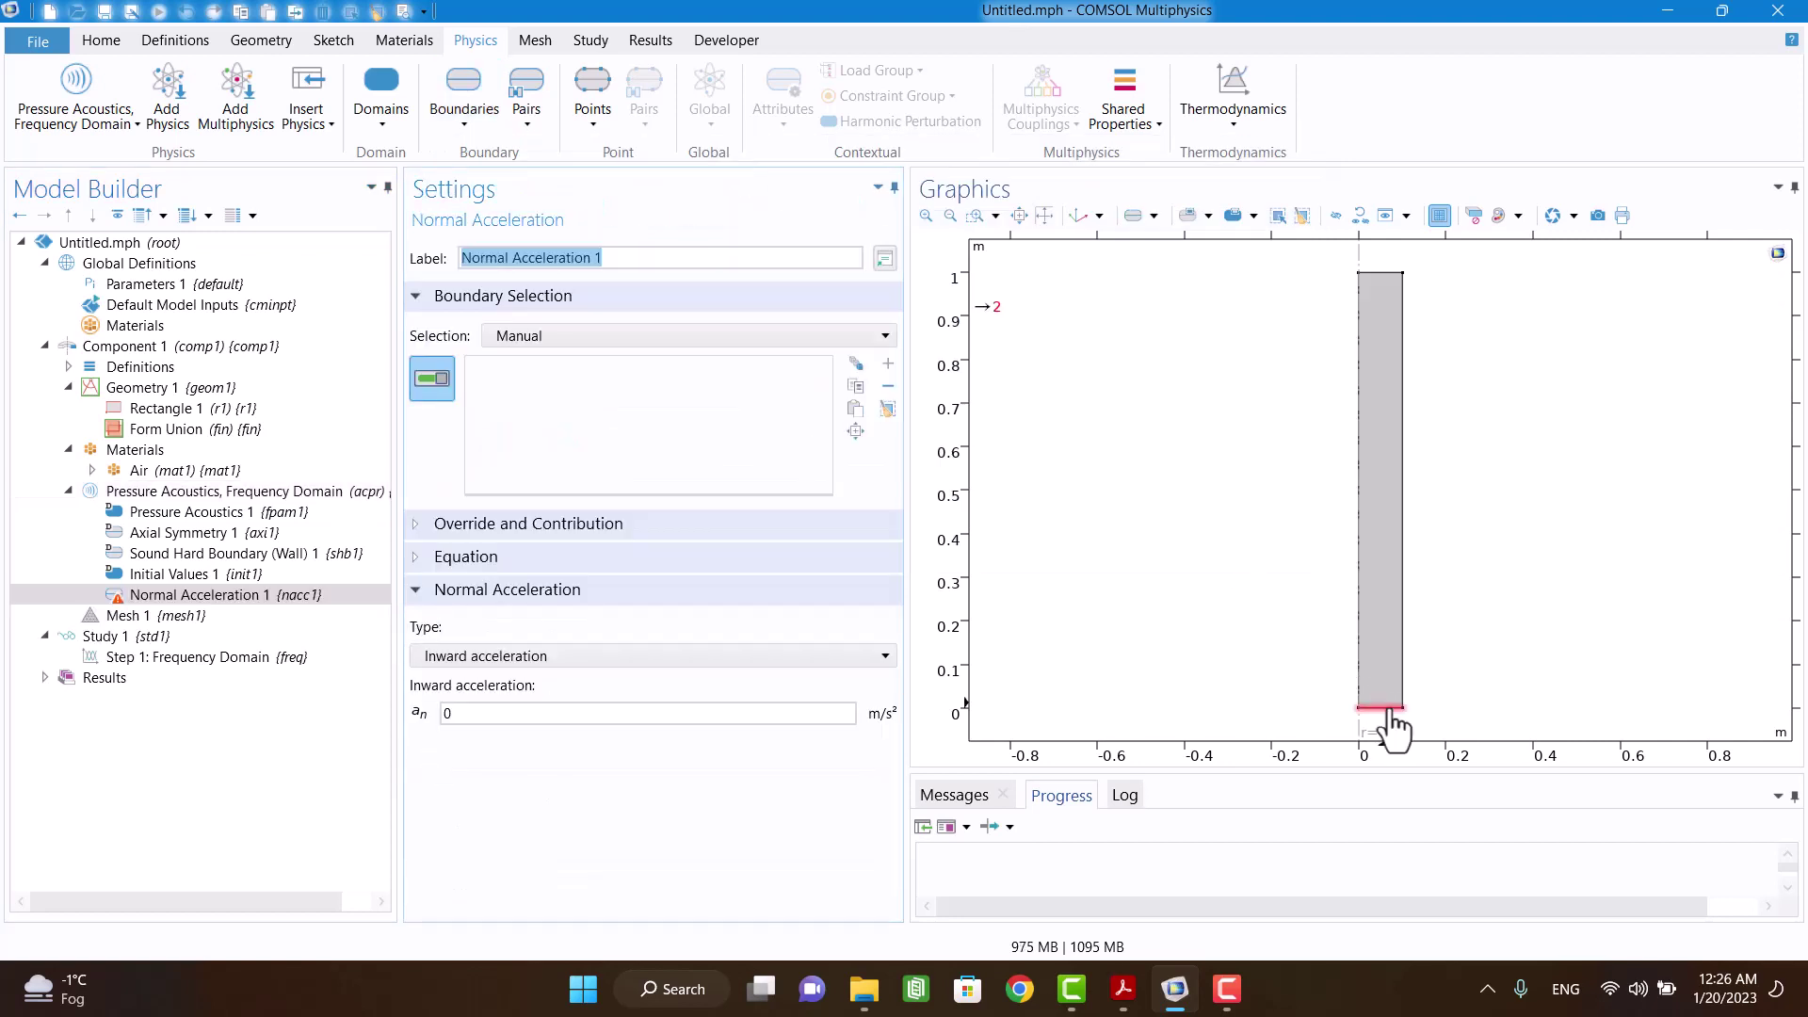
{"action": "left_click", "coordinate": [1382, 709]}
{"action": "left_click", "coordinate": [511, 713]}
{"action": "key", "text": "BackSpace"}
{"action": "type", "text": "1"}
{"action": "left_click", "coordinate": [461, 810]}
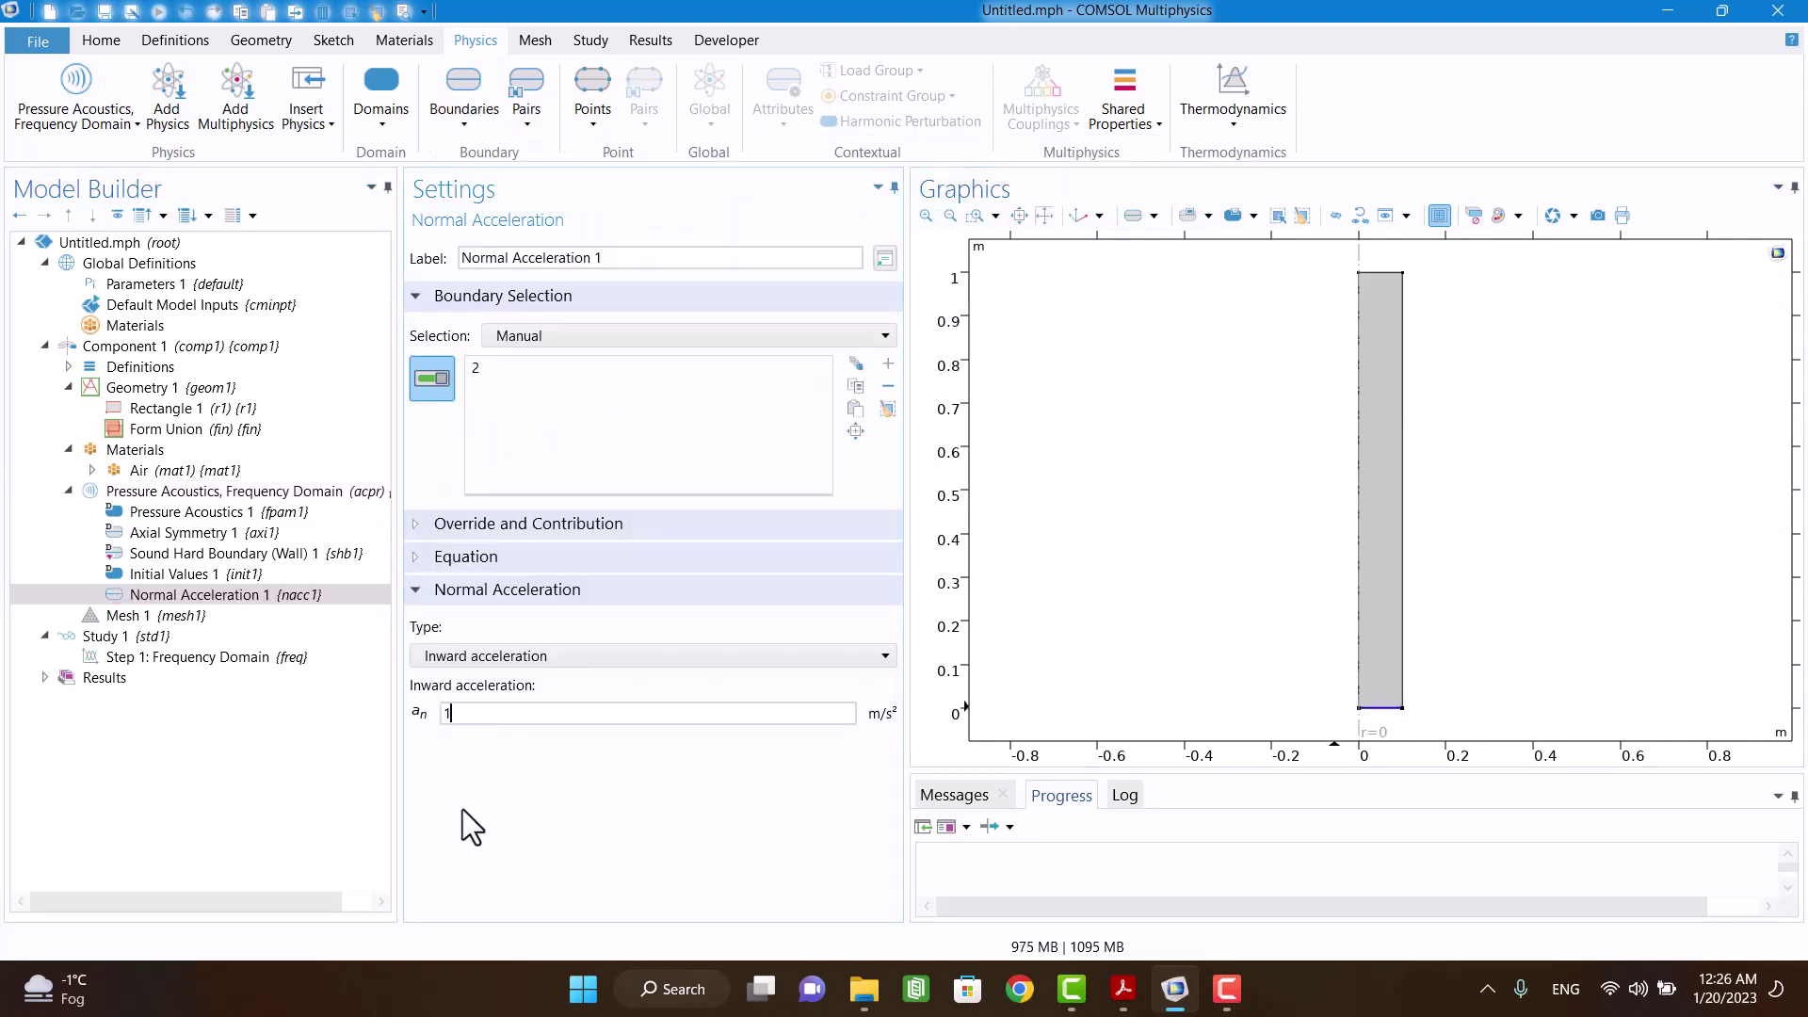
Step: Set top boundary 3 to a circular flanged-pipe waveguide end impedance with inner radius a
{"action": "left_click", "coordinate": [441, 120]}
{"action": "key", "text": "Escape"}
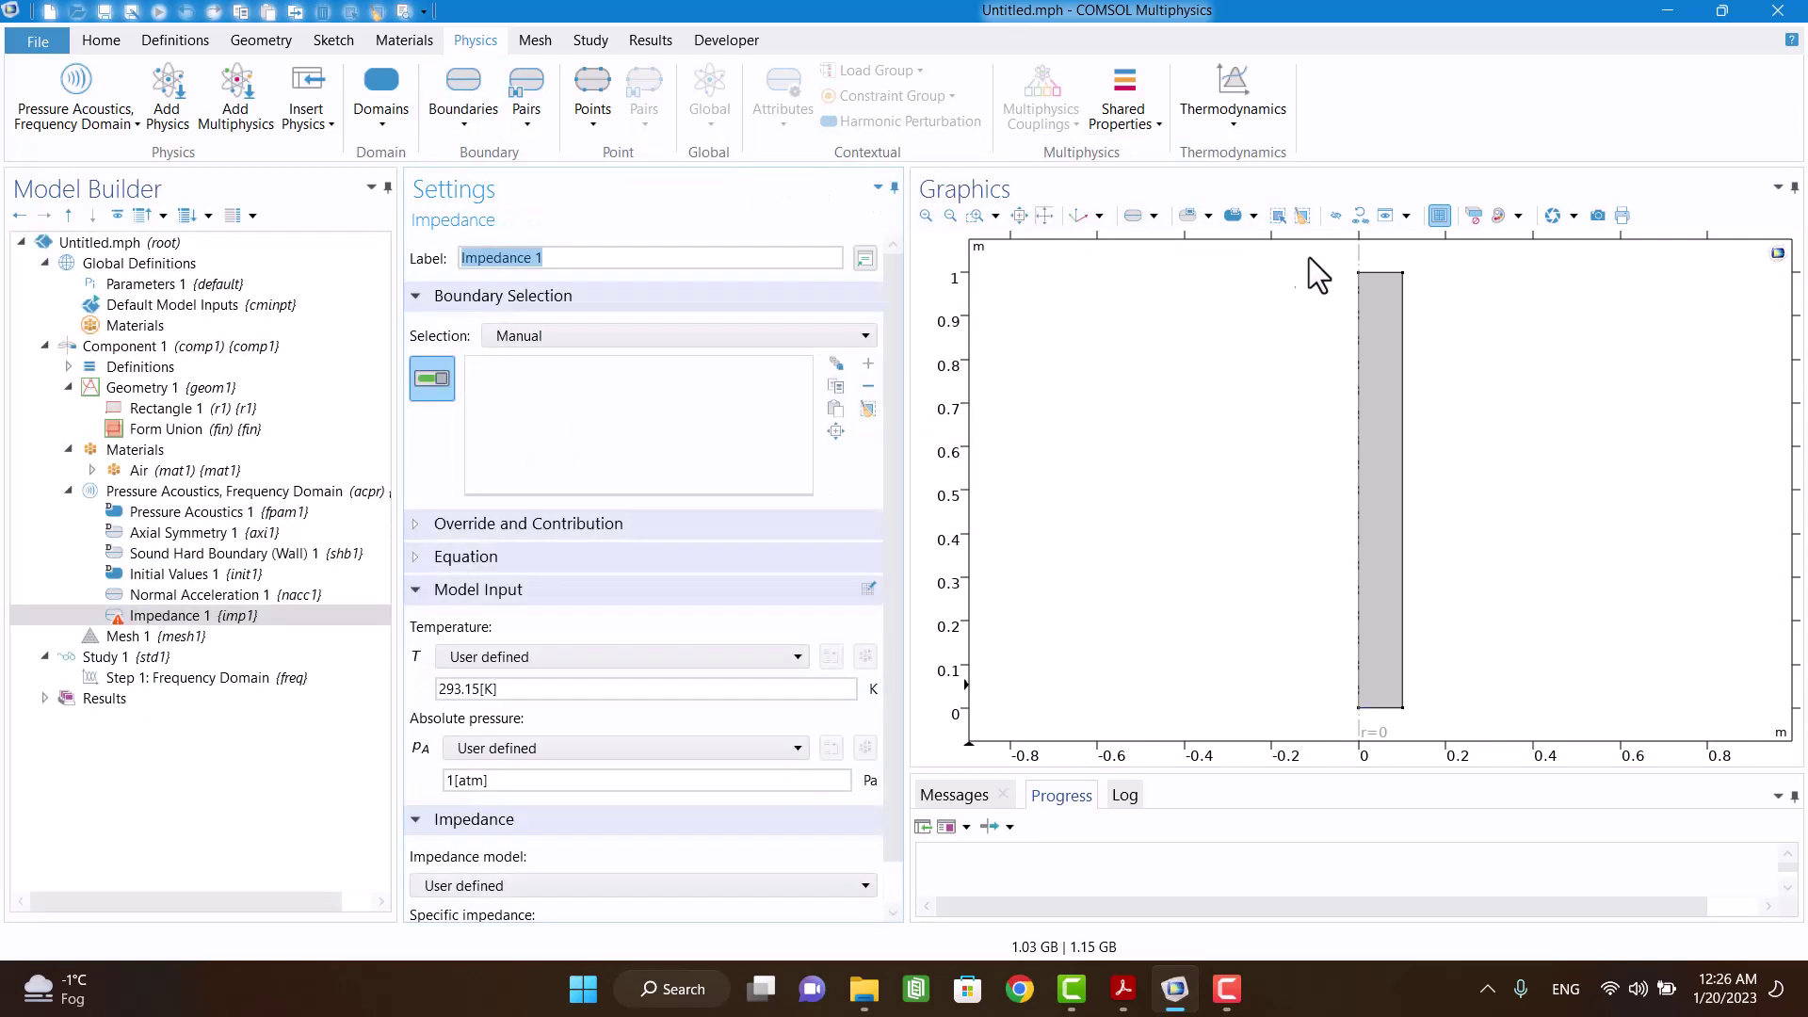
{"action": "left_click", "coordinate": [1374, 273]}
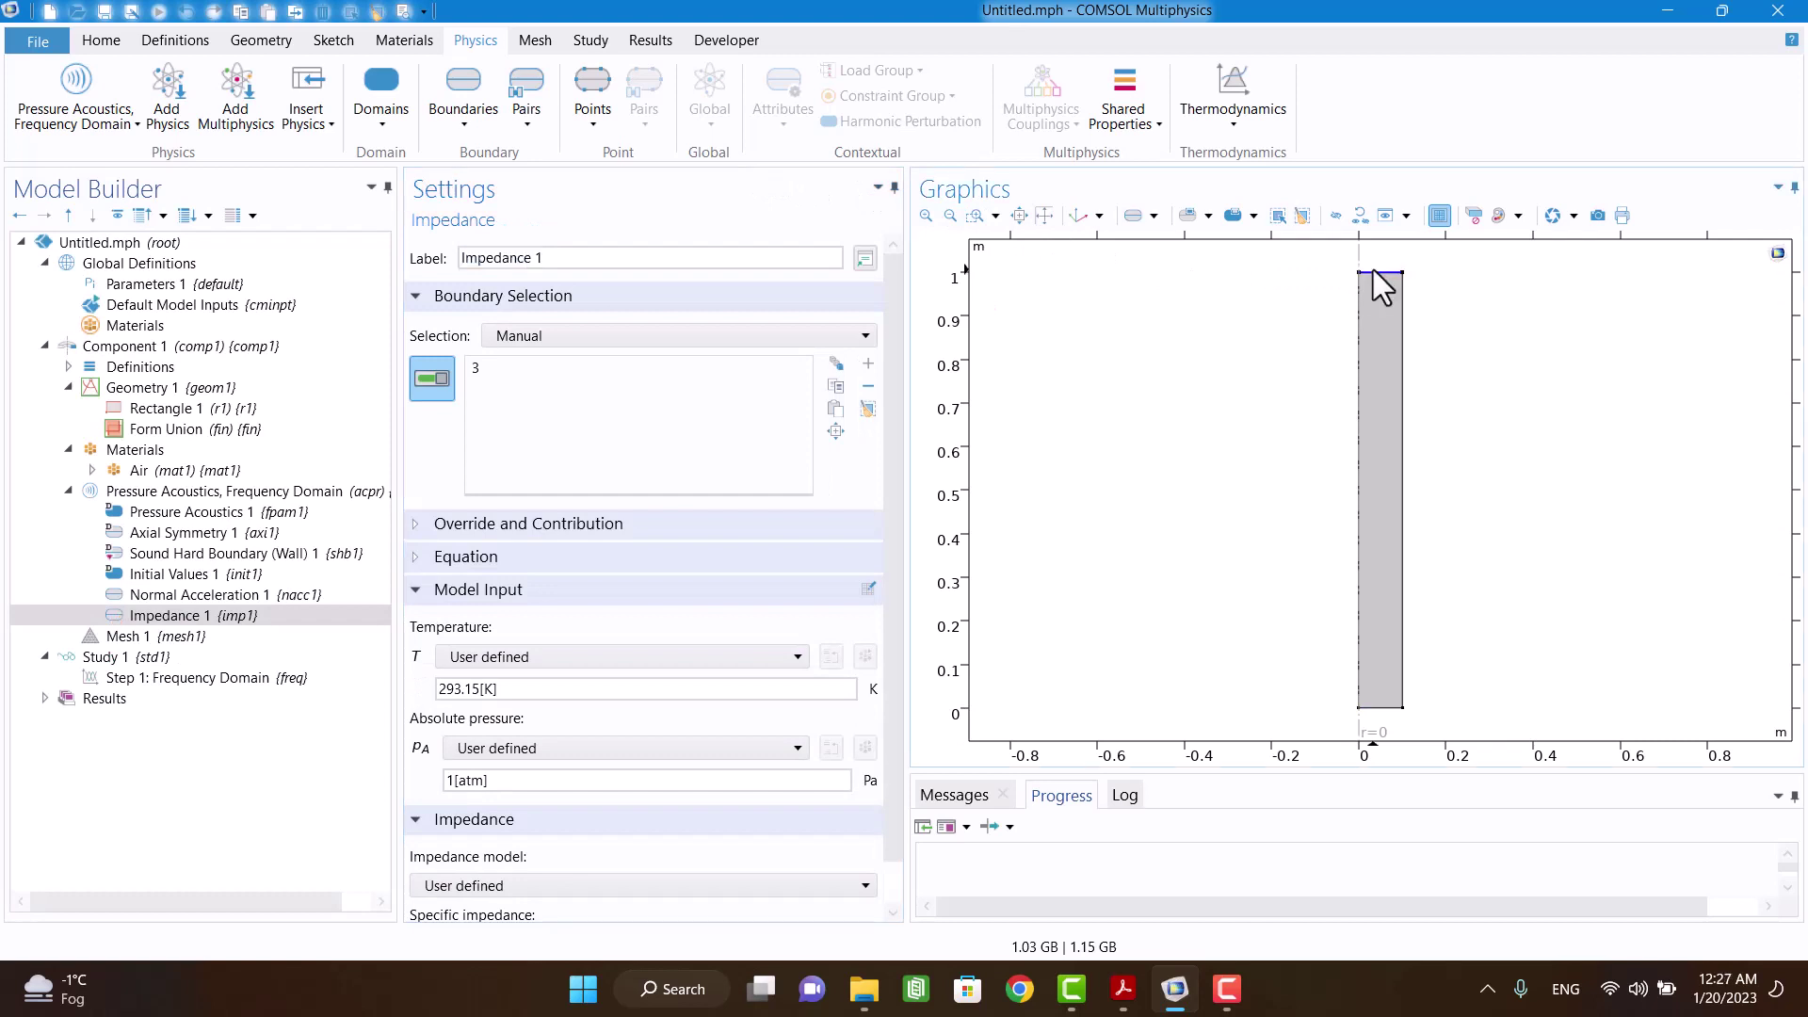
{"action": "scroll", "coordinate": [883, 699], "scroll_direction": "down", "scroll_amount": 2}
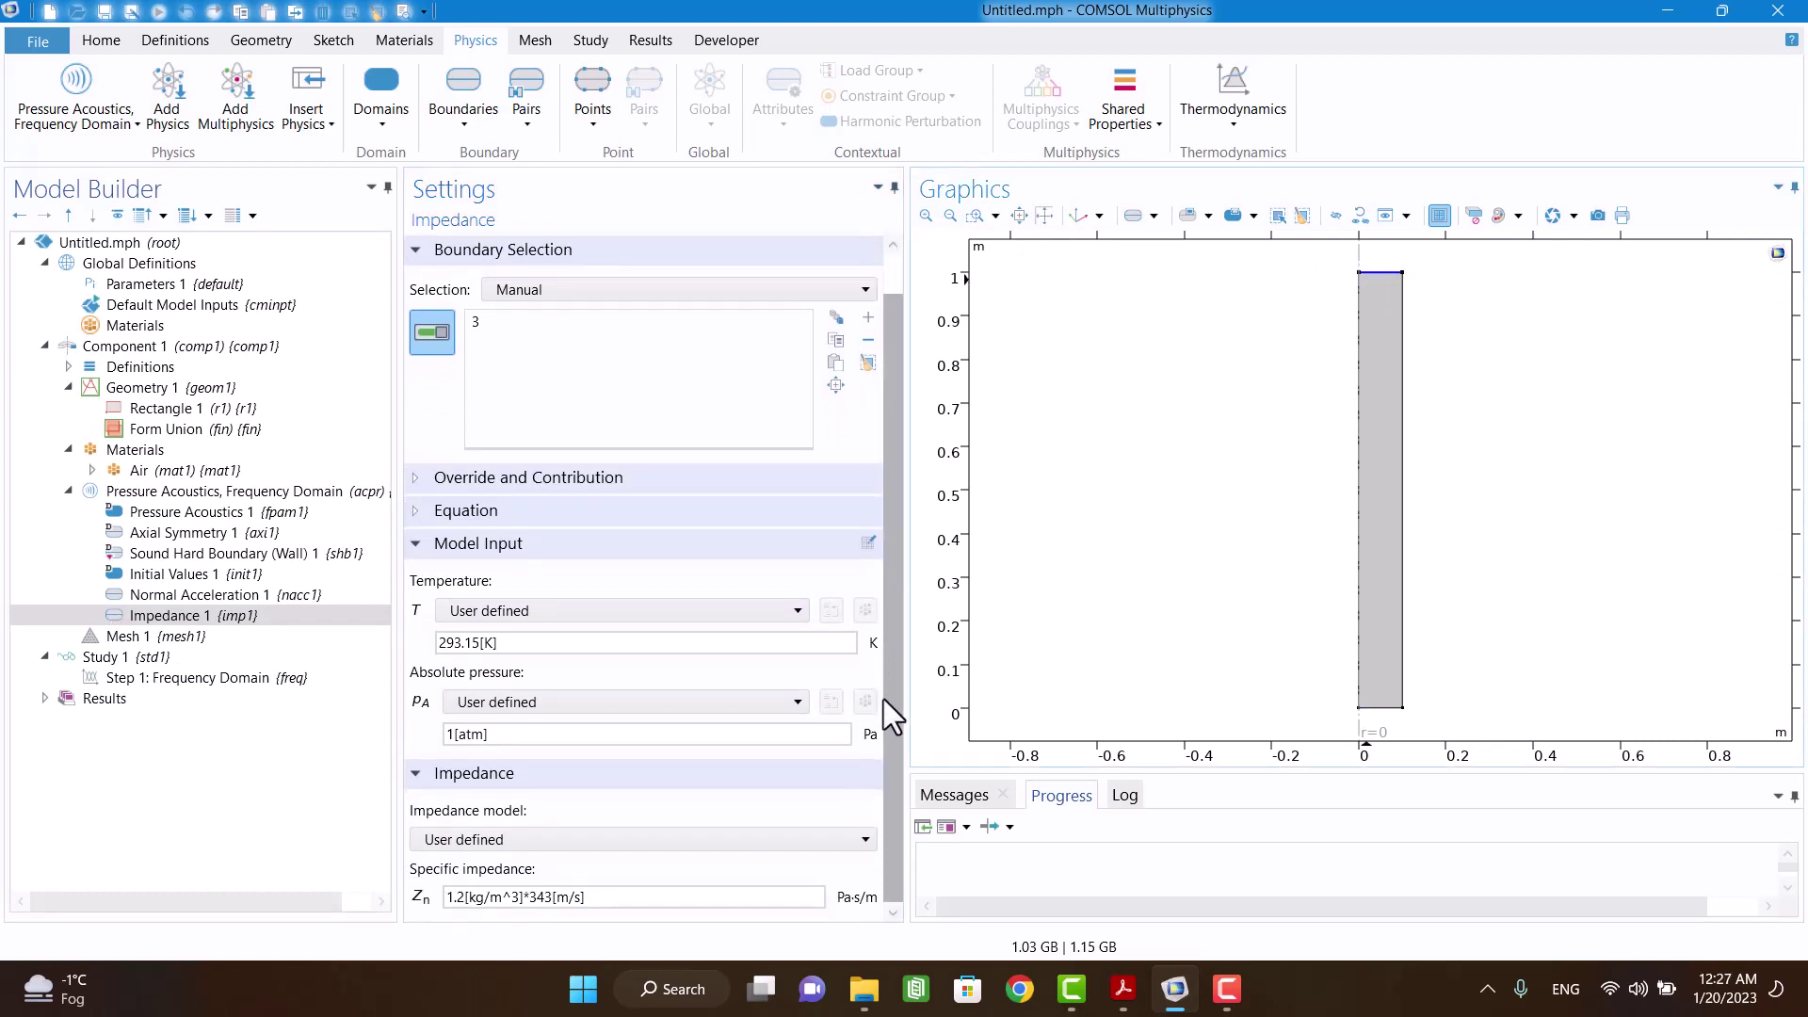
{"action": "left_click", "coordinate": [488, 842]}
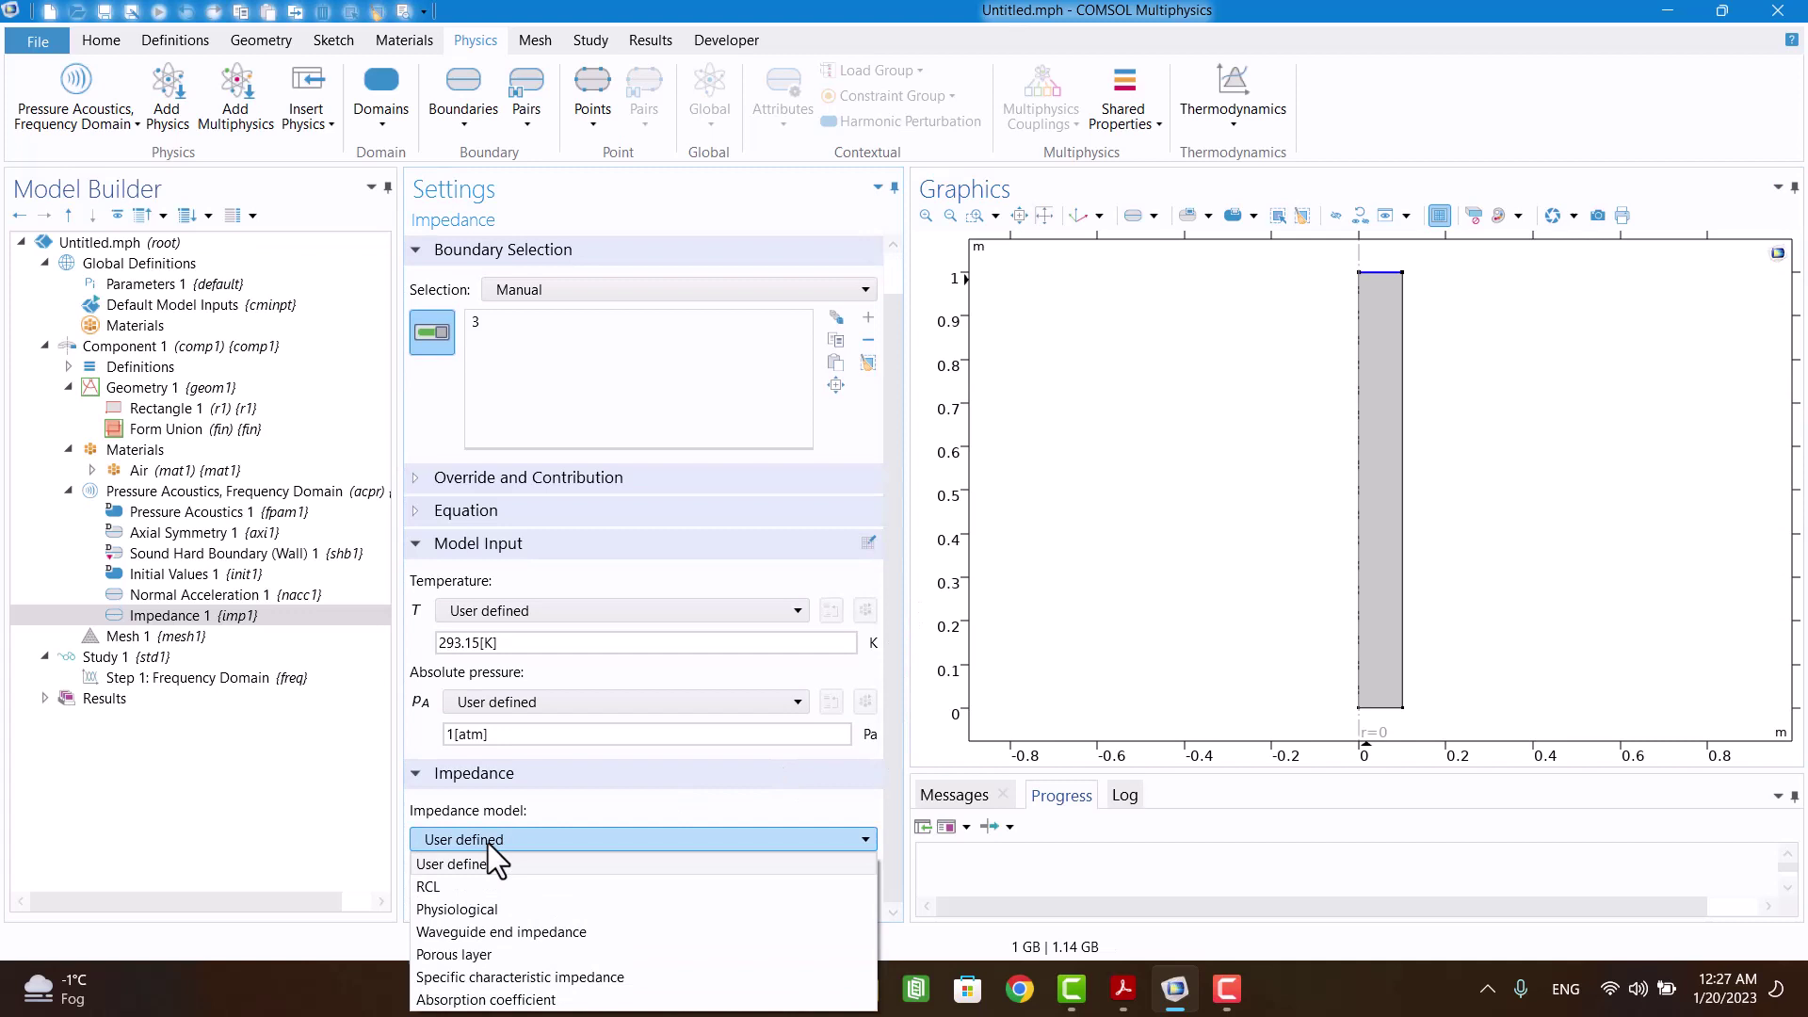
{"action": "left_click", "coordinate": [476, 933]}
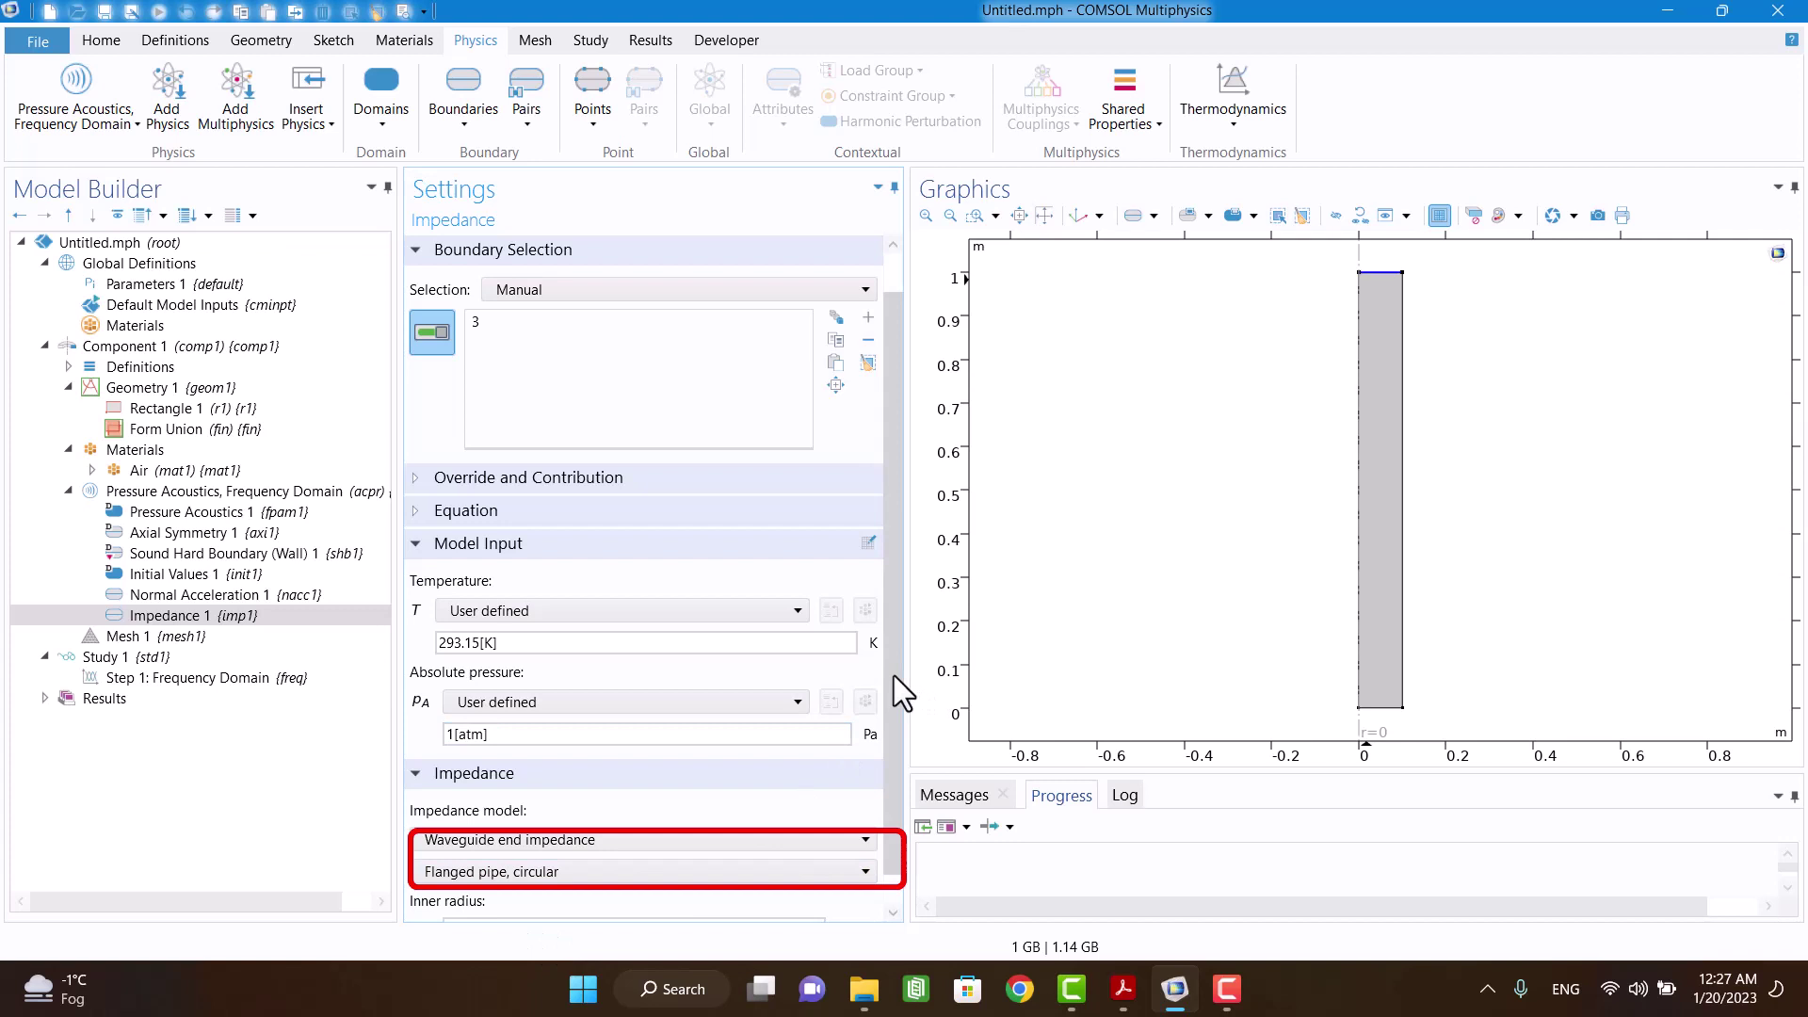
{"action": "left_click_drag", "start_coordinate": [893, 676], "coordinate": [885, 753]}
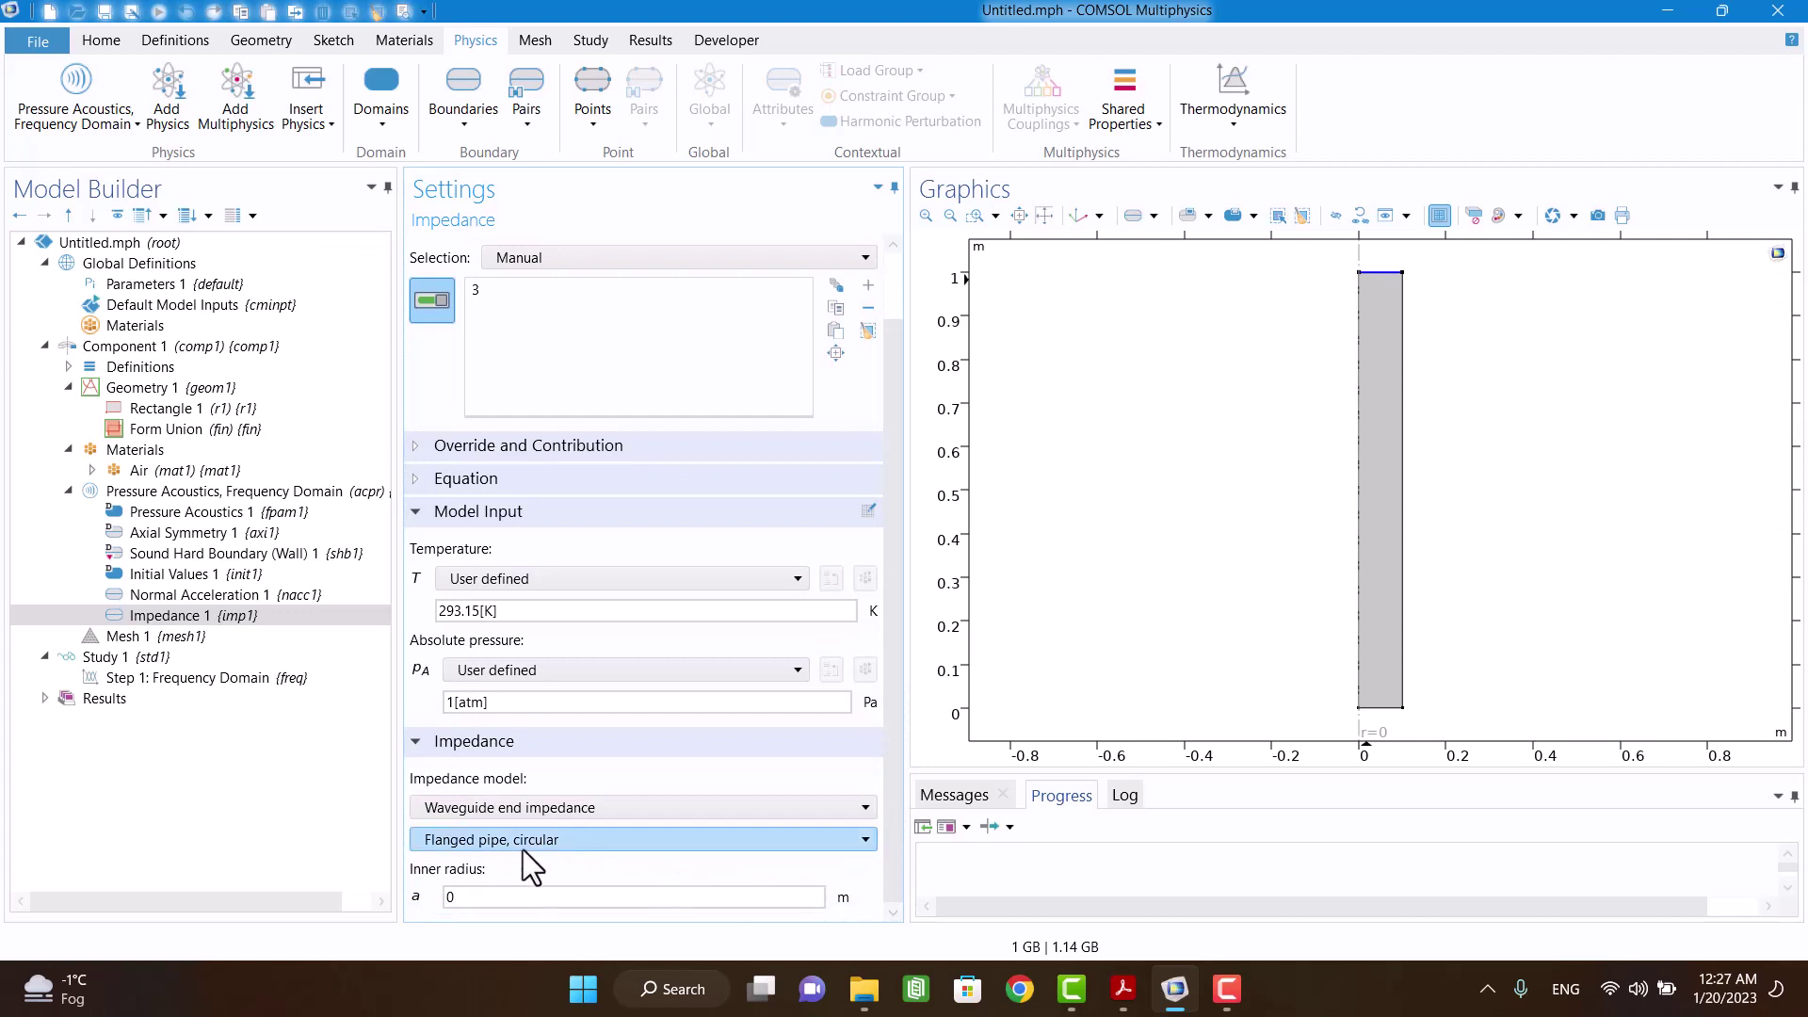
{"action": "left_click", "coordinate": [513, 895]}
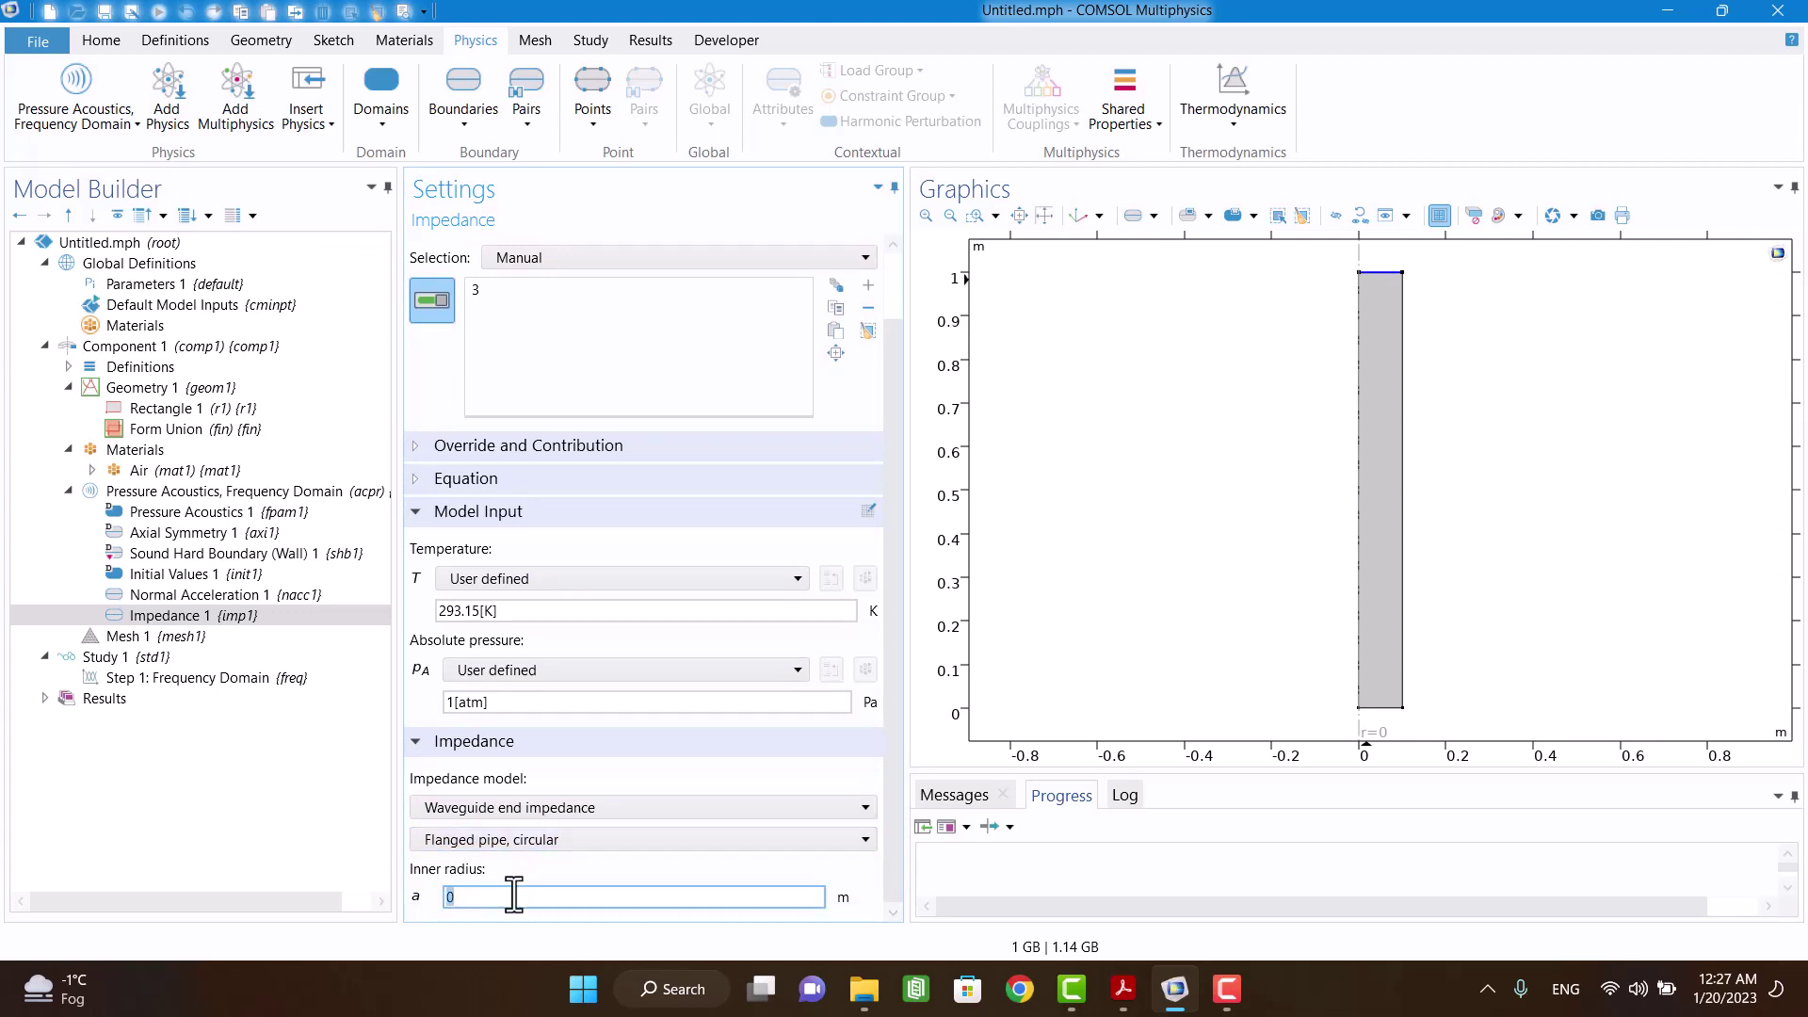
{"action": "left_click", "coordinate": [376, 811]}
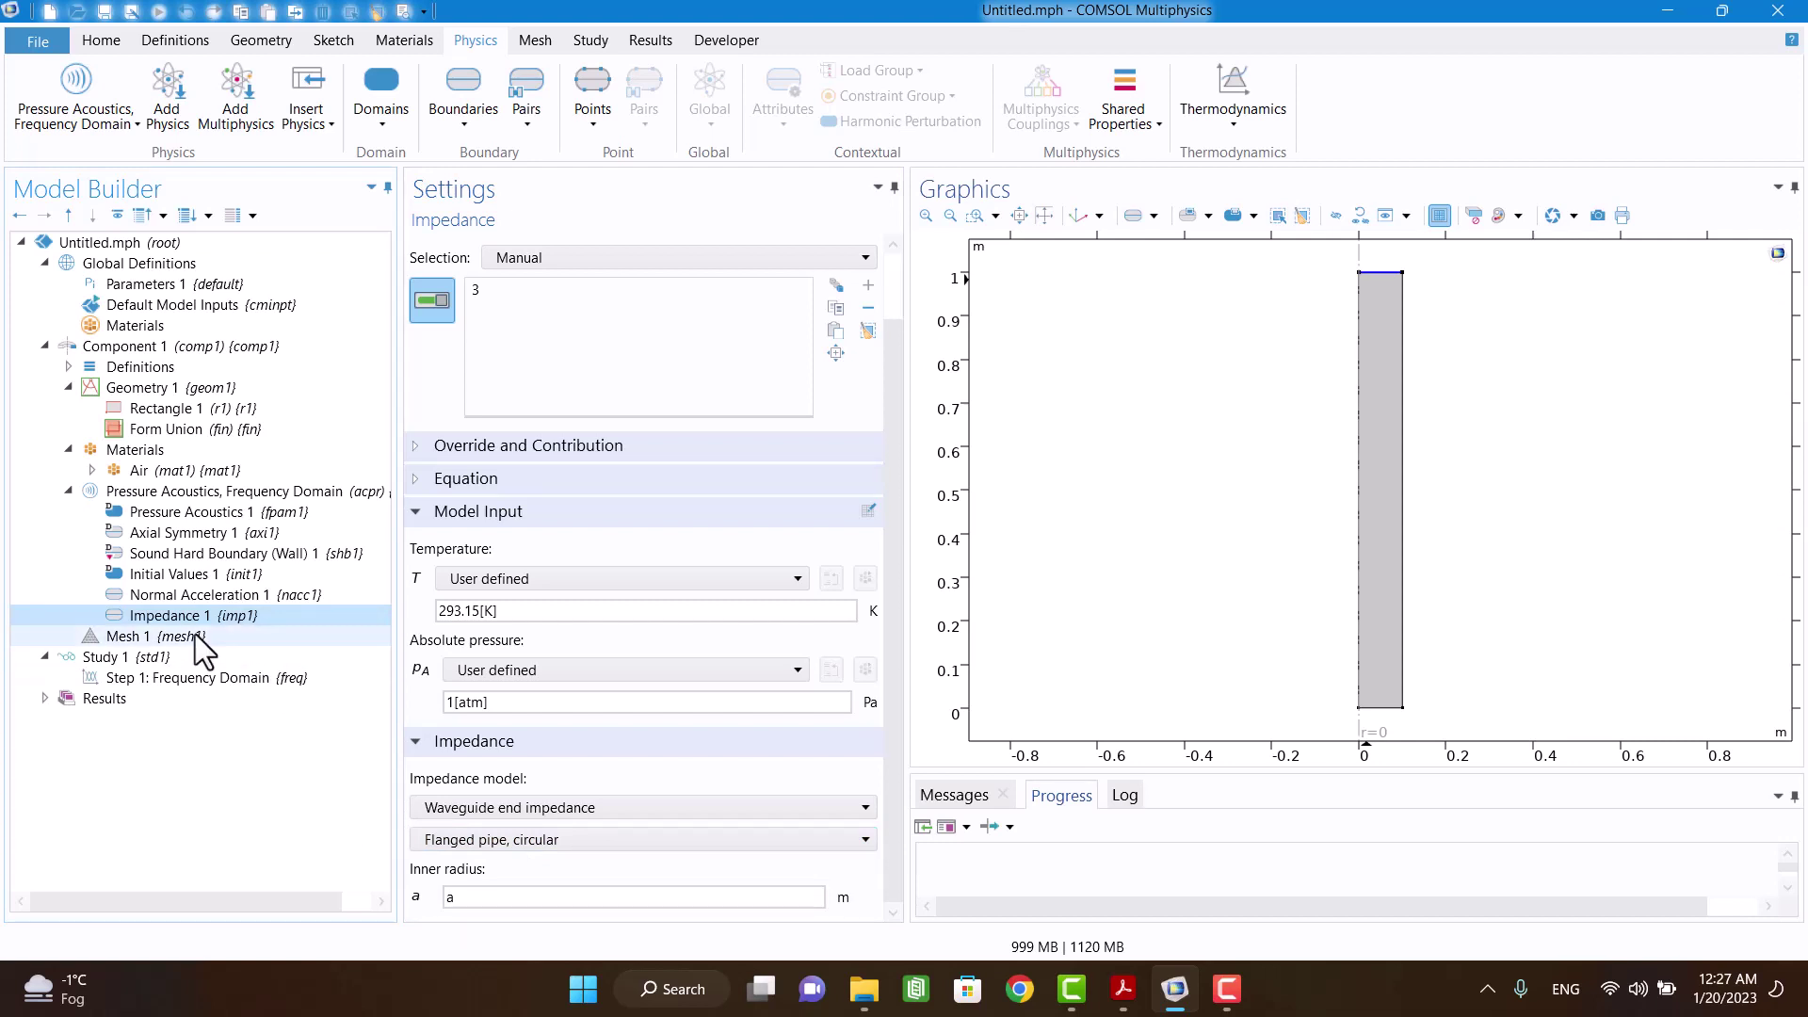
{"action": "left_click", "coordinate": [222, 636]}
Step: Set the frequency-domain study to sweep range(1,10,4000) Hz
{"action": "left_click", "coordinate": [143, 676]}
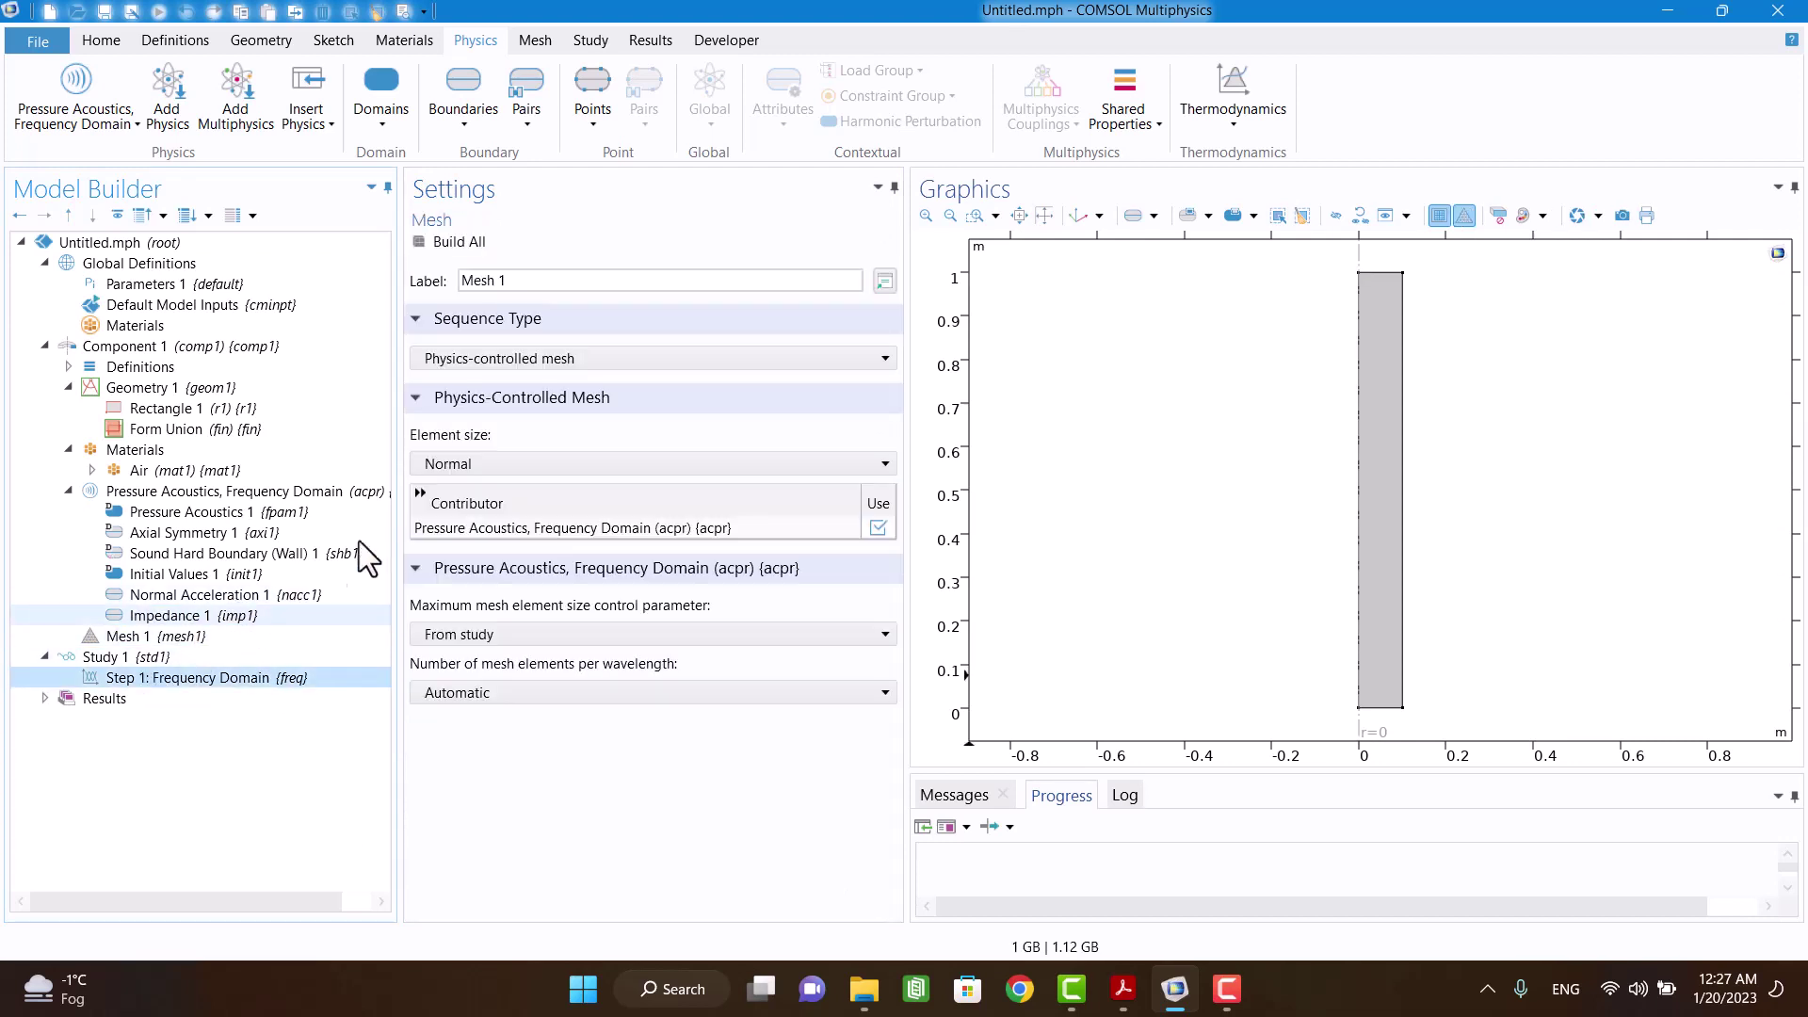
{"action": "left_click", "coordinate": [883, 388]}
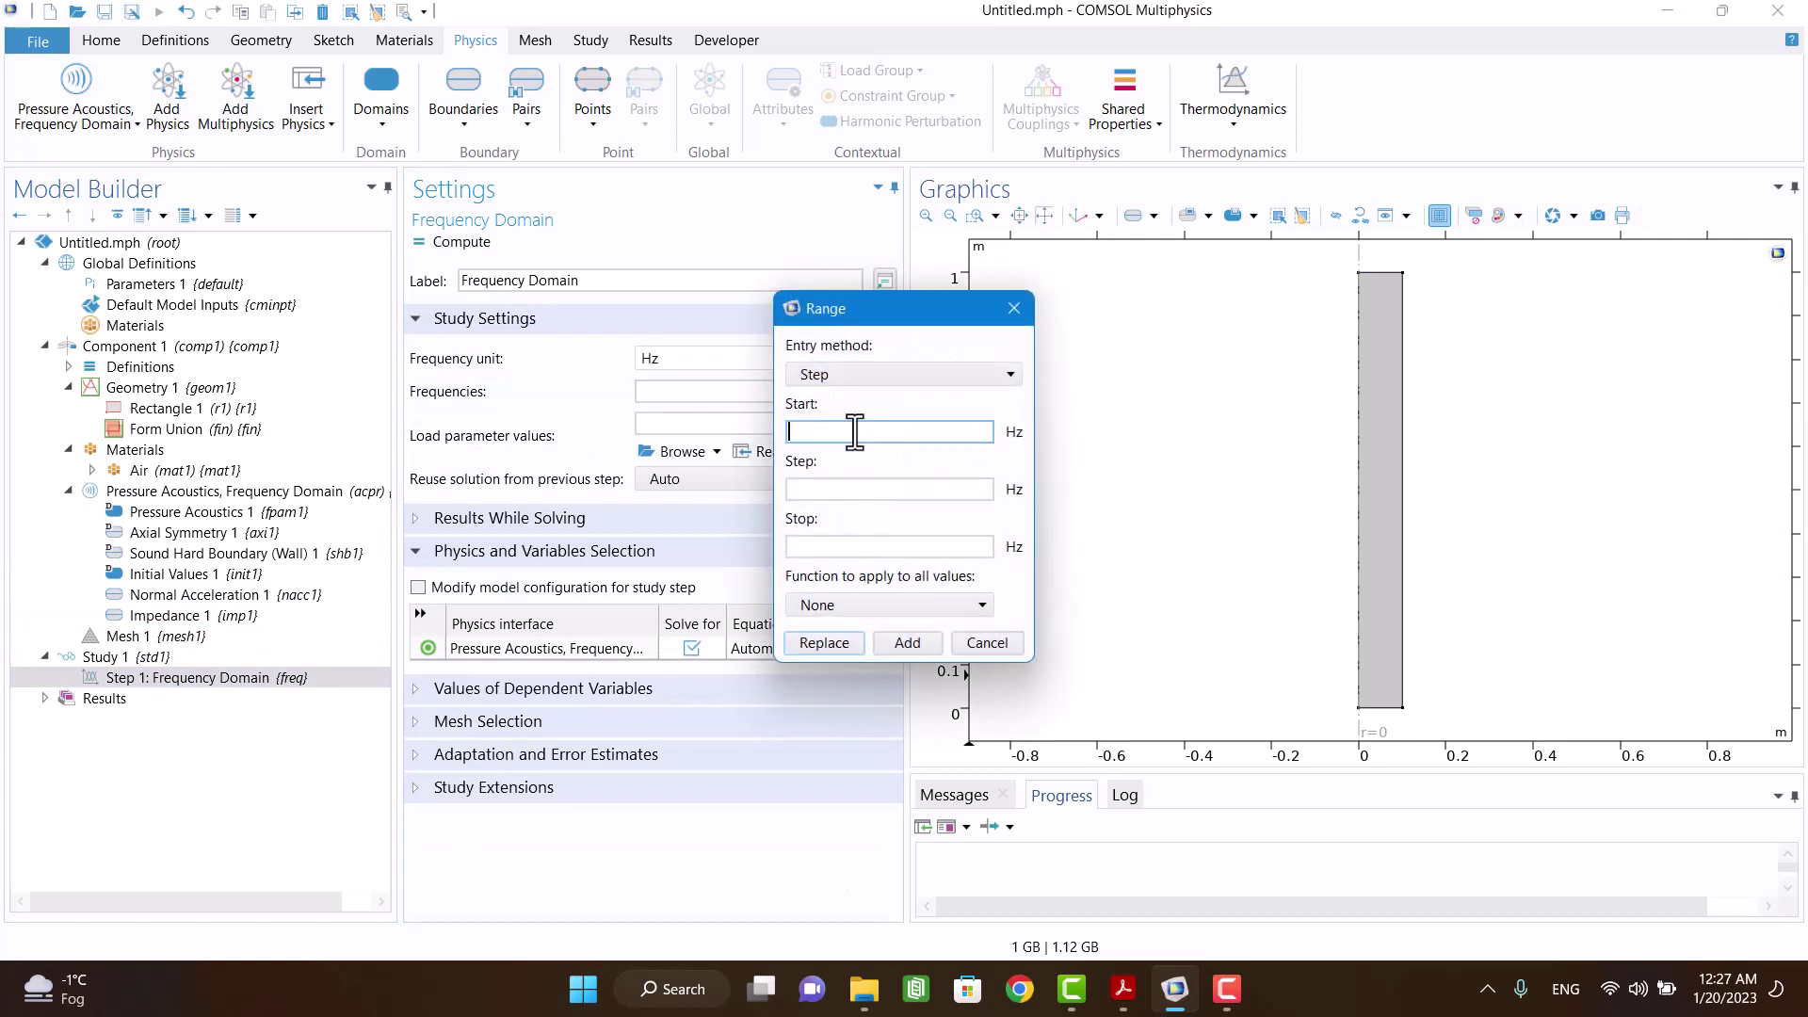
{"action": "type", "text": "1"}
{"action": "left_click", "coordinate": [836, 486]}
{"action": "type", "text": "10"}
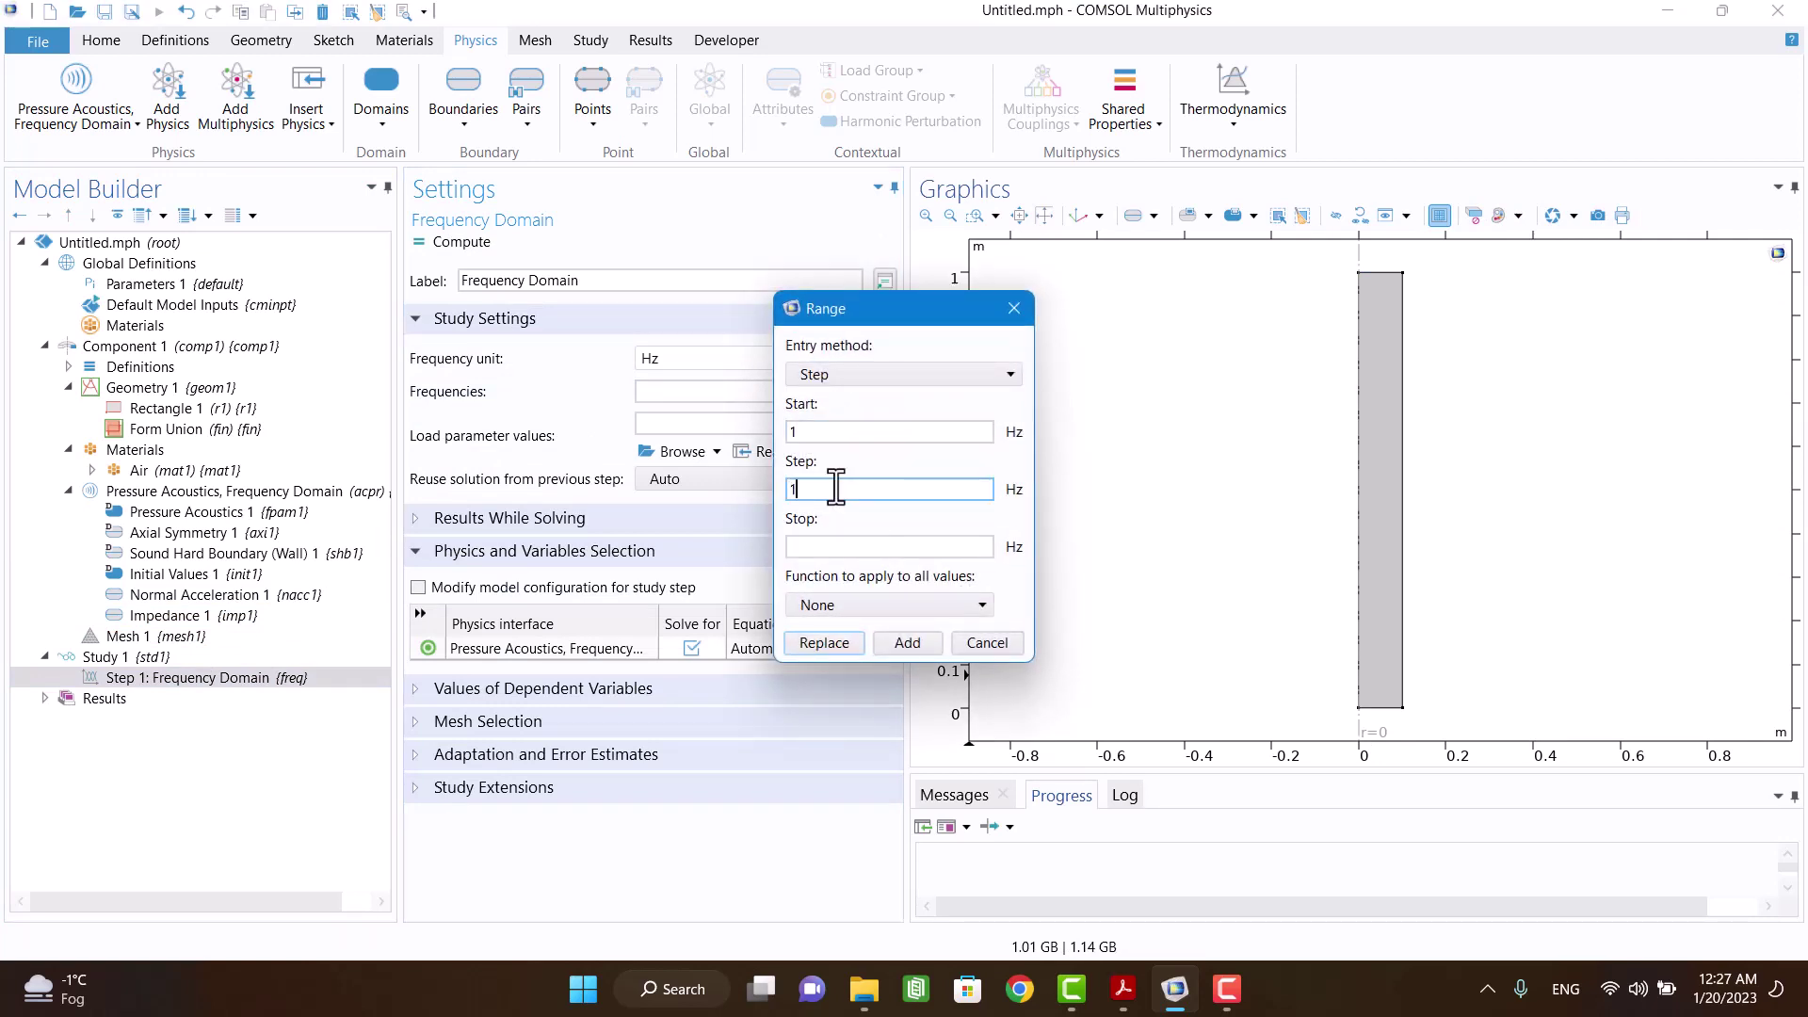
{"action": "left_click", "coordinate": [822, 545]}
{"action": "type", "text": "4000"}
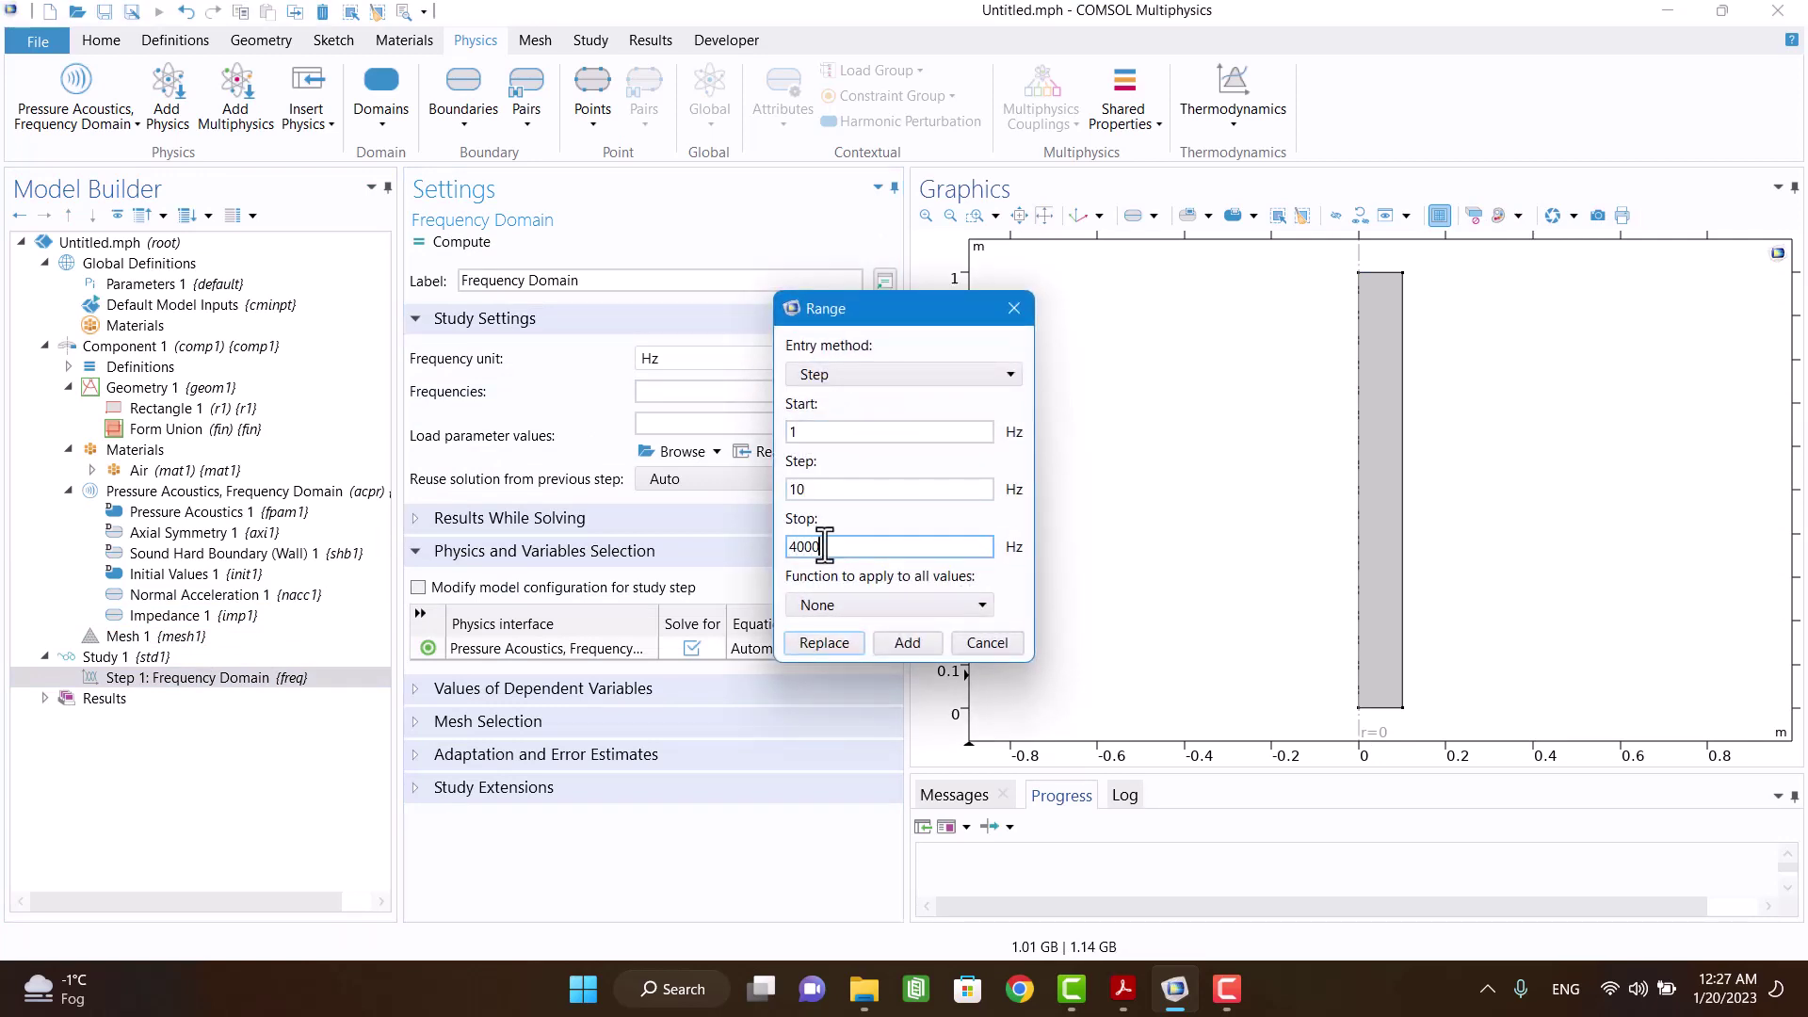
{"action": "left_click", "coordinate": [893, 642]}
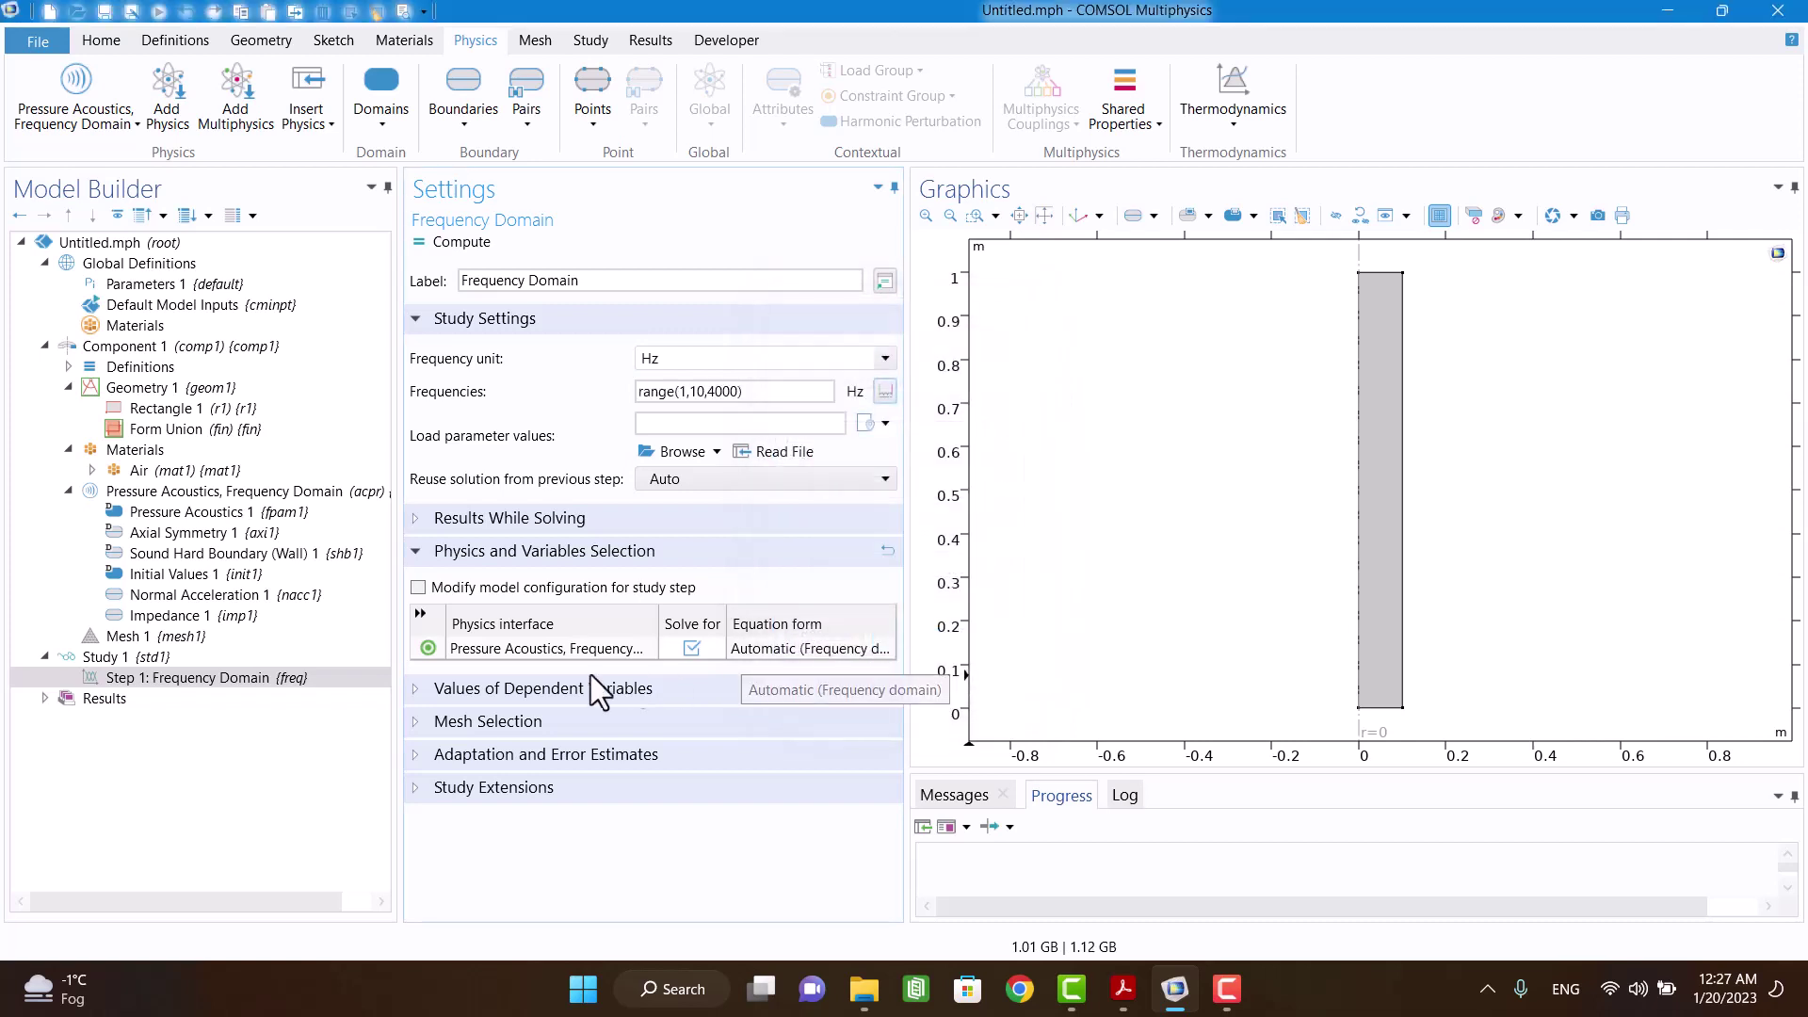
Step: Build the mesh and compute the frequency-domain study
{"action": "left_click", "coordinate": [131, 637]}
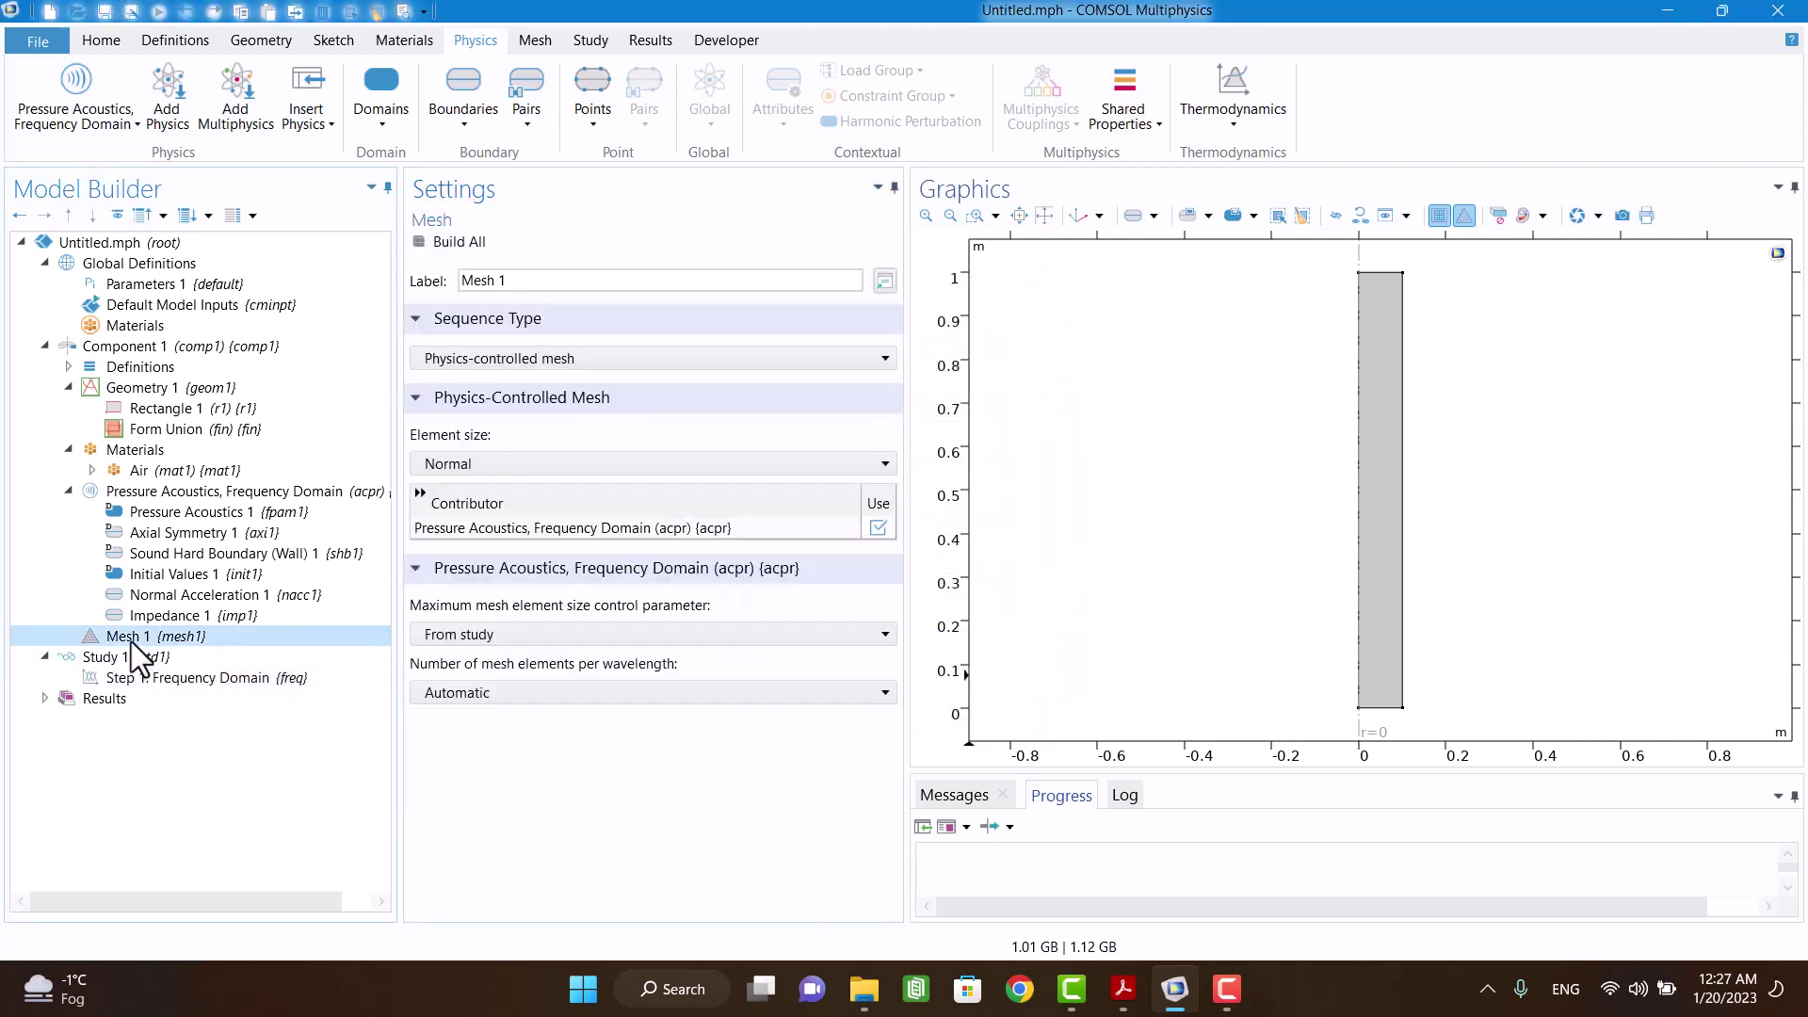
{"action": "left_click", "coordinate": [454, 243]}
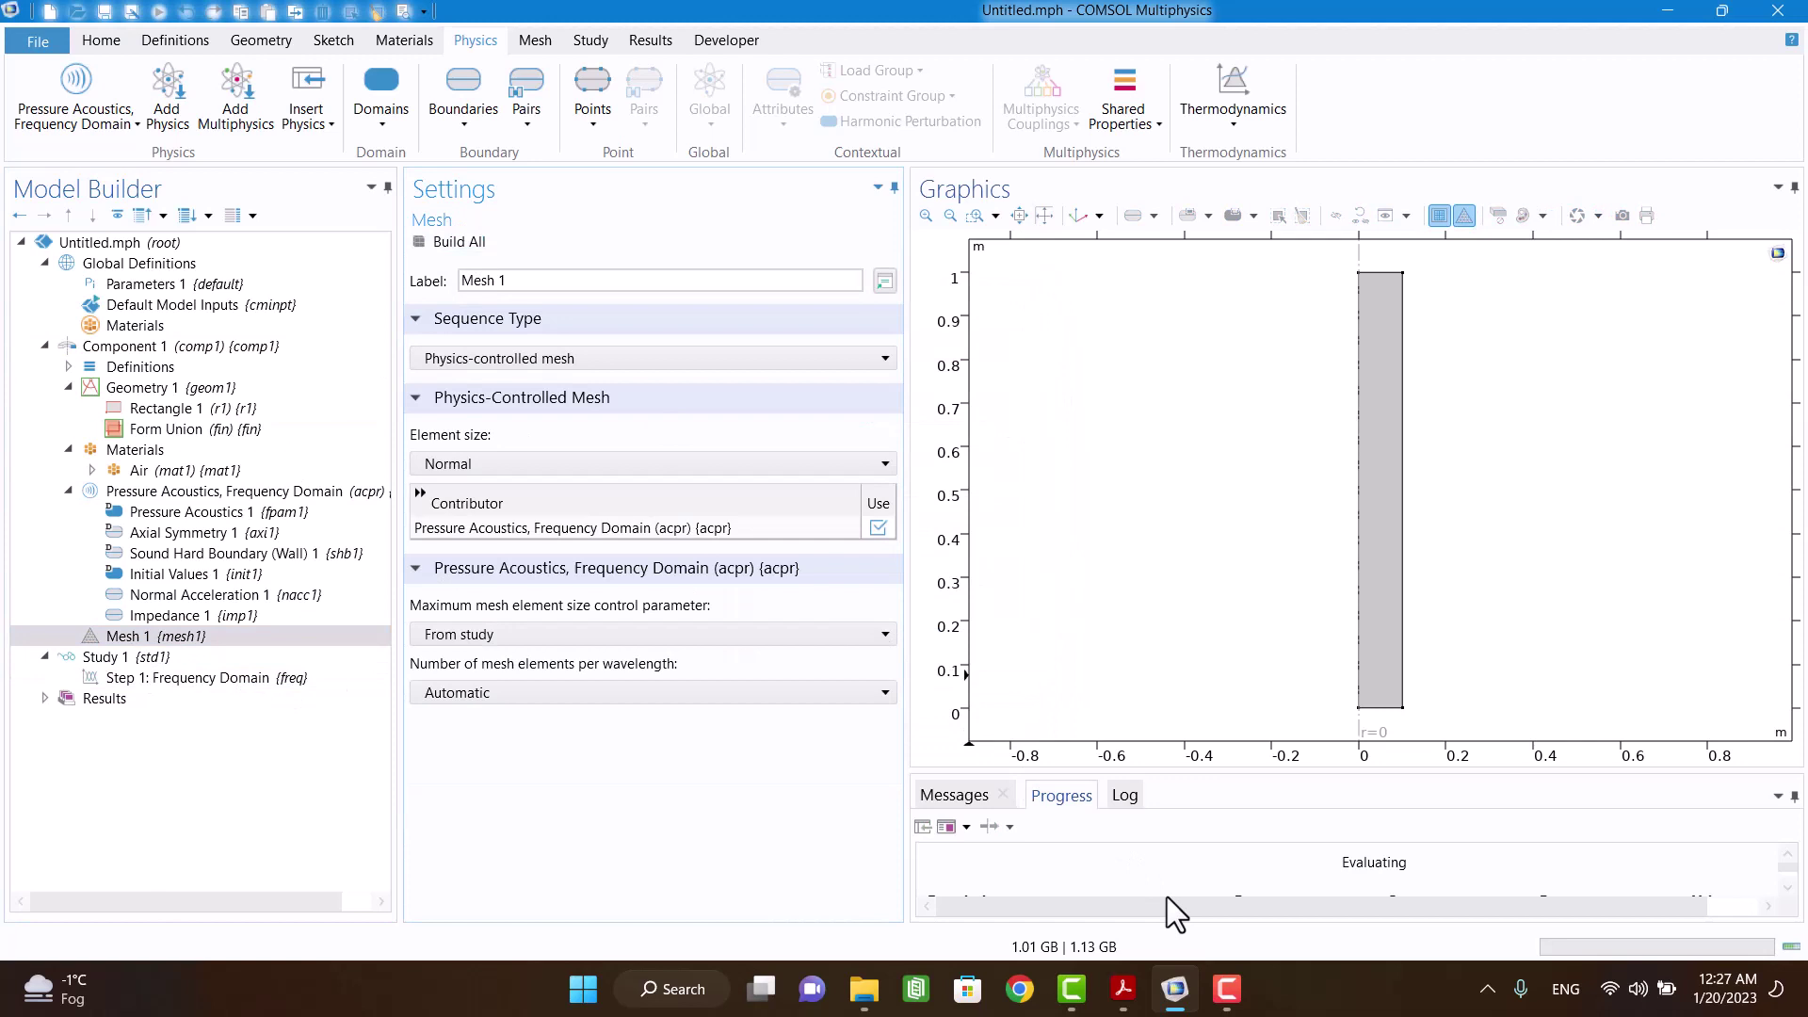
{"action": "left_click", "coordinate": [1222, 989]}
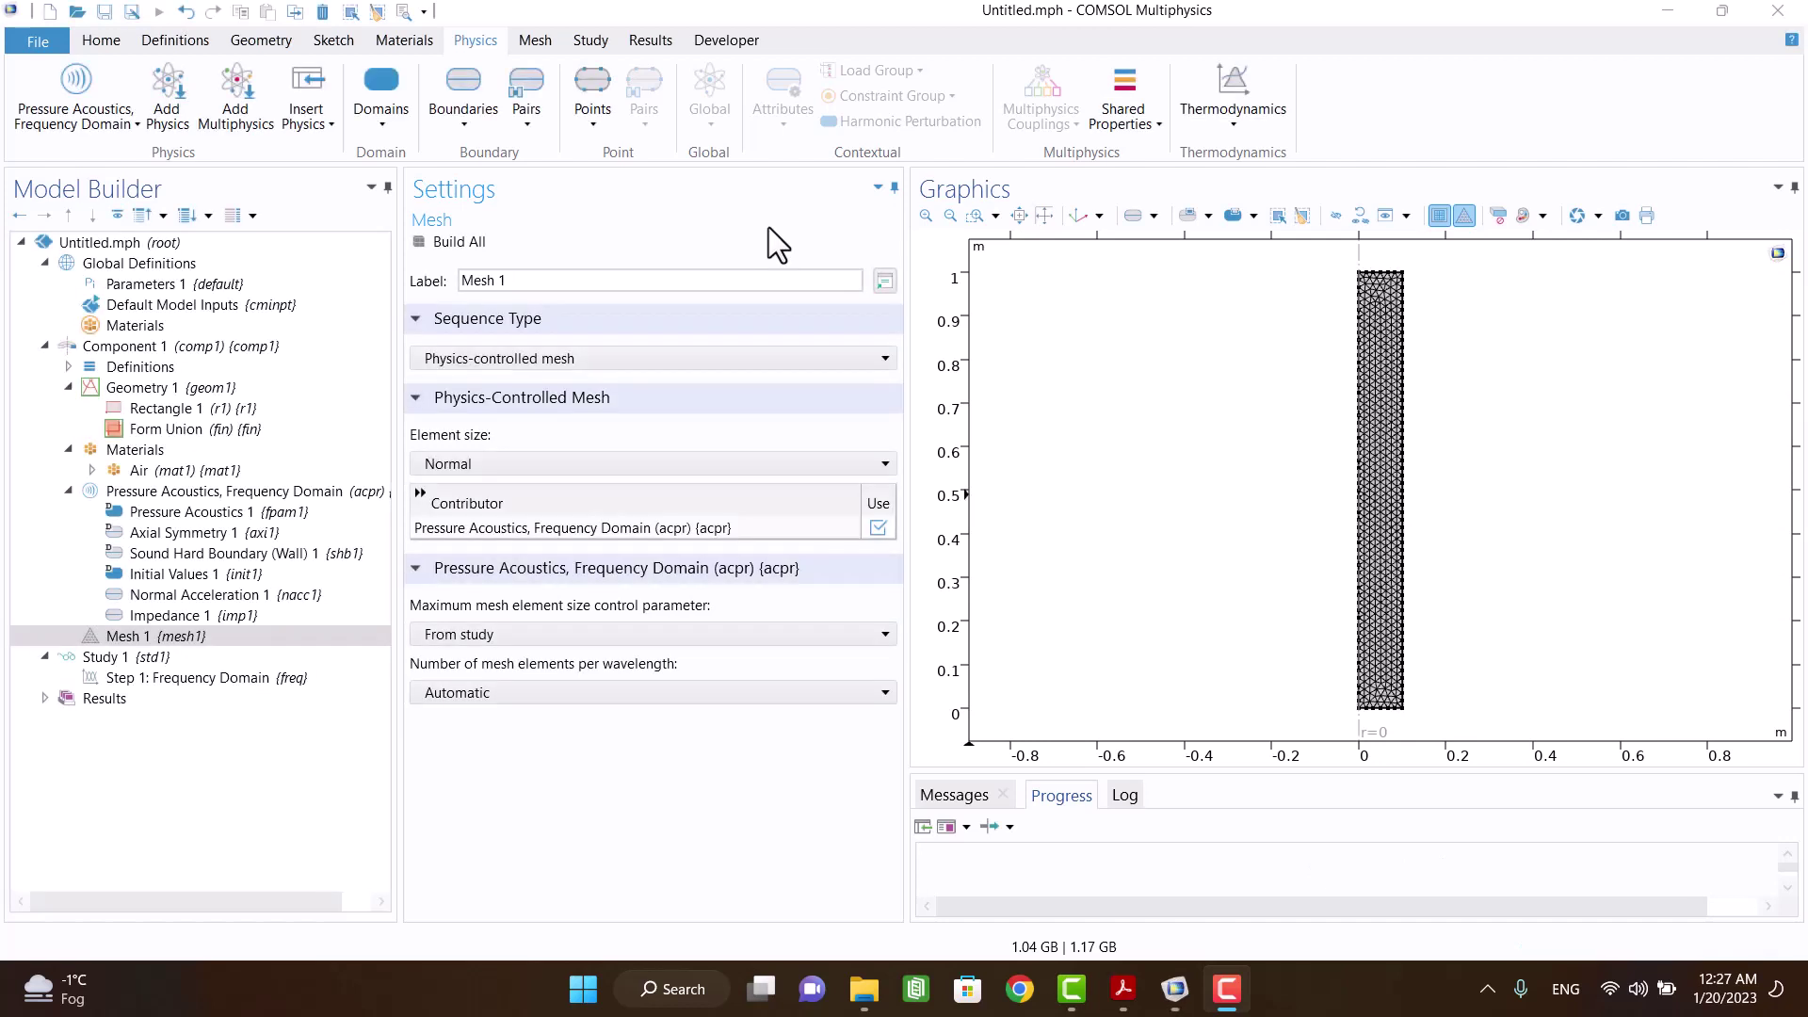
{"action": "left_click", "coordinate": [746, 196]}
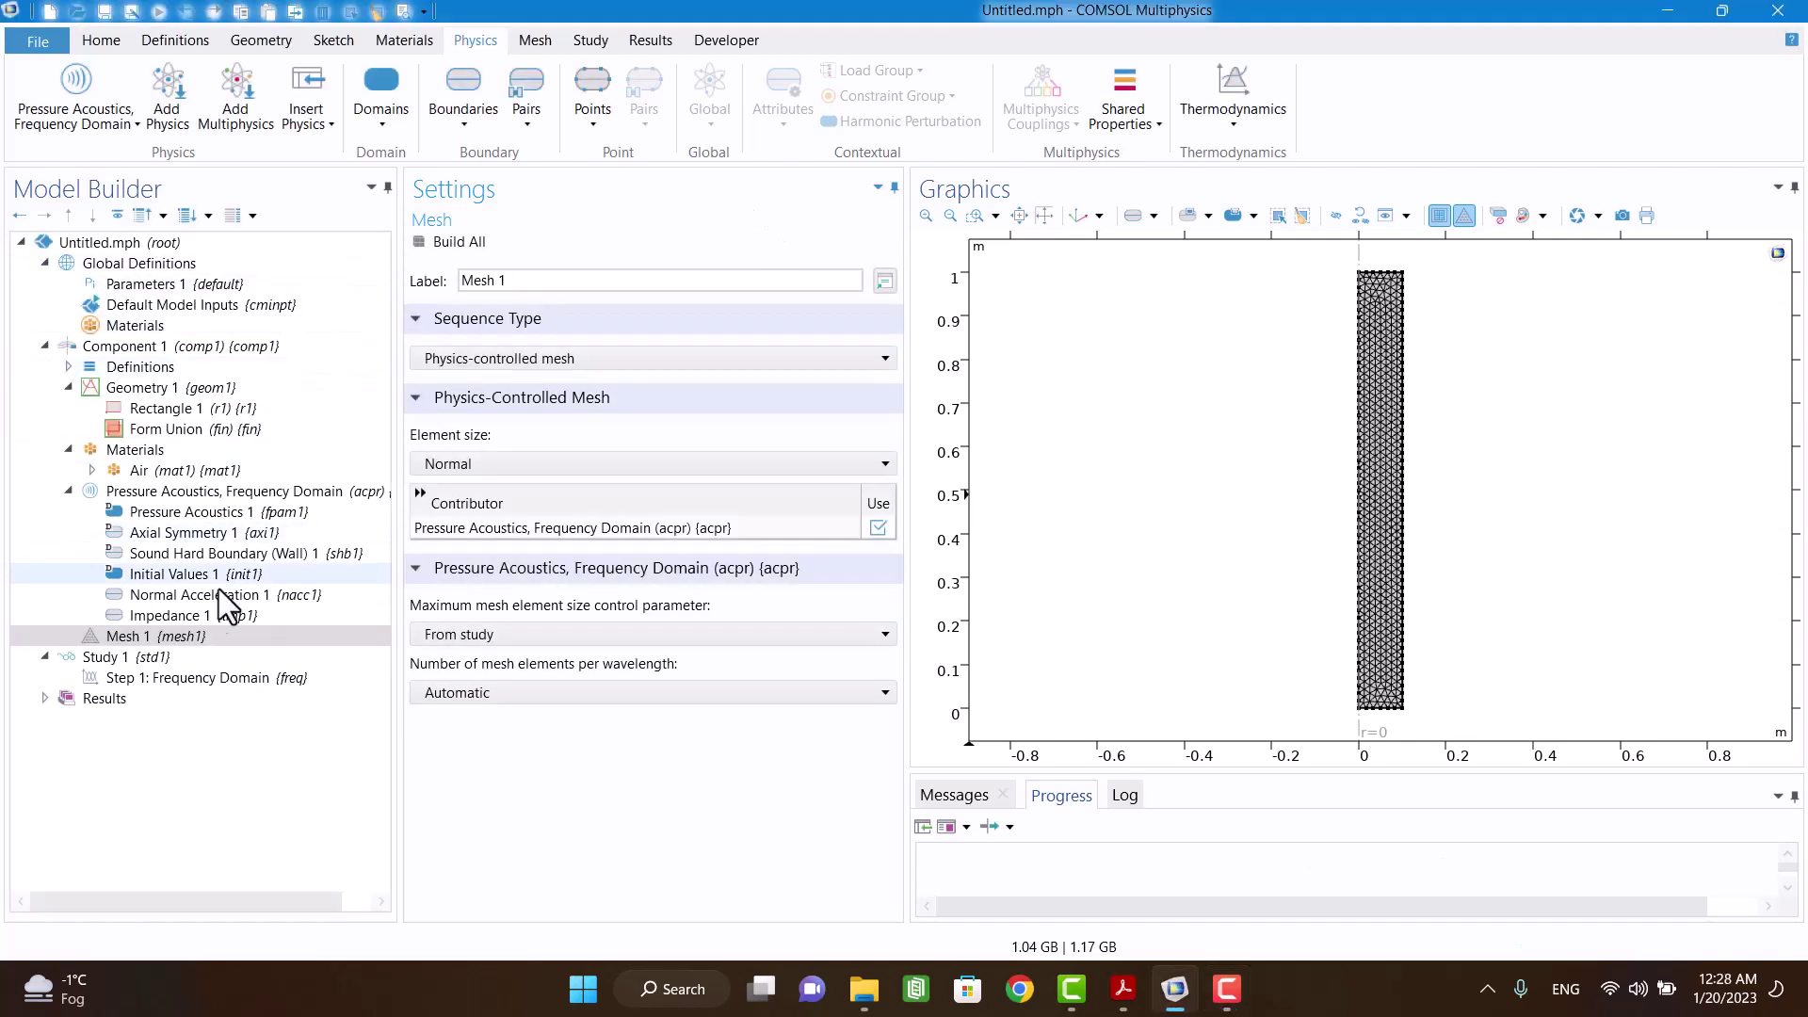
{"action": "left_click", "coordinate": [109, 682]}
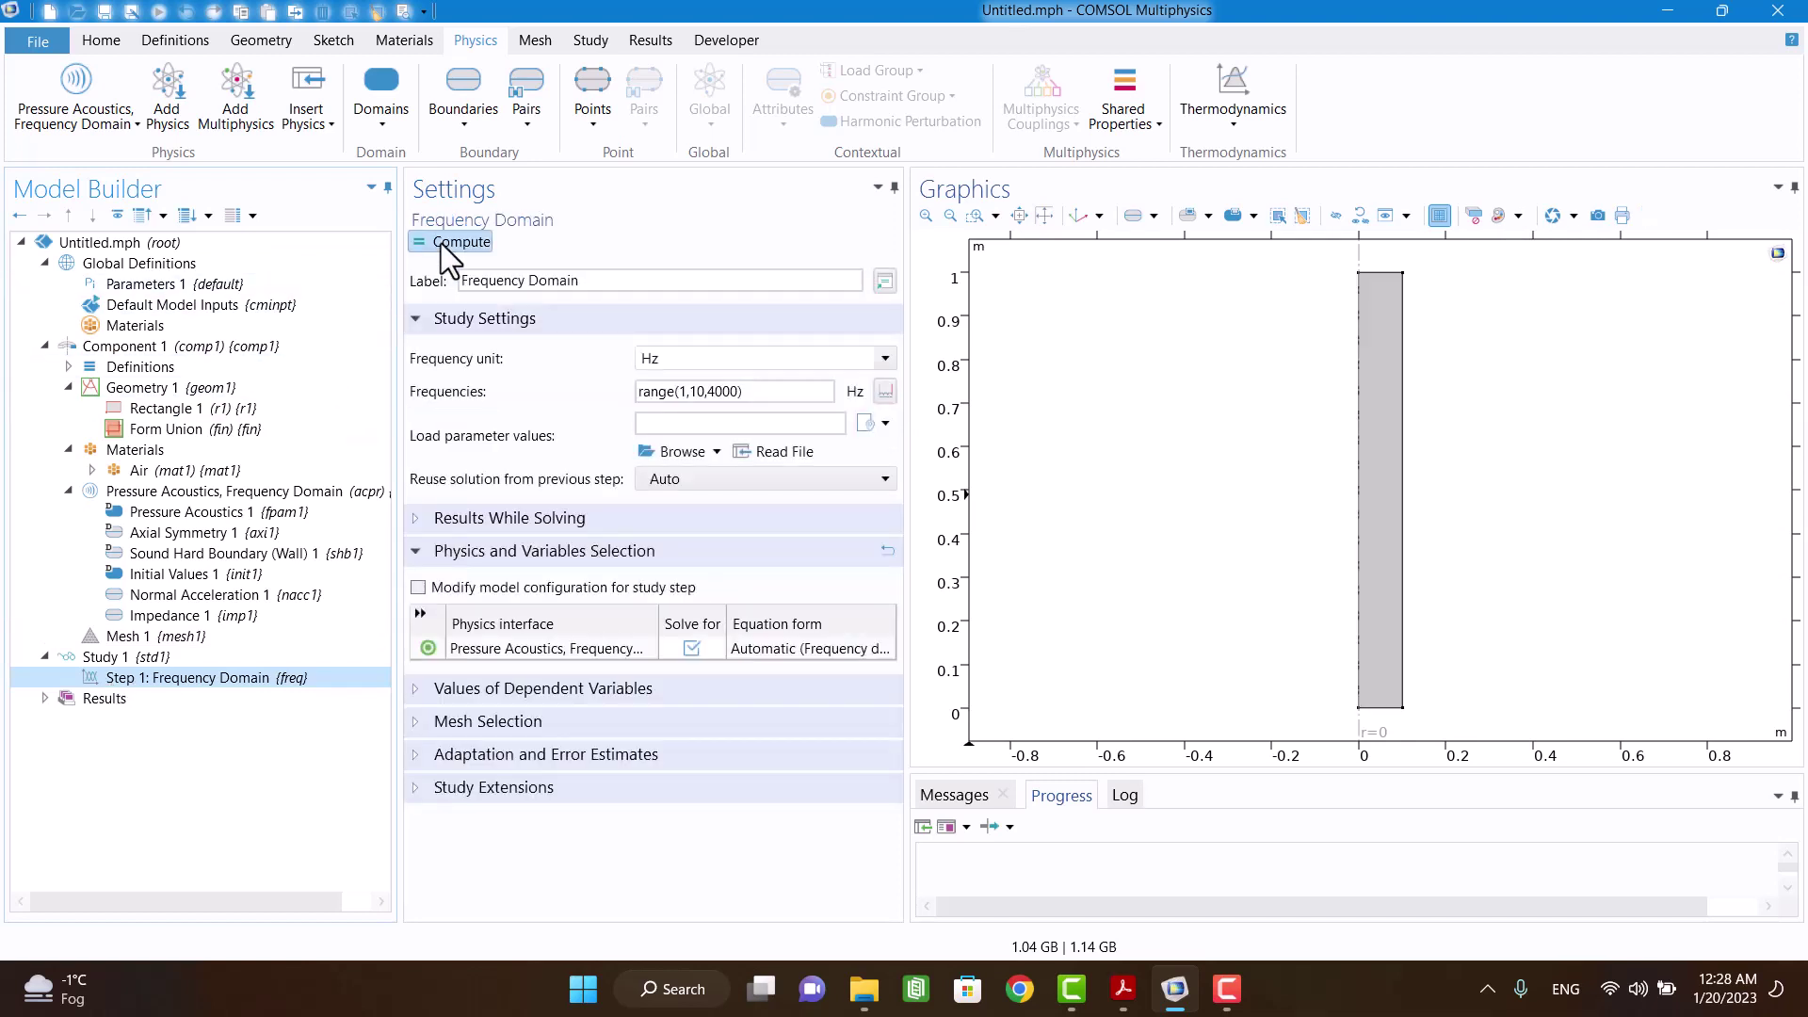
{"action": "left_click", "coordinate": [452, 242]}
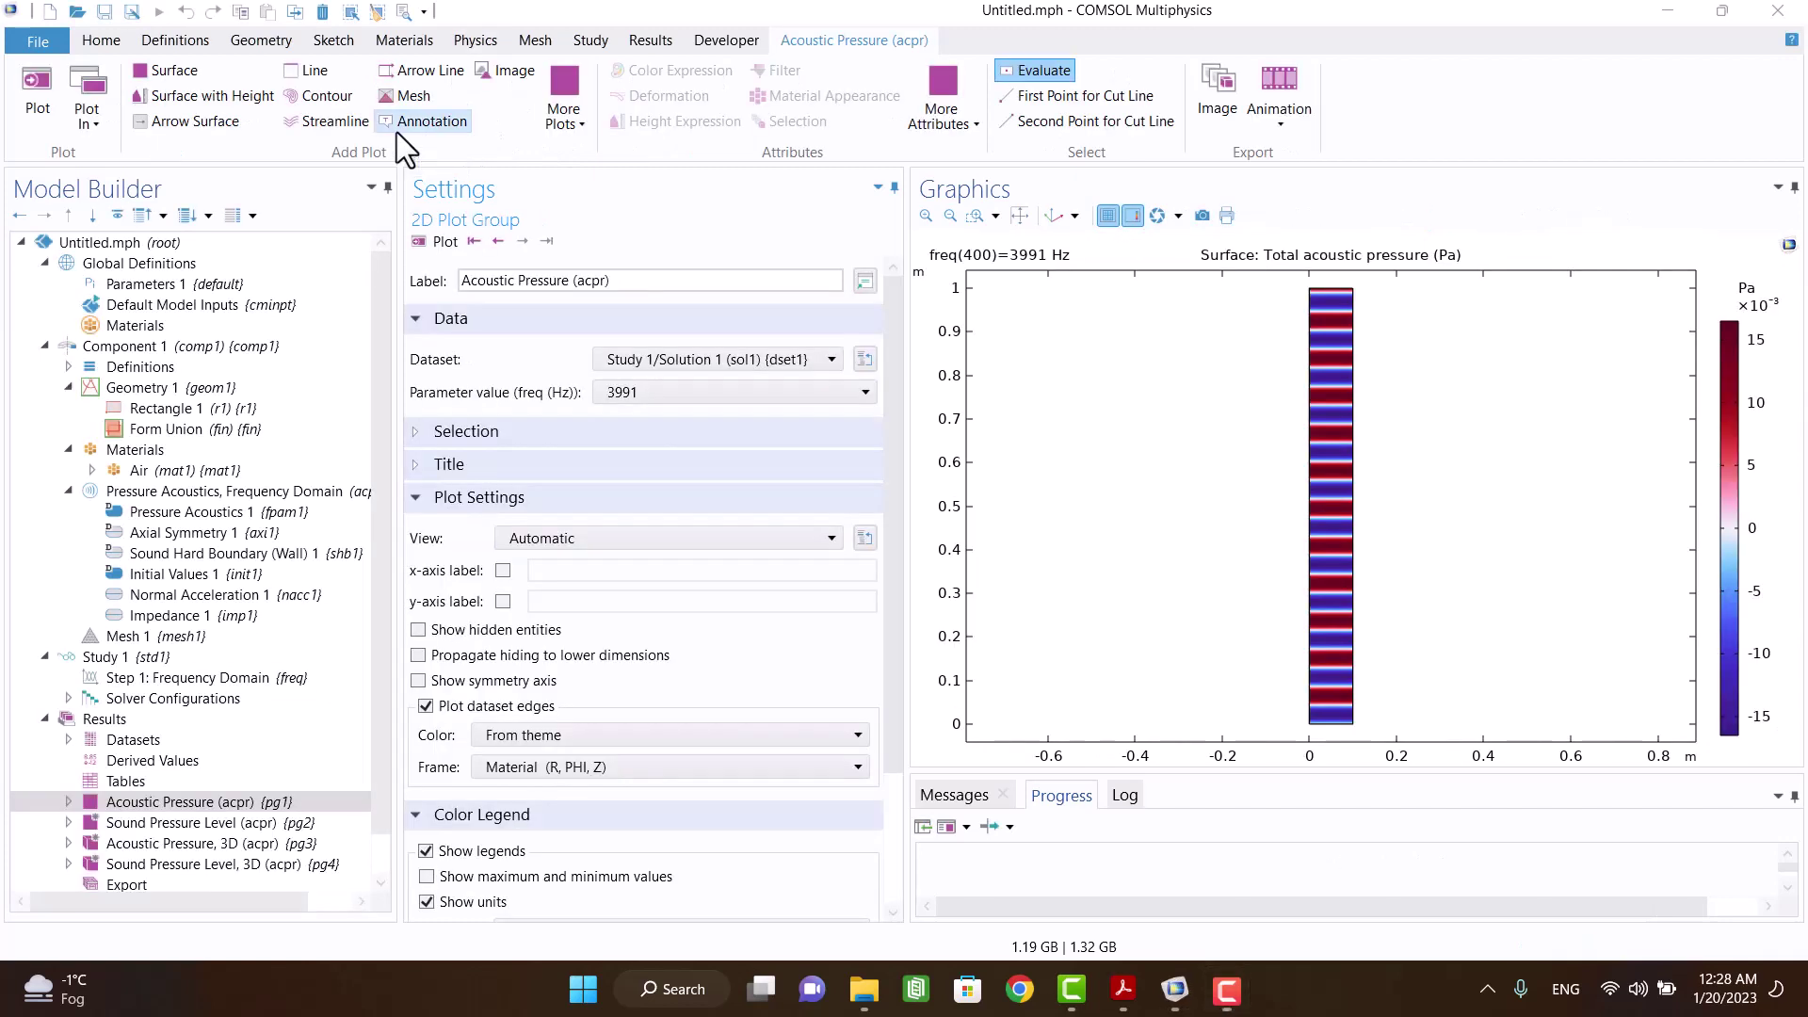
{"action": "left_click", "coordinate": [104, 720]}
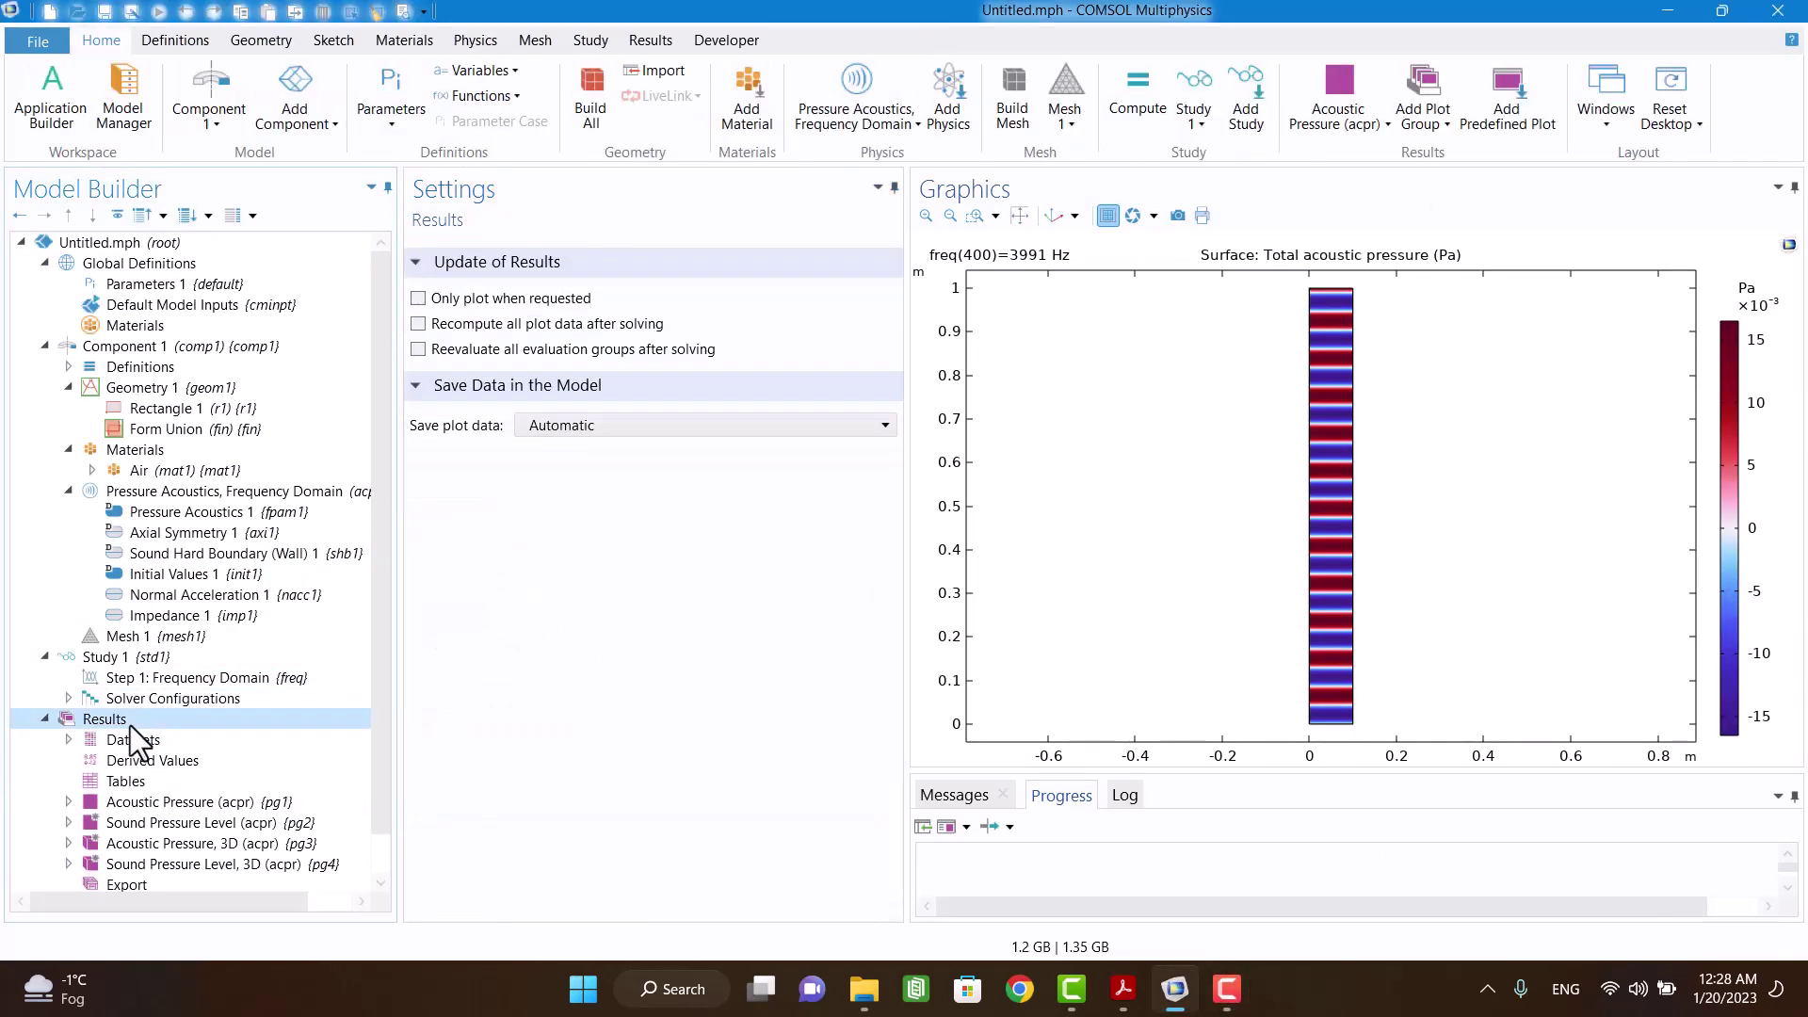
Step: Add a 1D plot group with a point graph of acpr.imp1.Zn at point 2
{"action": "right_click", "coordinate": [130, 728]}
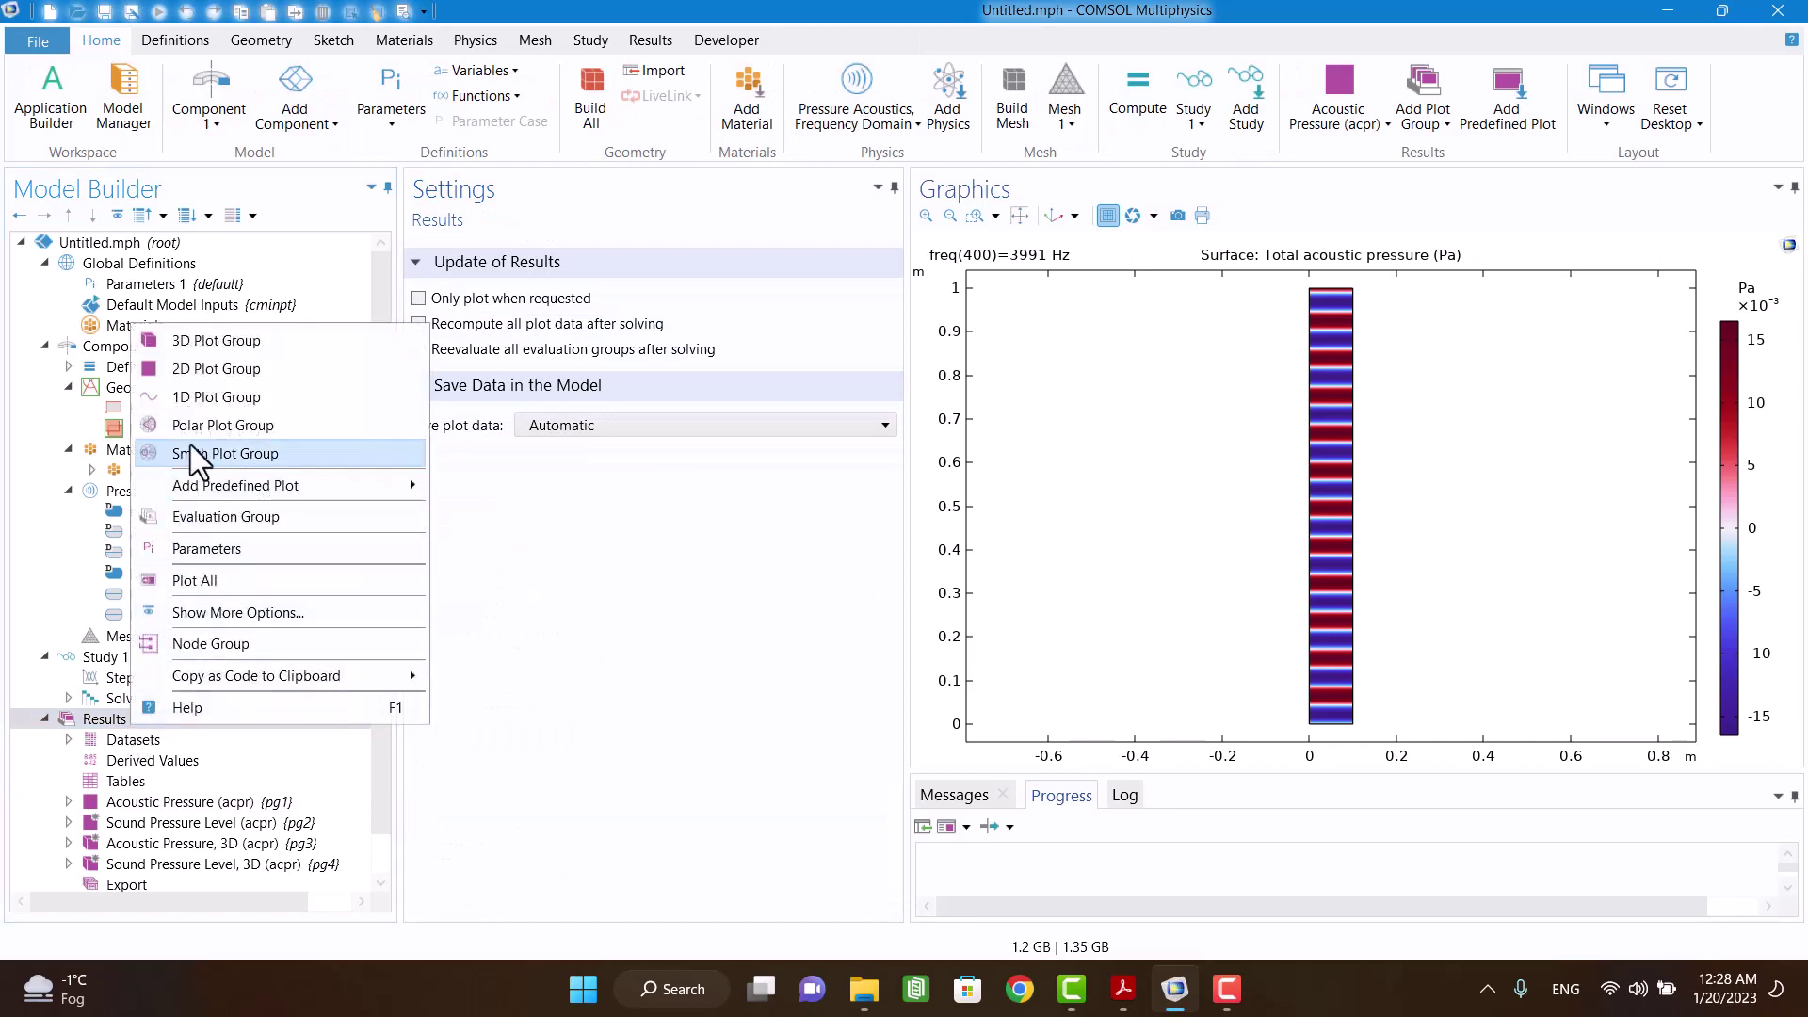
{"action": "left_click", "coordinate": [200, 404]}
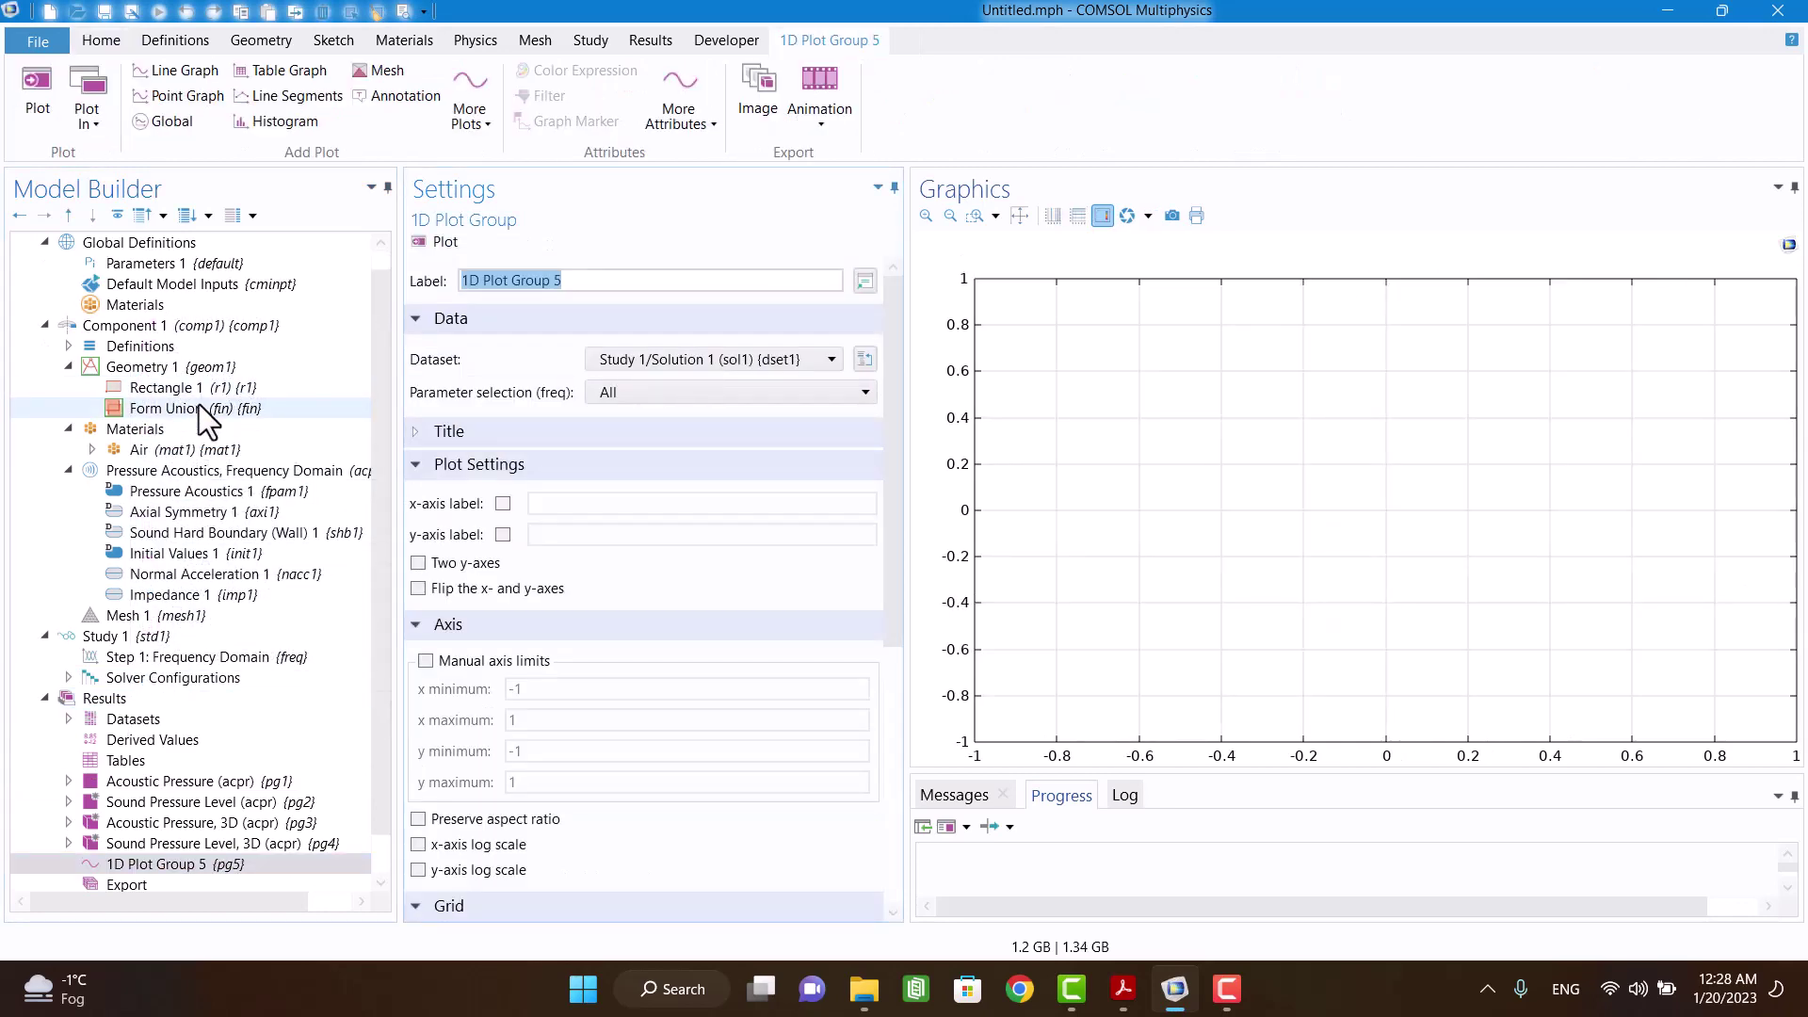
{"action": "right_click", "coordinate": [164, 867]}
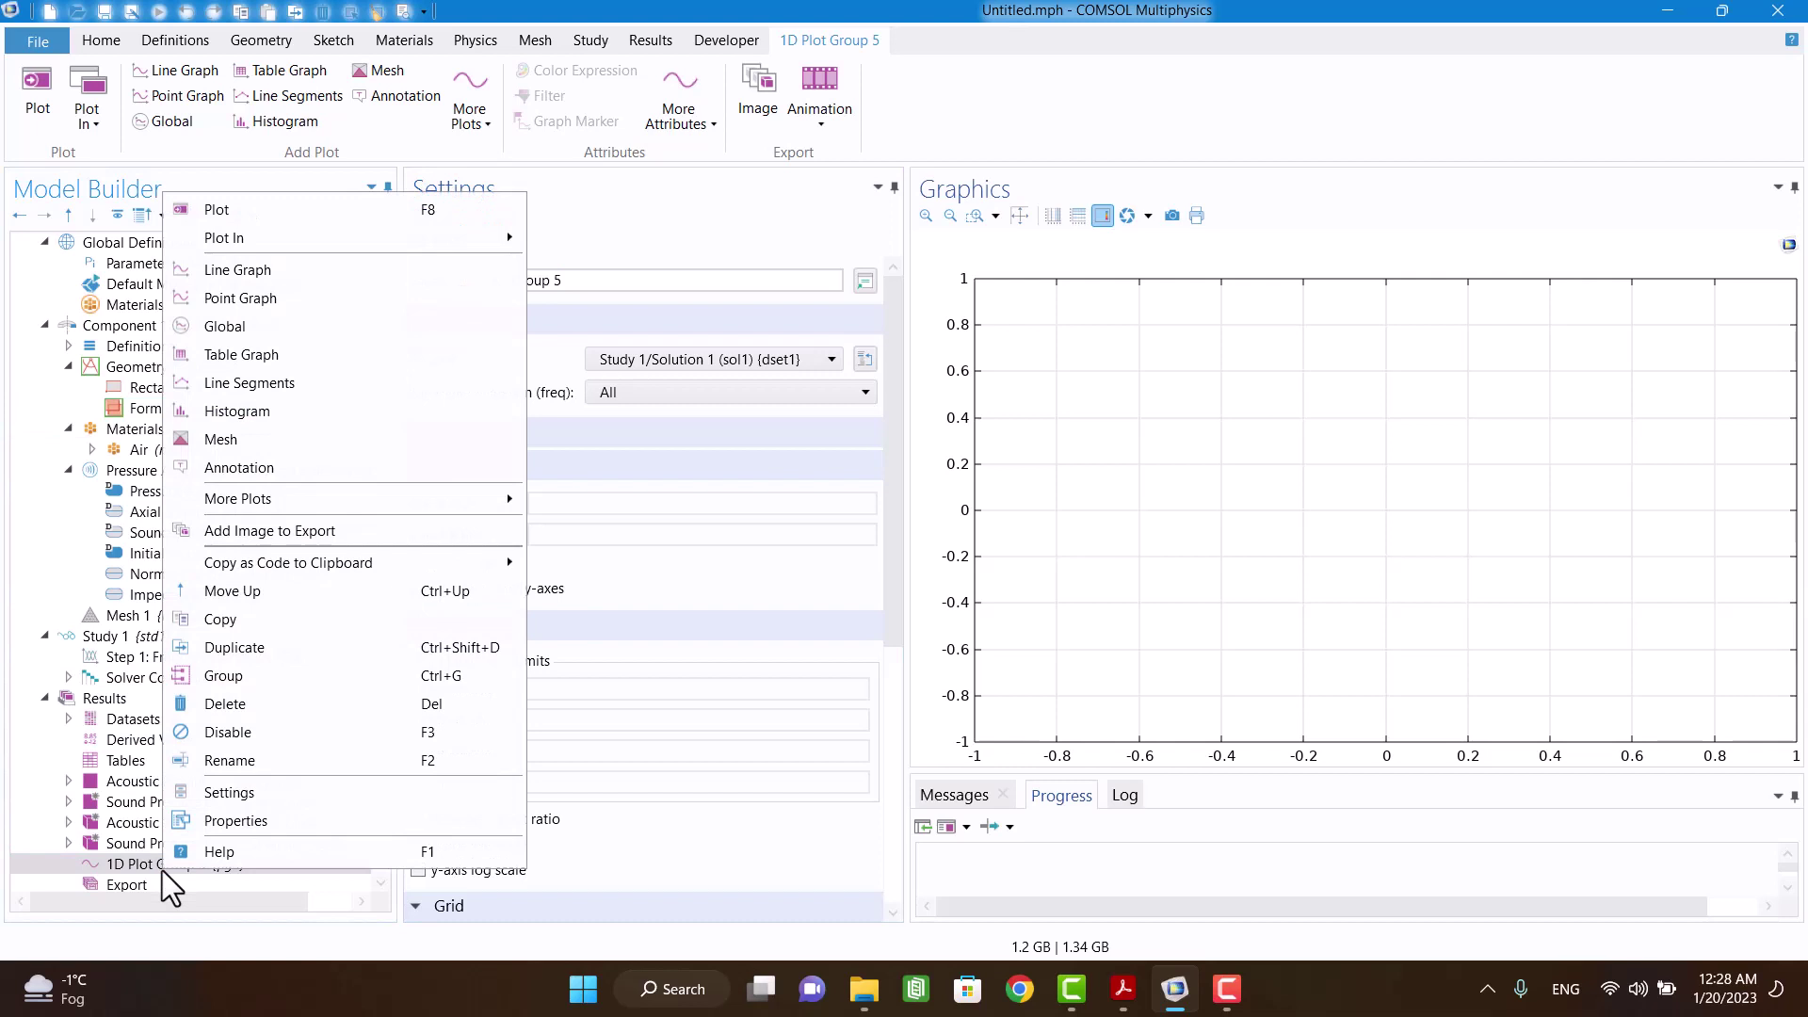
{"action": "key", "text": "Escape"}
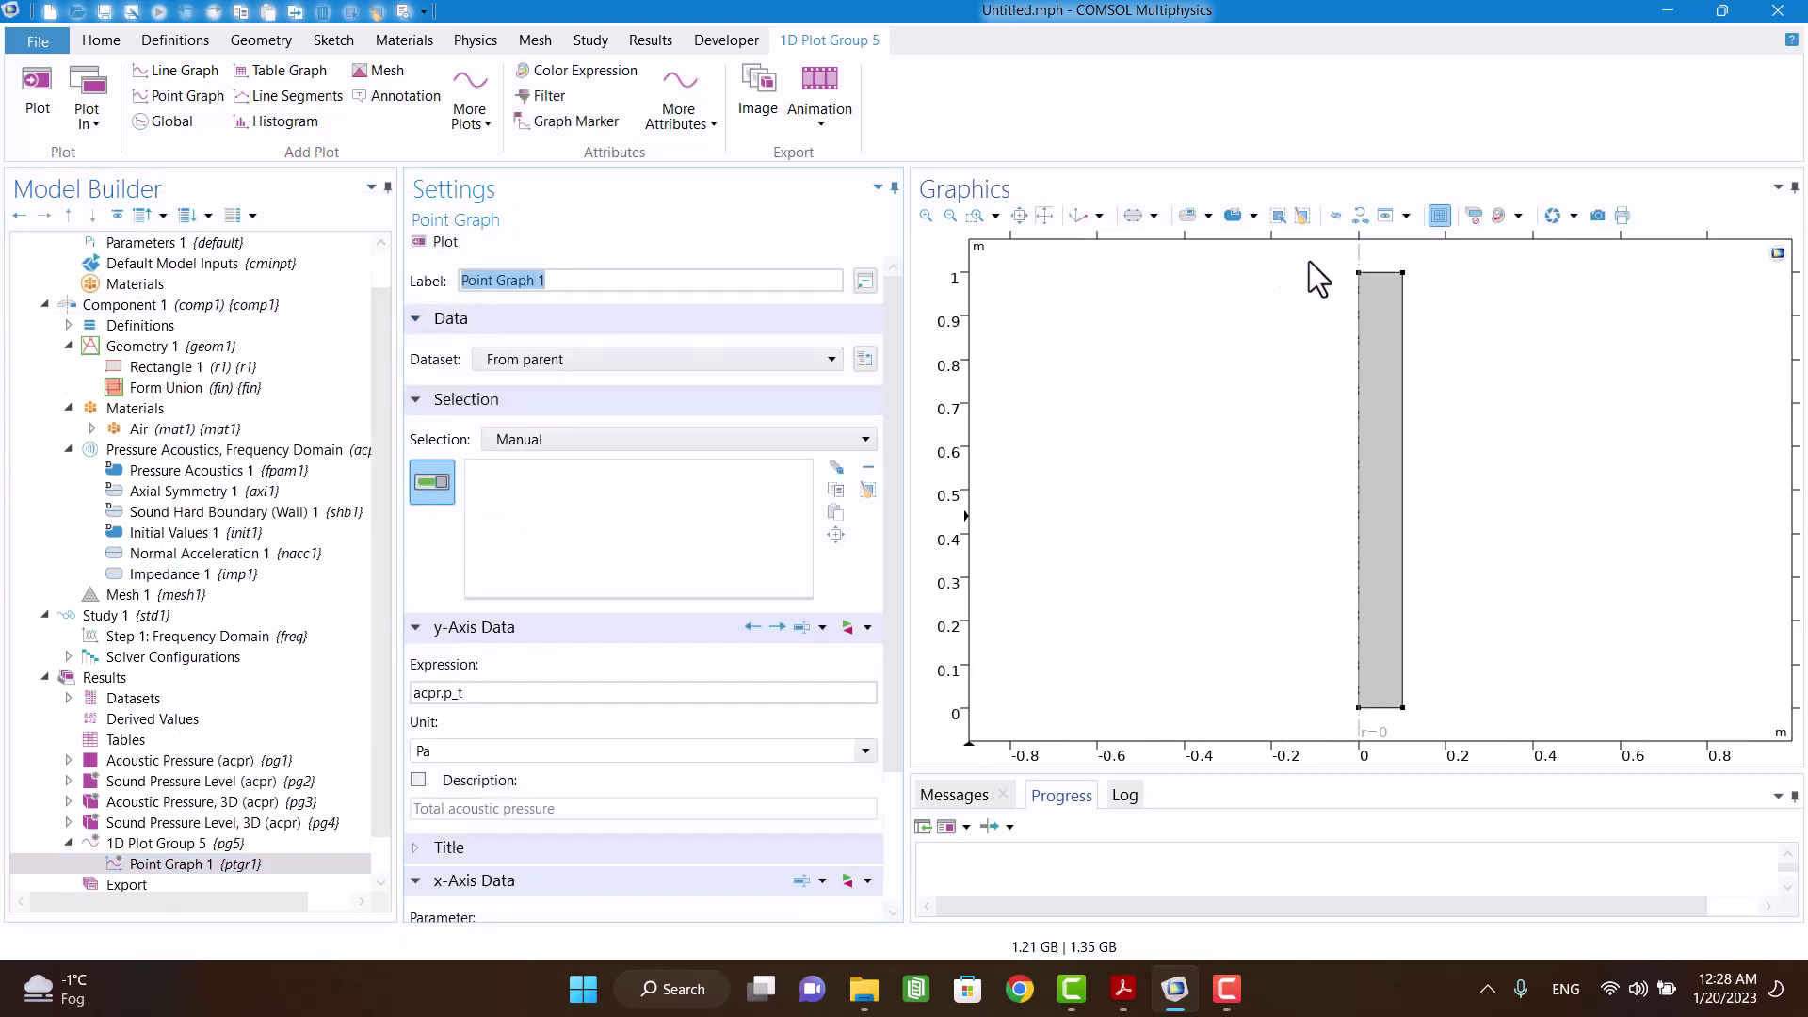
{"action": "left_click", "coordinate": [1358, 283]}
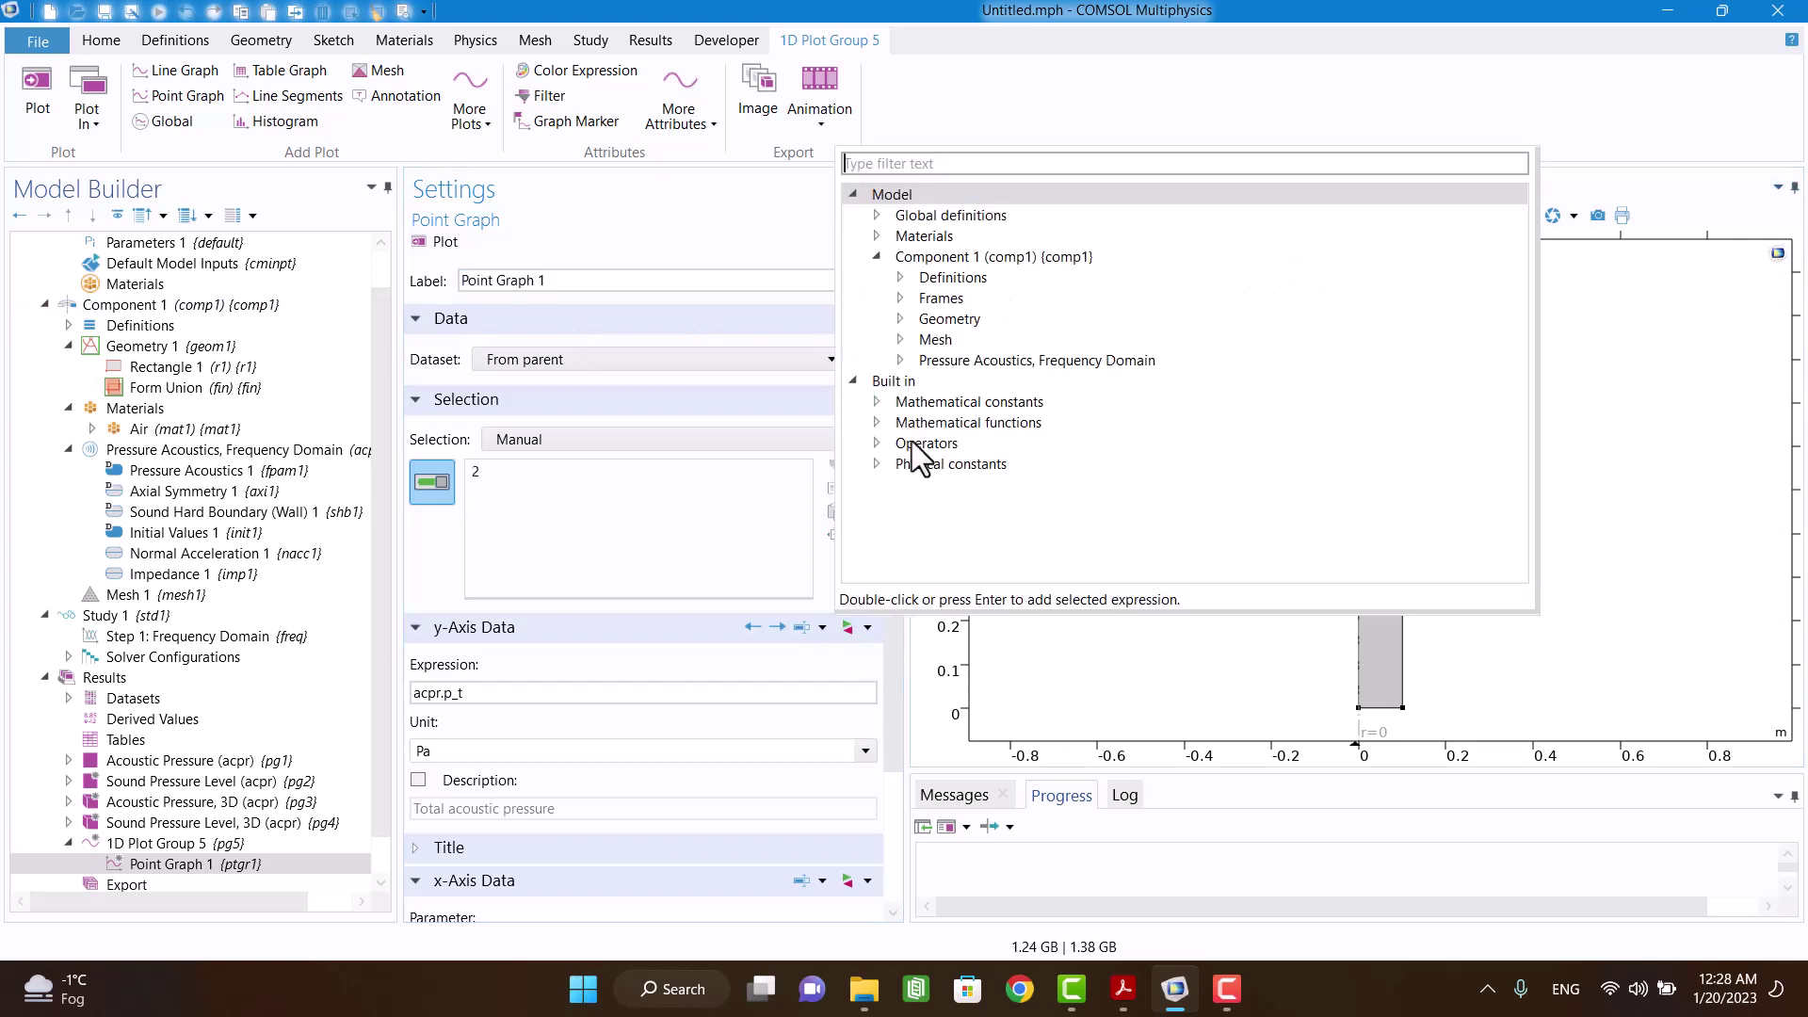
{"action": "type", "text": "impe"}
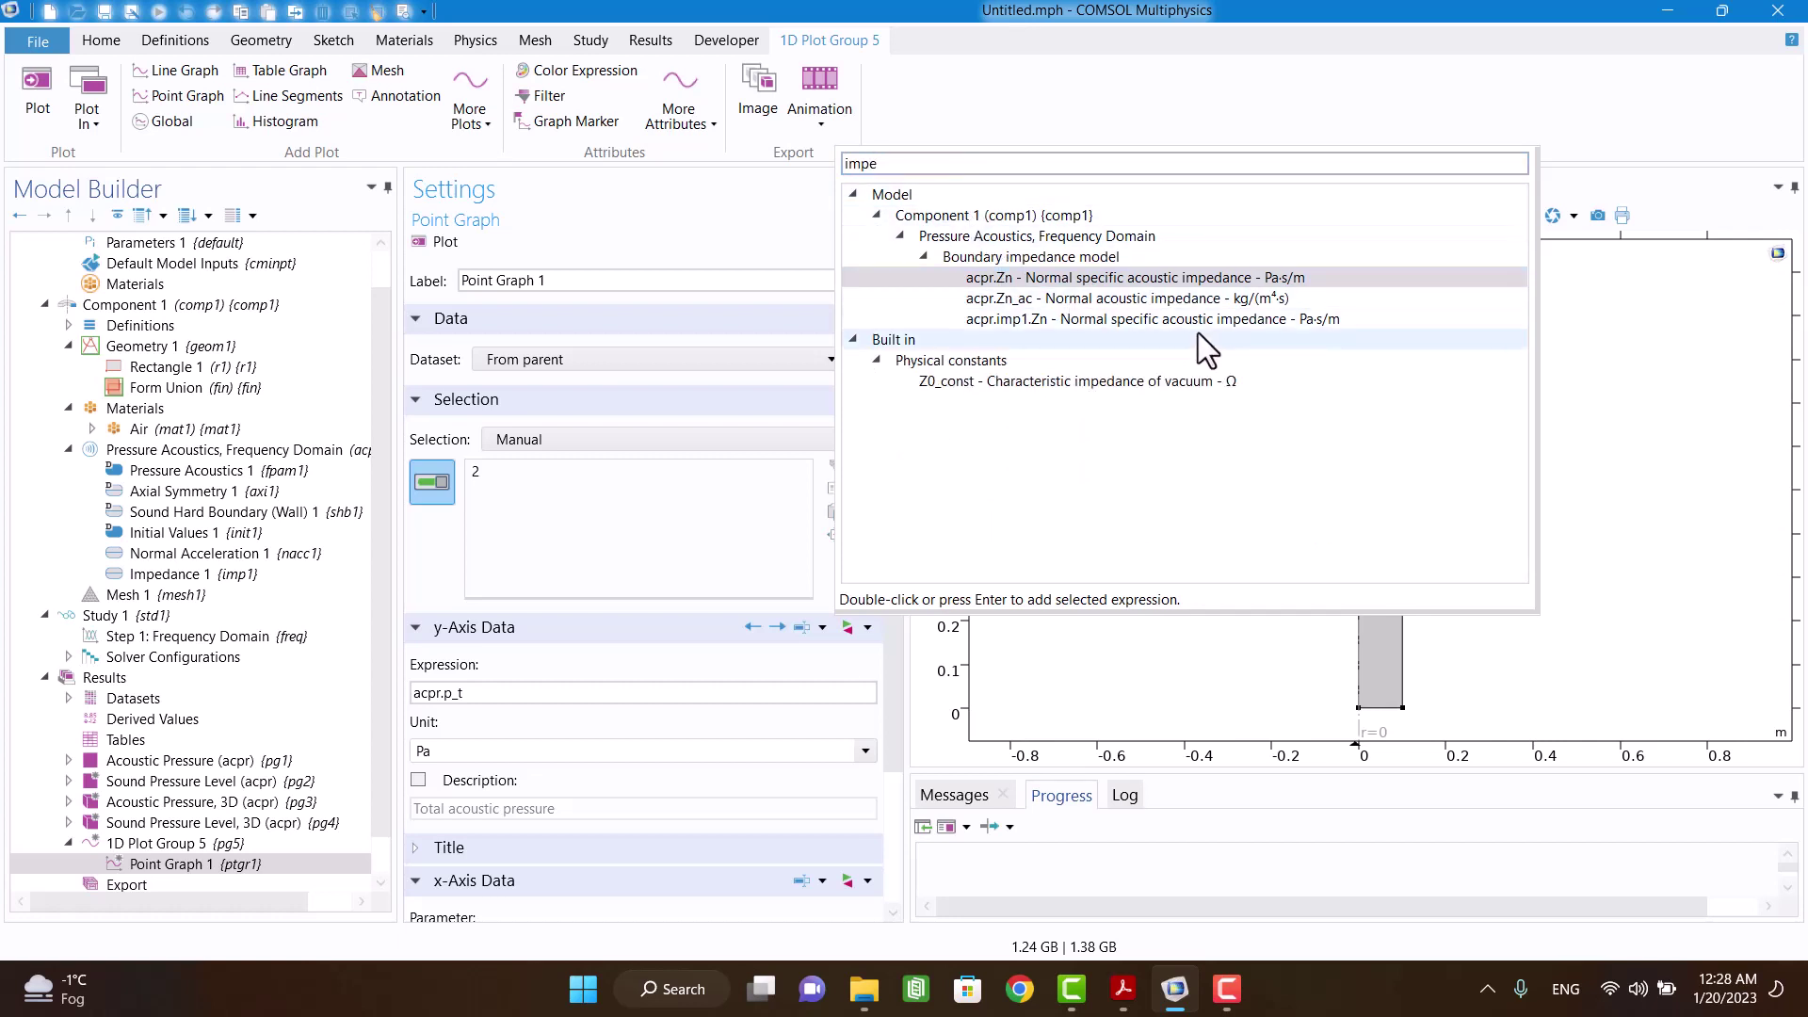
{"action": "left_click", "coordinate": [1247, 320]}
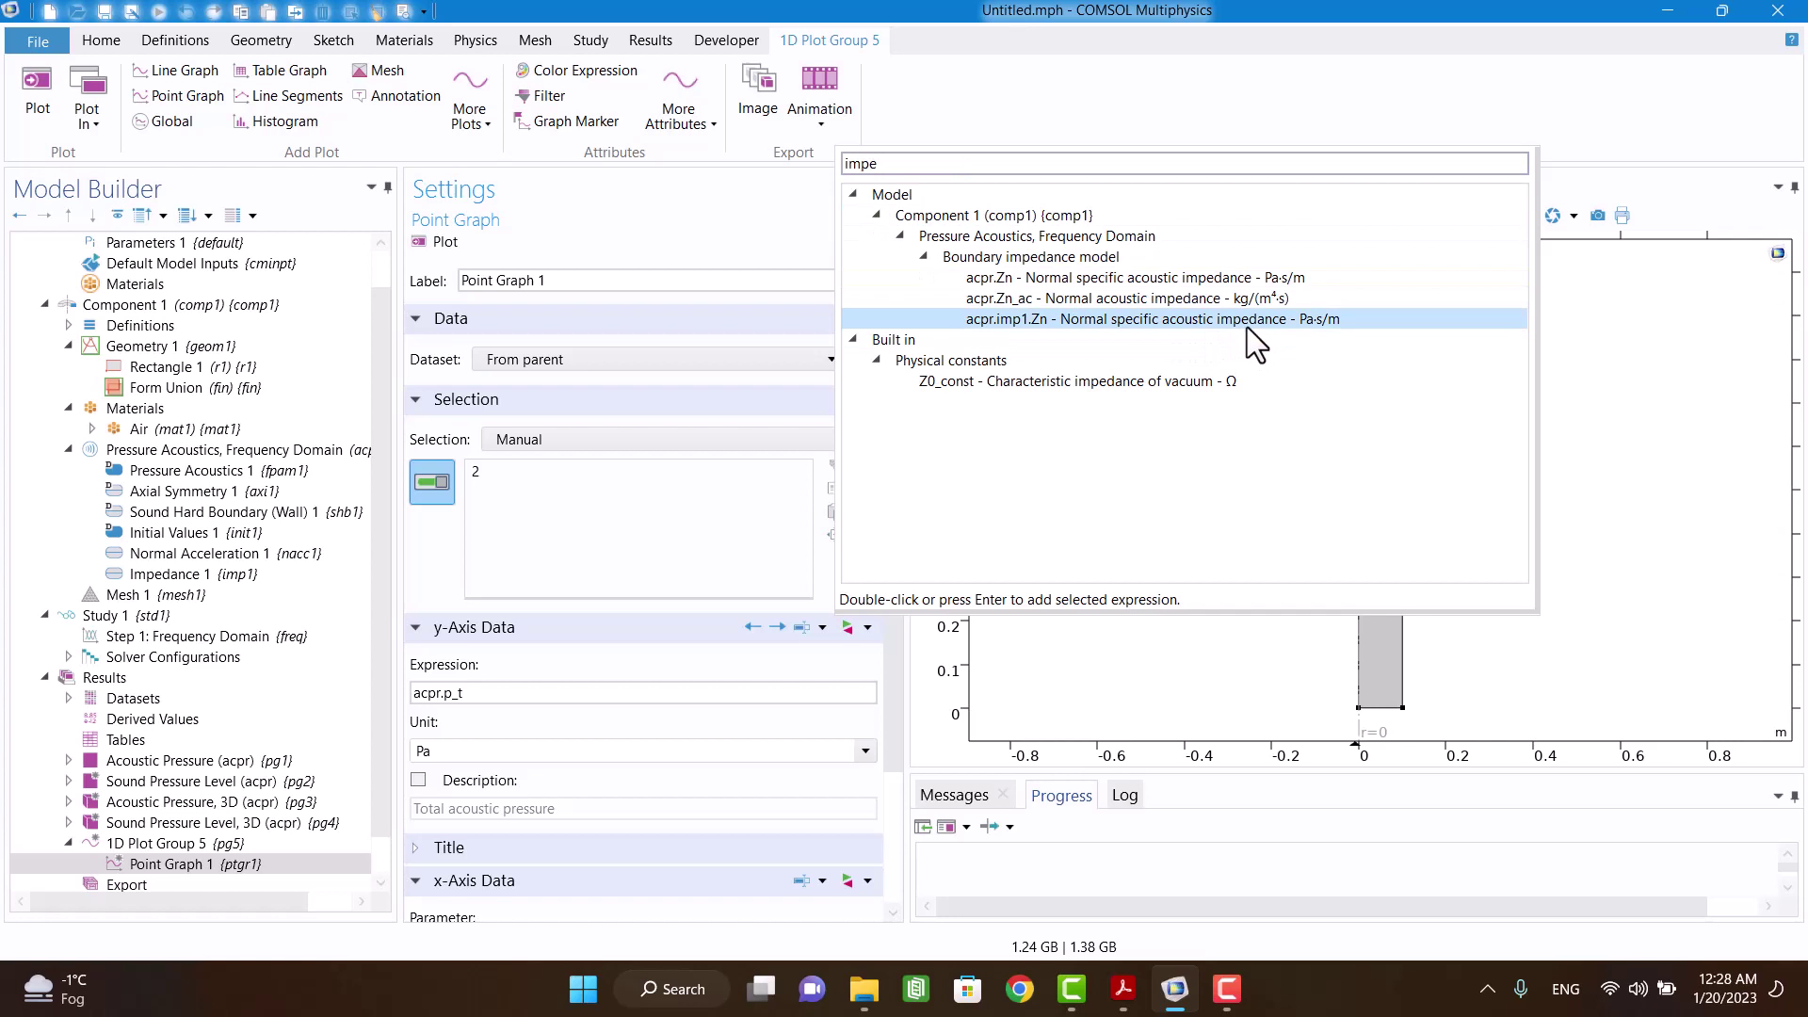
{"action": "double_click", "coordinate": [1247, 320]}
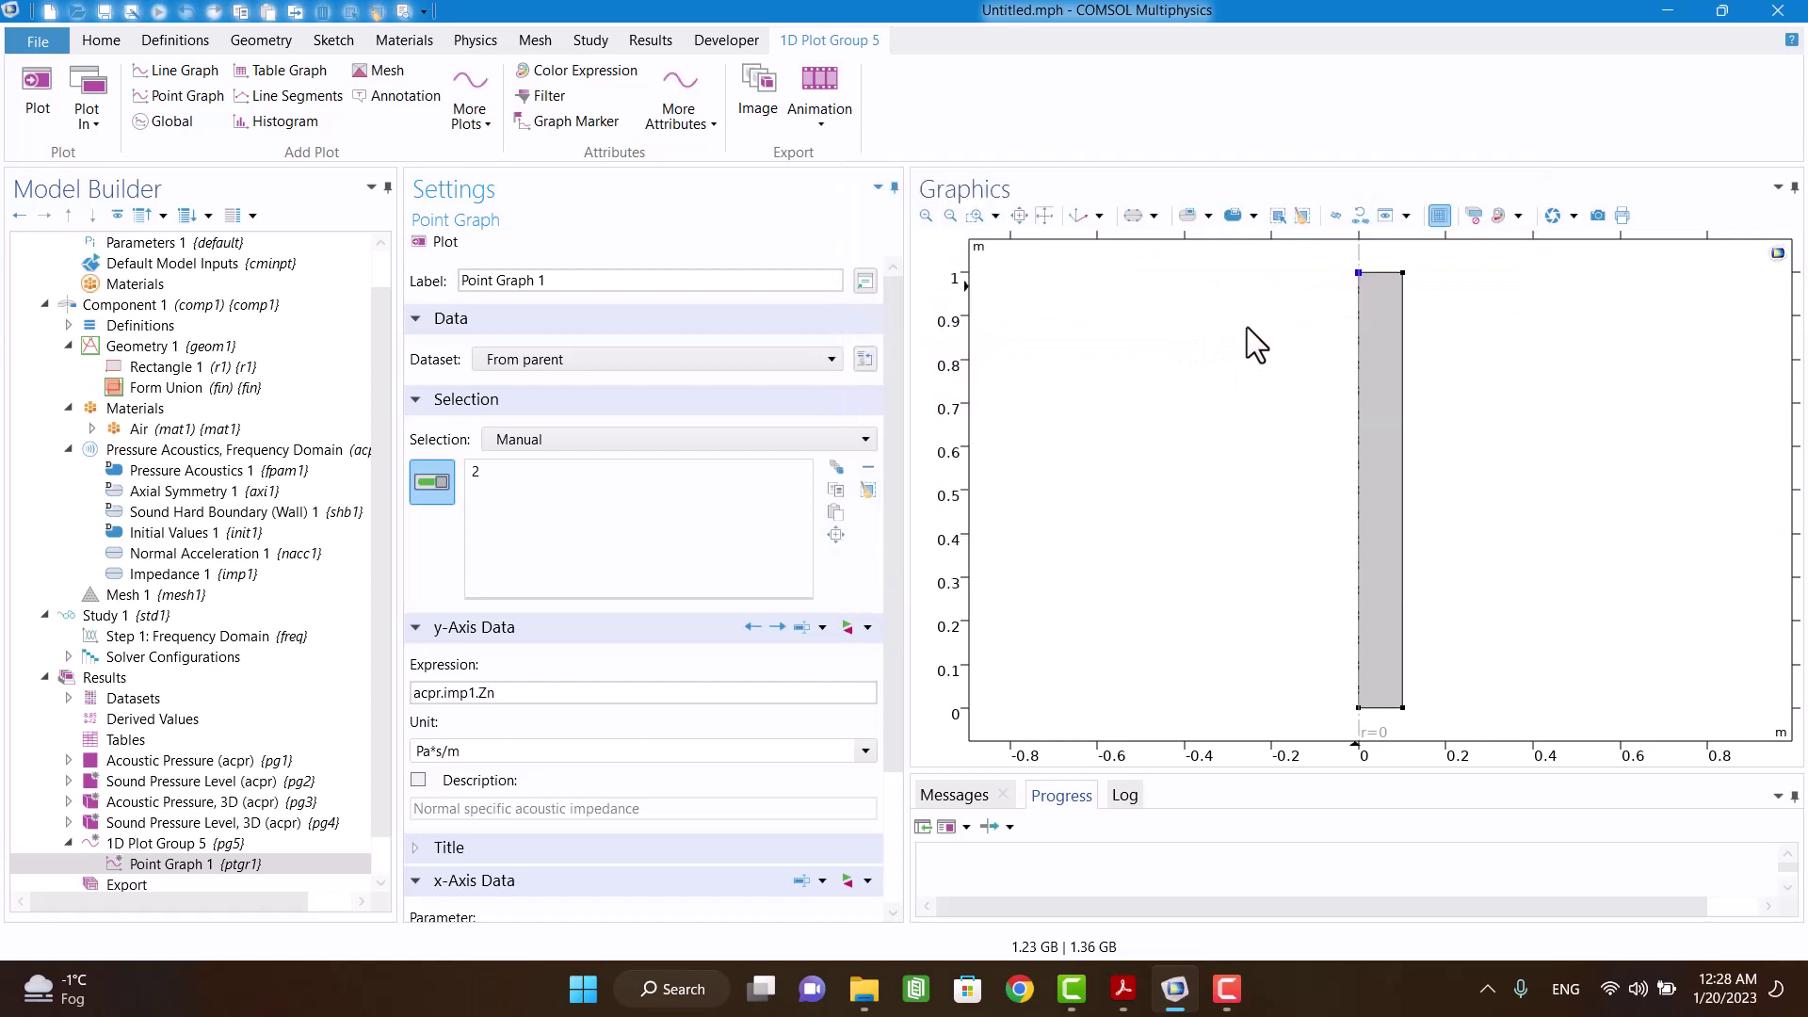
Step: Plot the impedance, then change the y-axis expression to real(acpr.imp1.Zn) and replot
{"action": "left_click", "coordinate": [424, 249]}
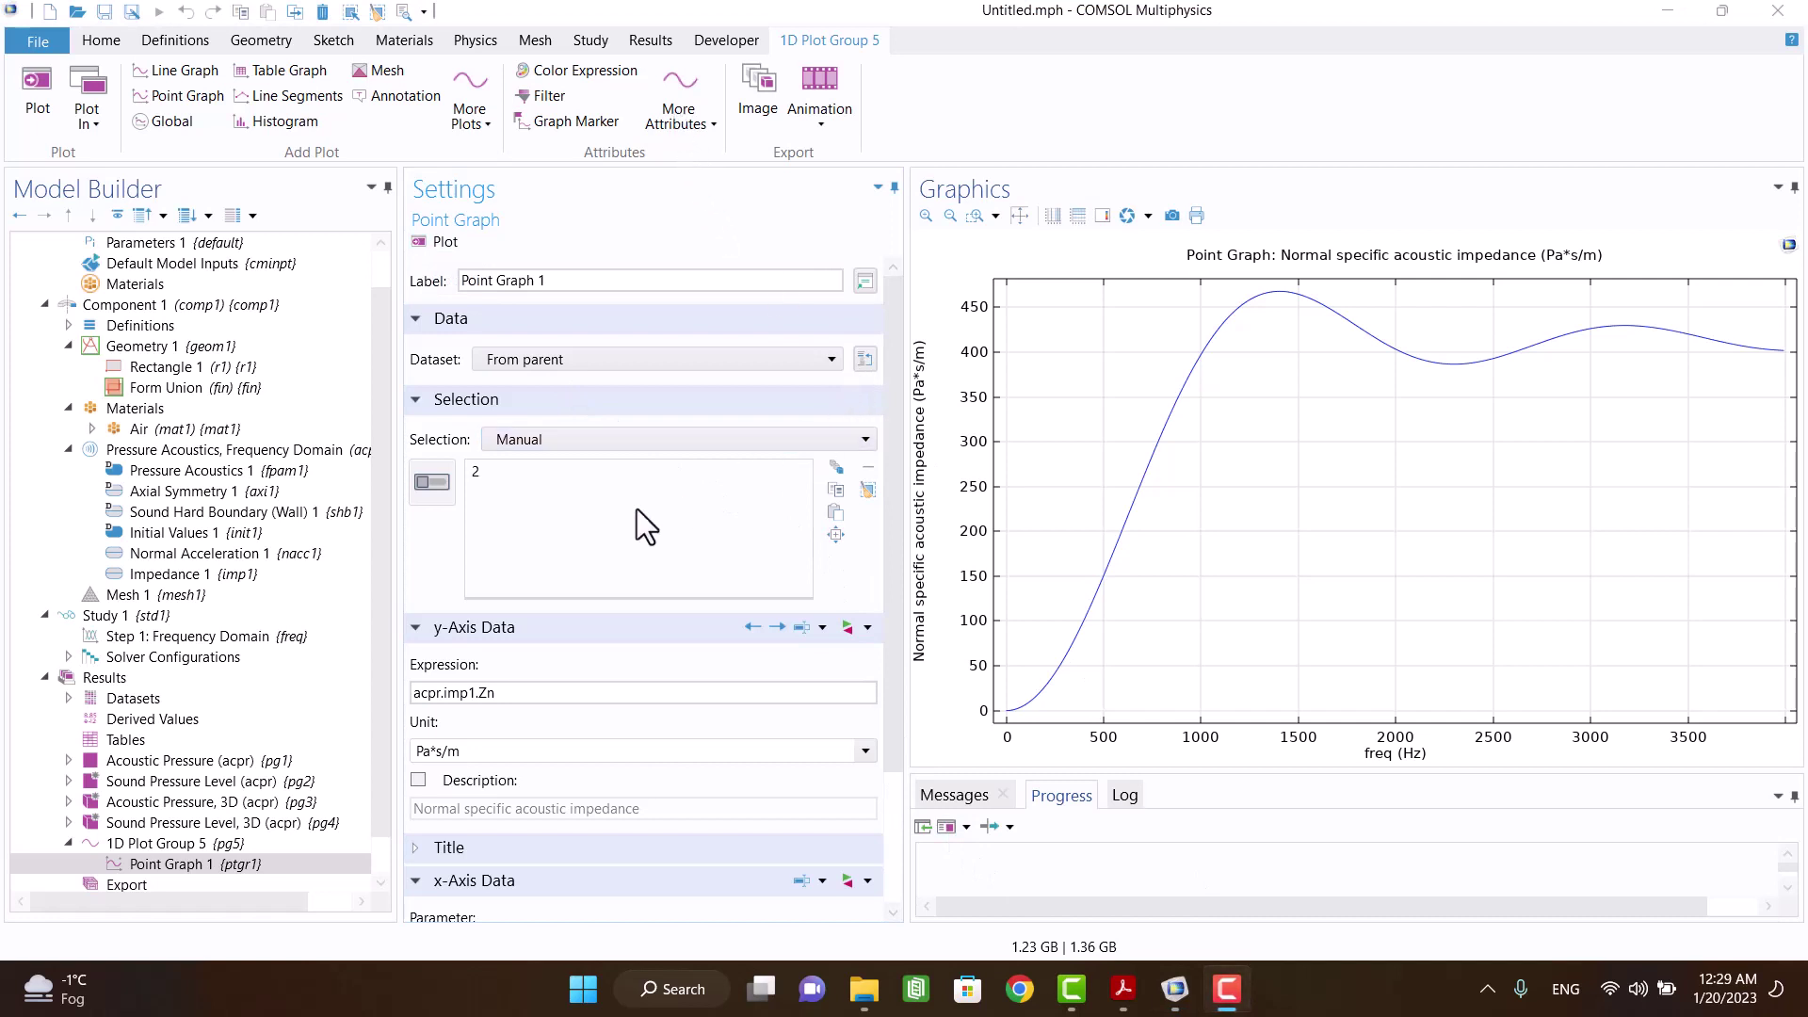
{"action": "left_click", "coordinate": [420, 699]}
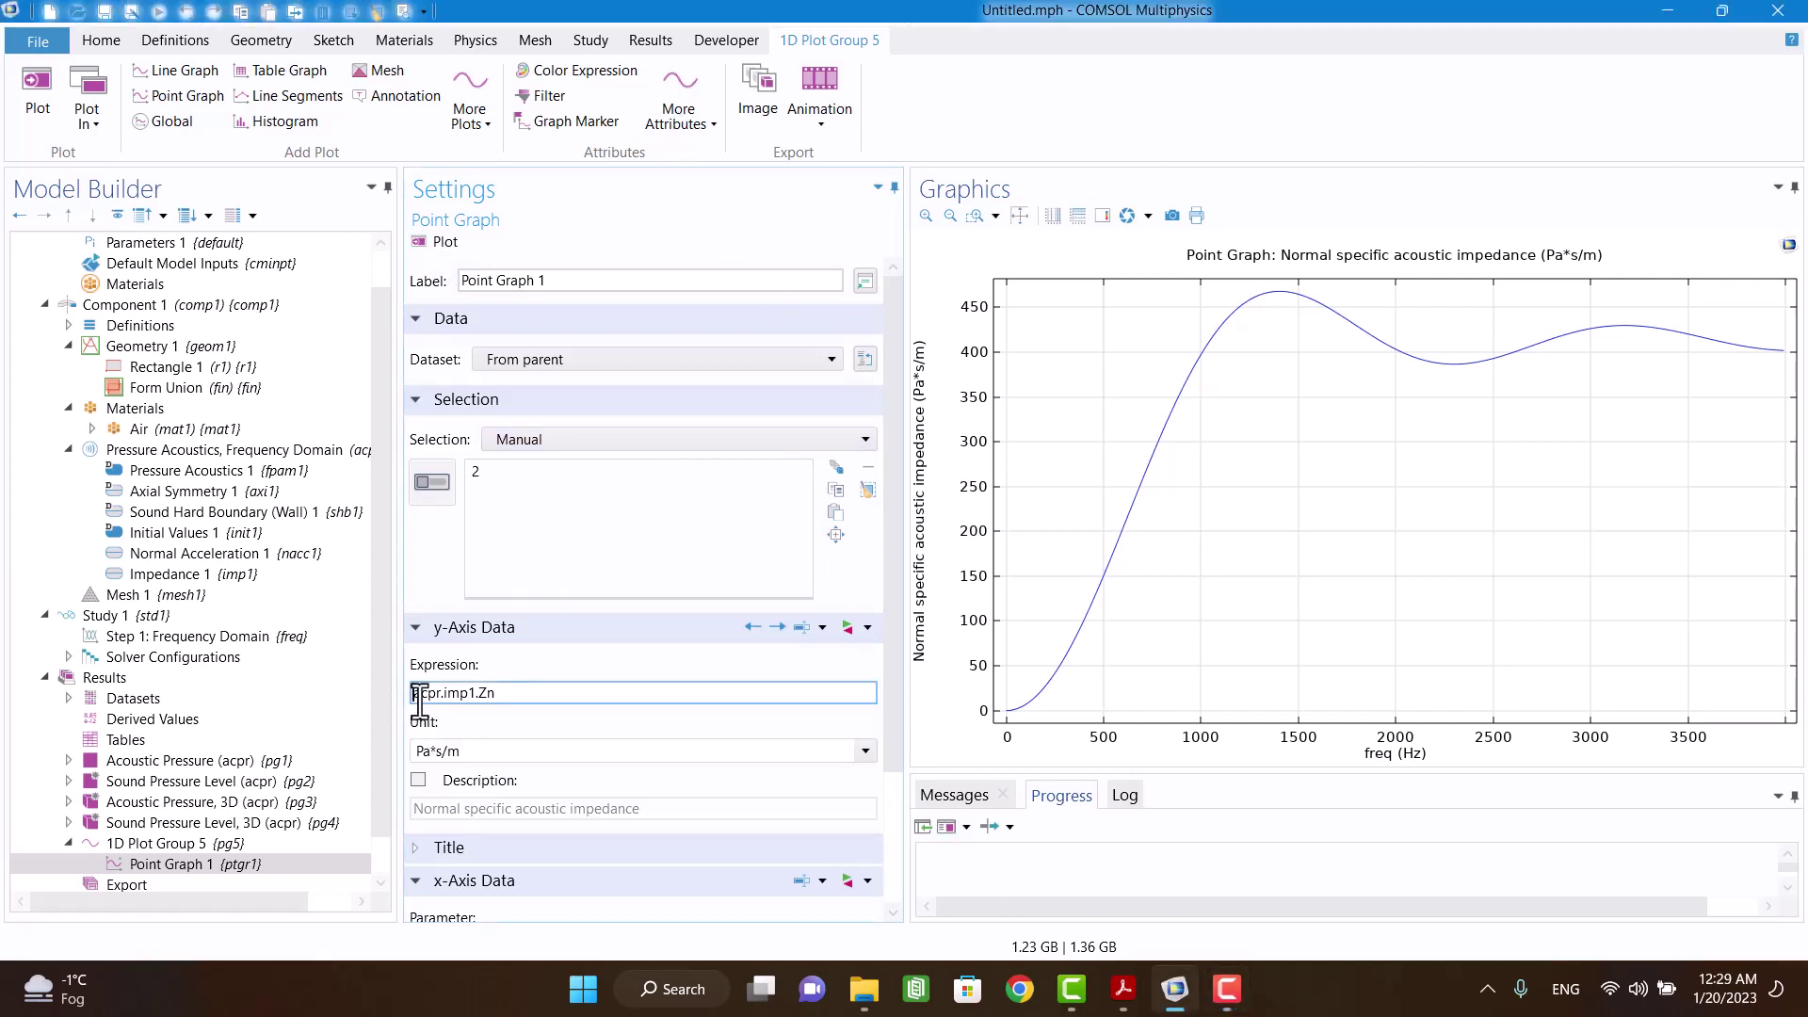
{"action": "type", "text": "("}
{"action": "type", "text": "real"}
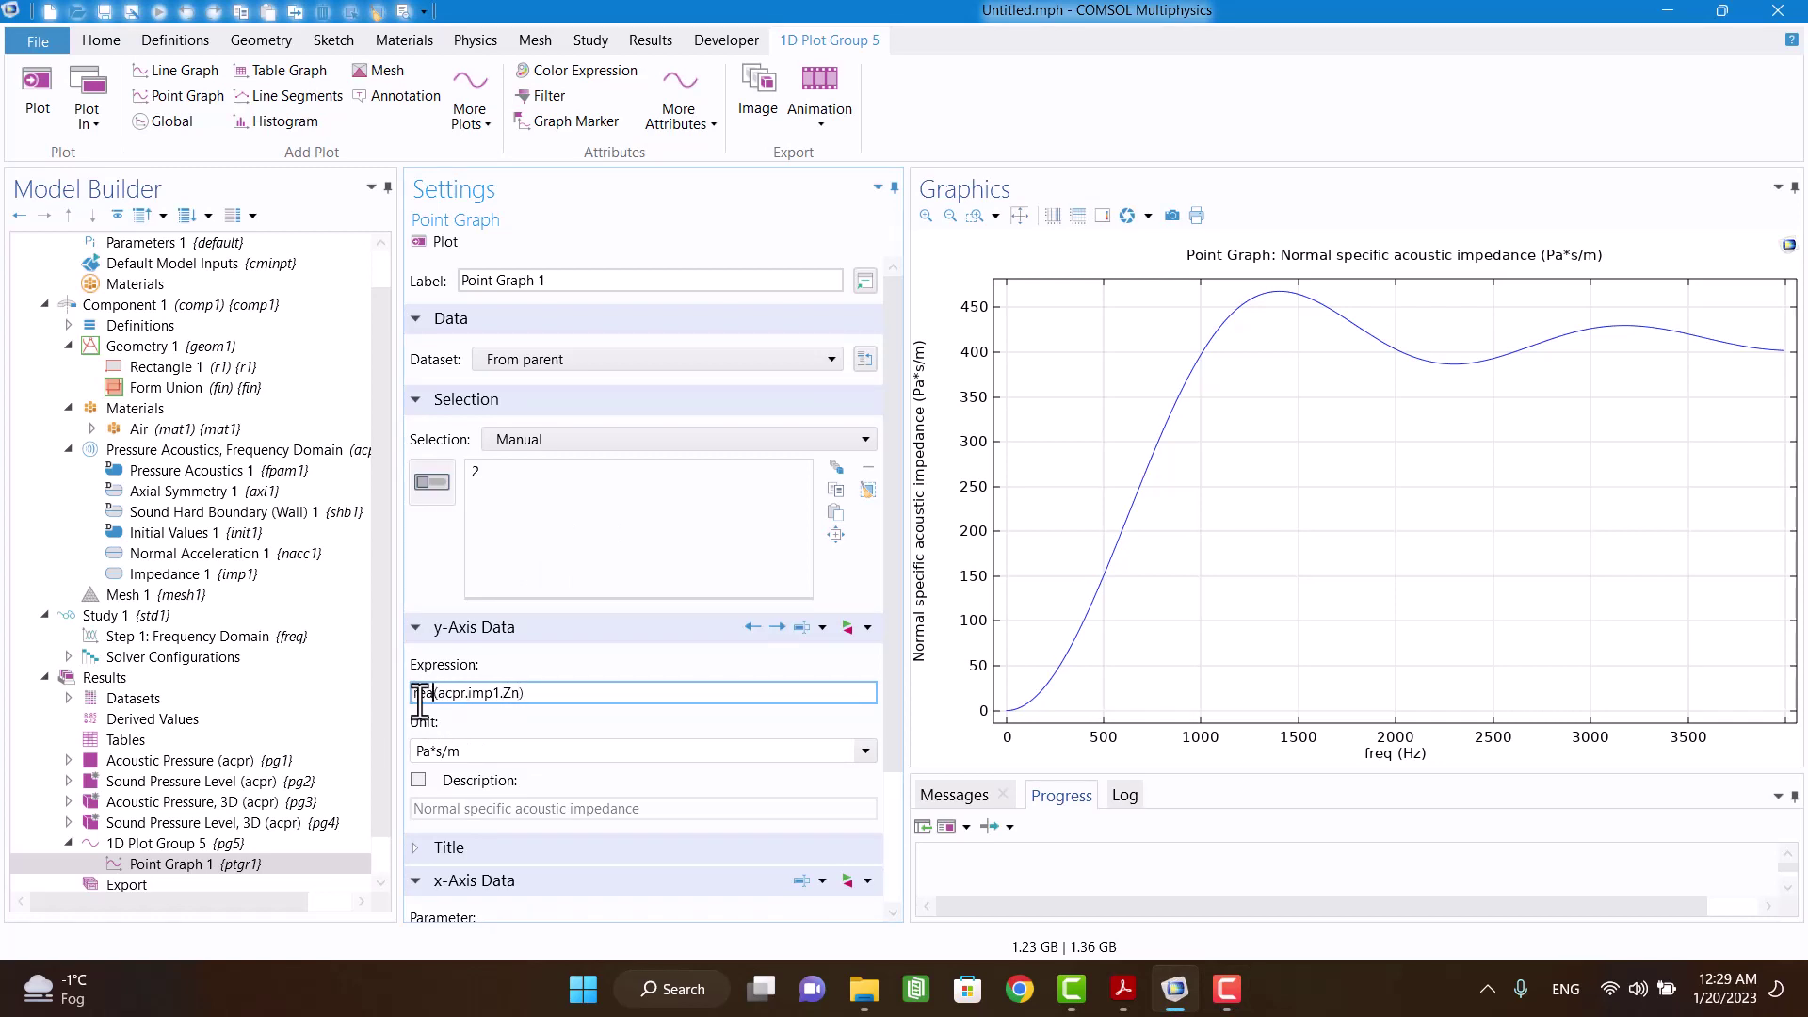
{"action": "left_click", "coordinate": [432, 247]}
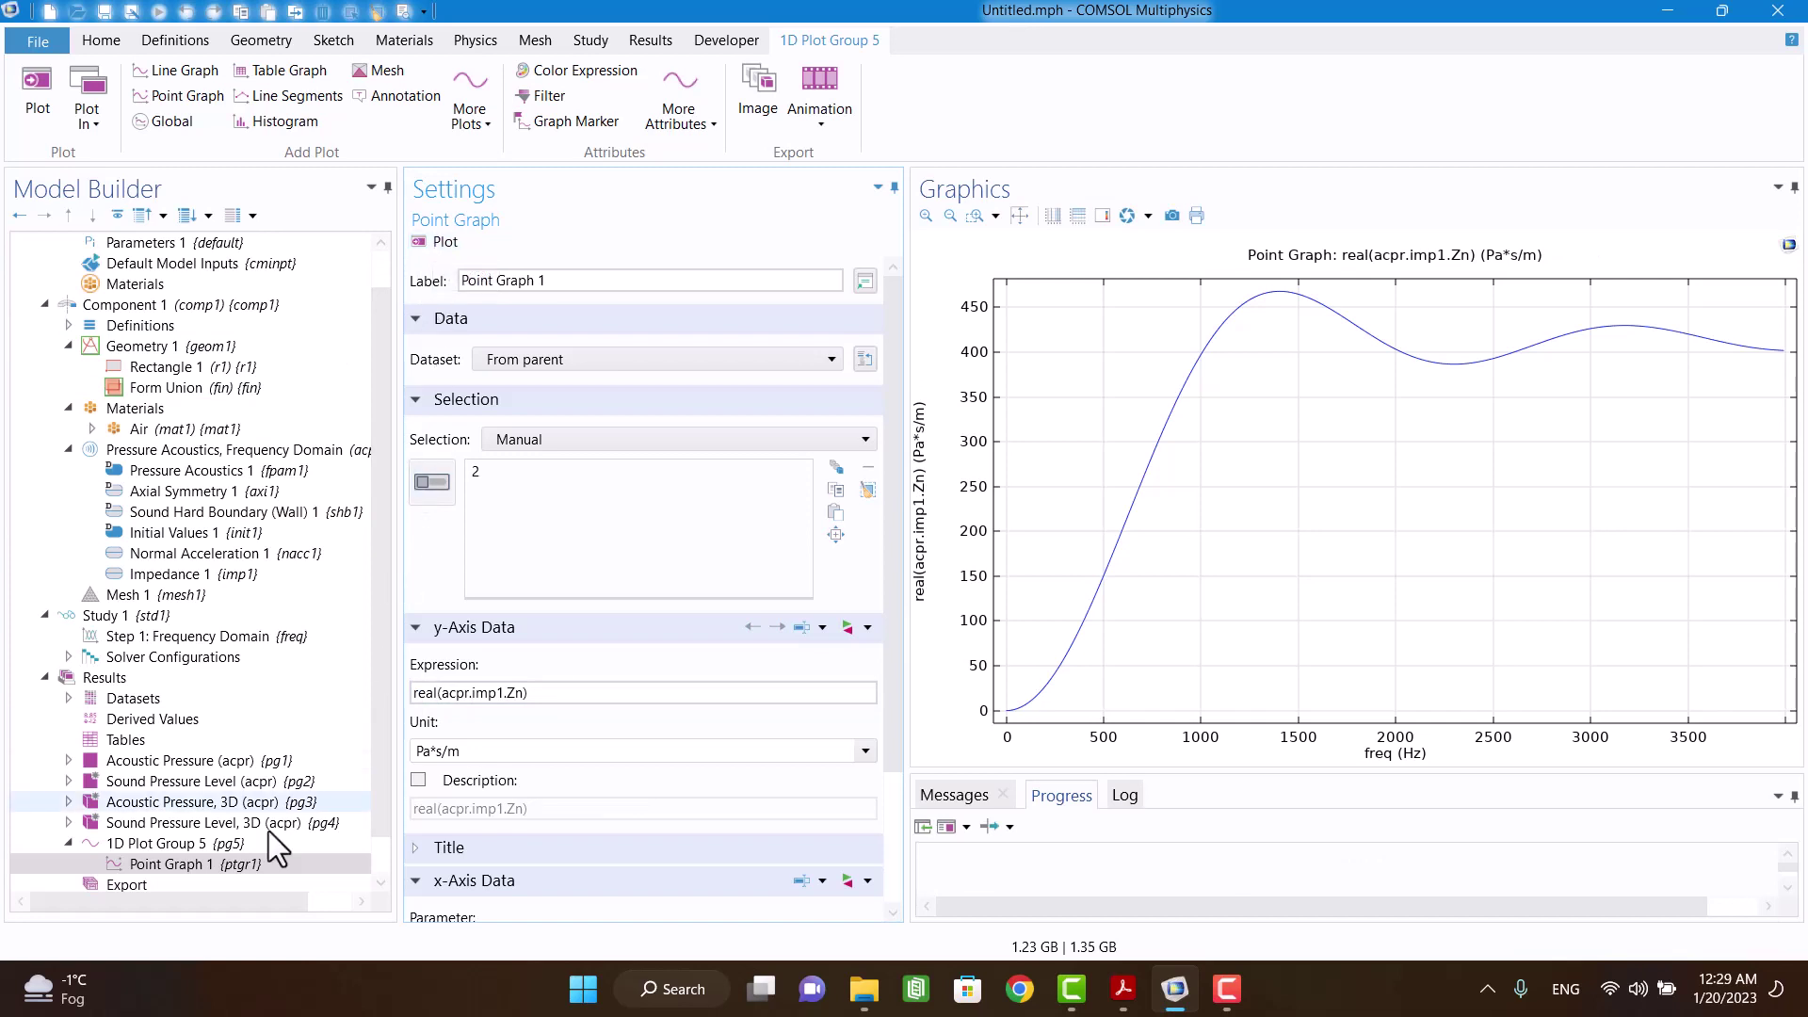
{"action": "right_click", "coordinate": [188, 870]}
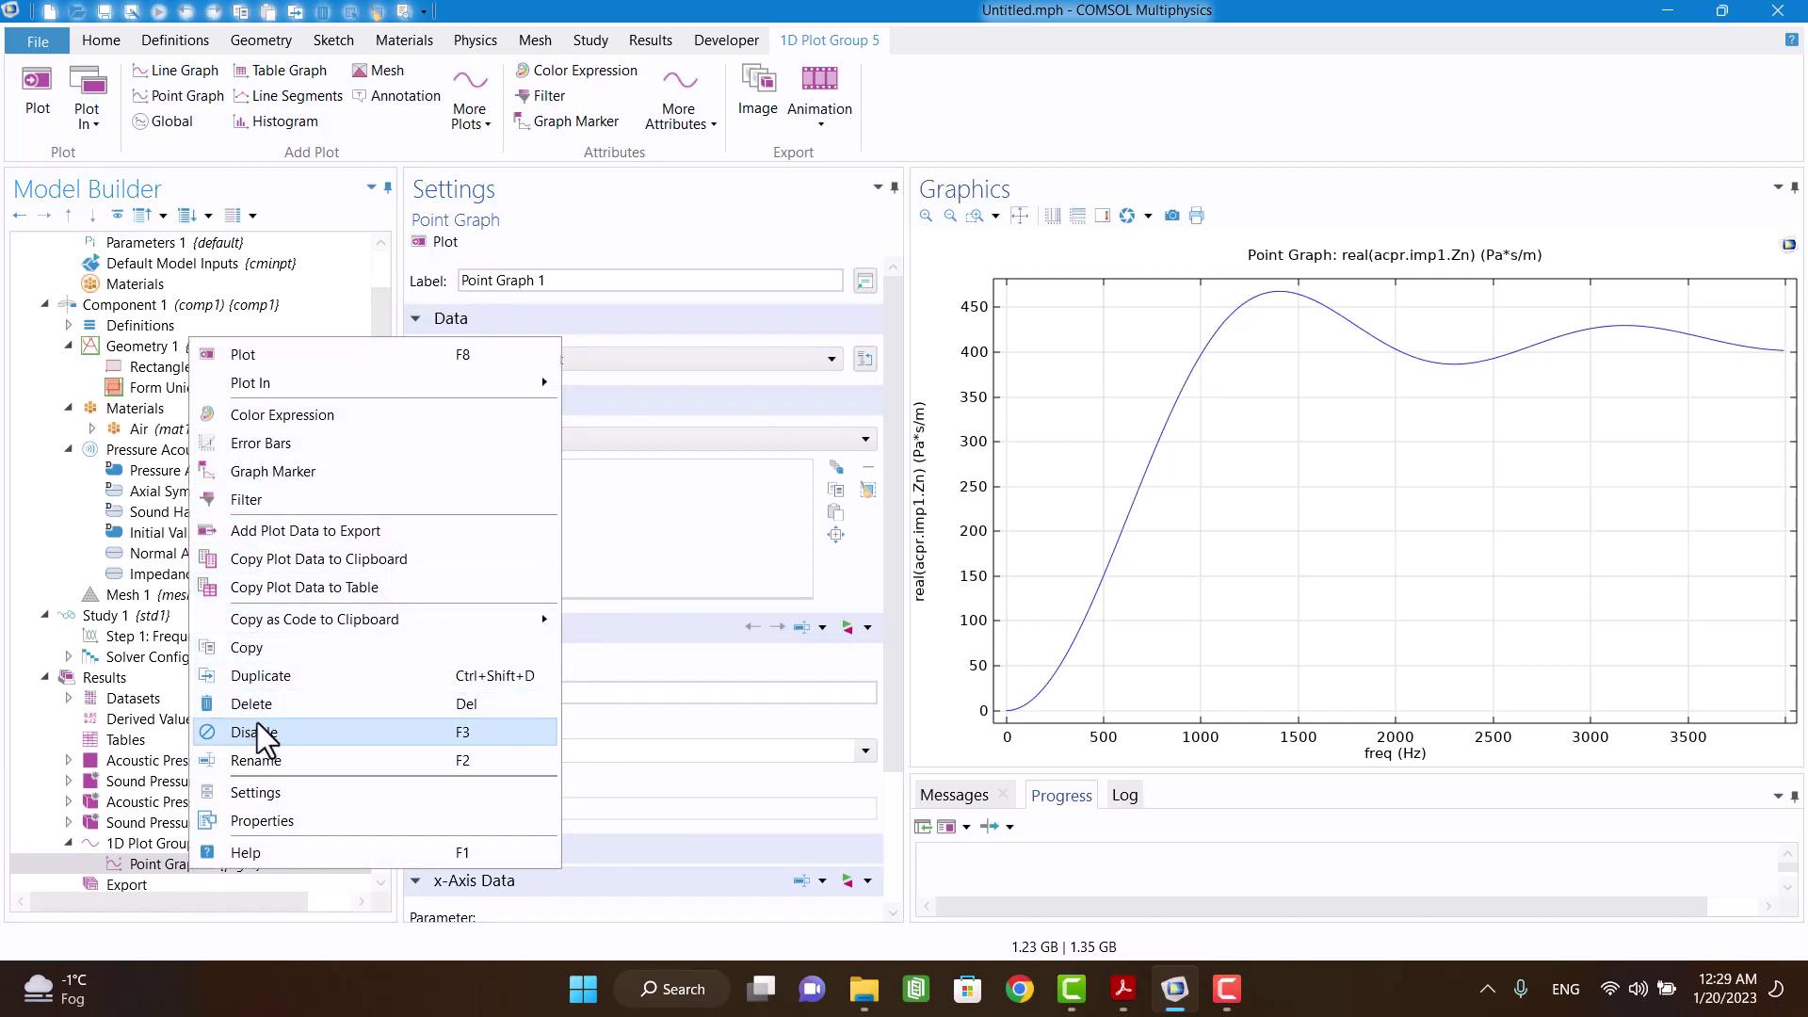
Step: Duplicate Point Graph 1 with expression imag(acpr.imp1.Zn), plot it, and bring up the textbook PDF
{"action": "left_click", "coordinate": [263, 675]}
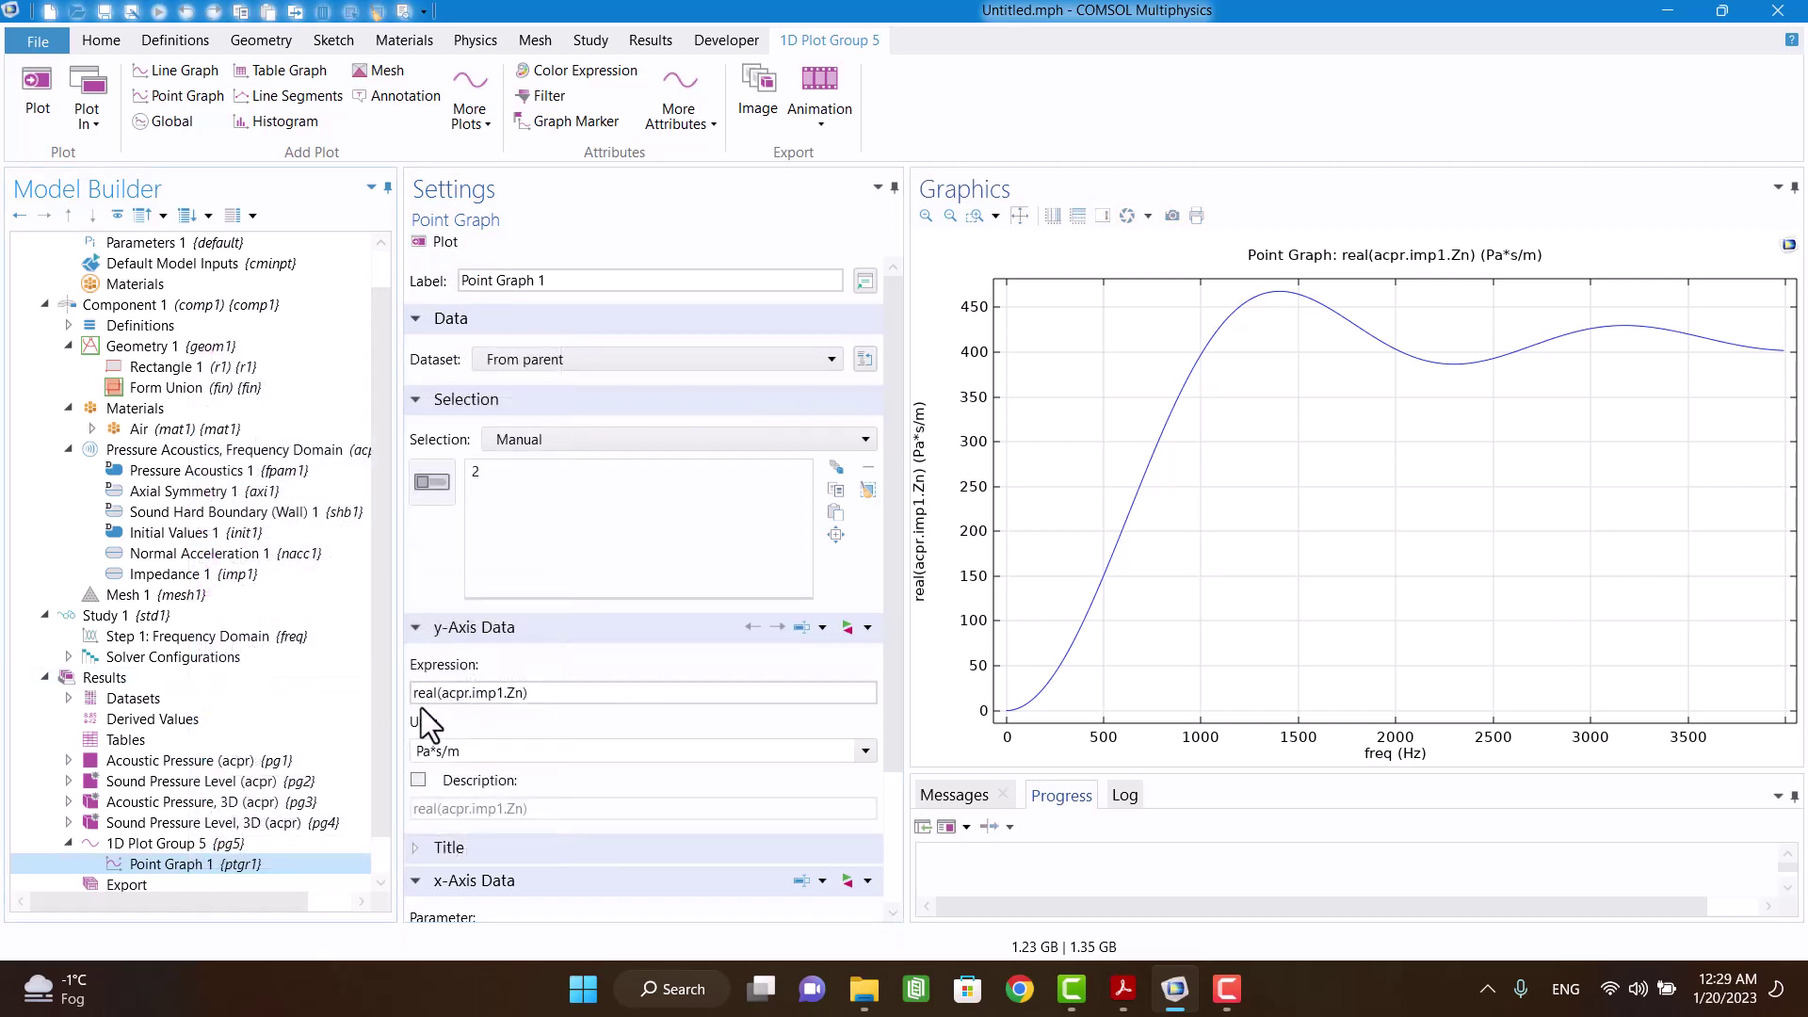
{"action": "double_click", "coordinate": [427, 694]}
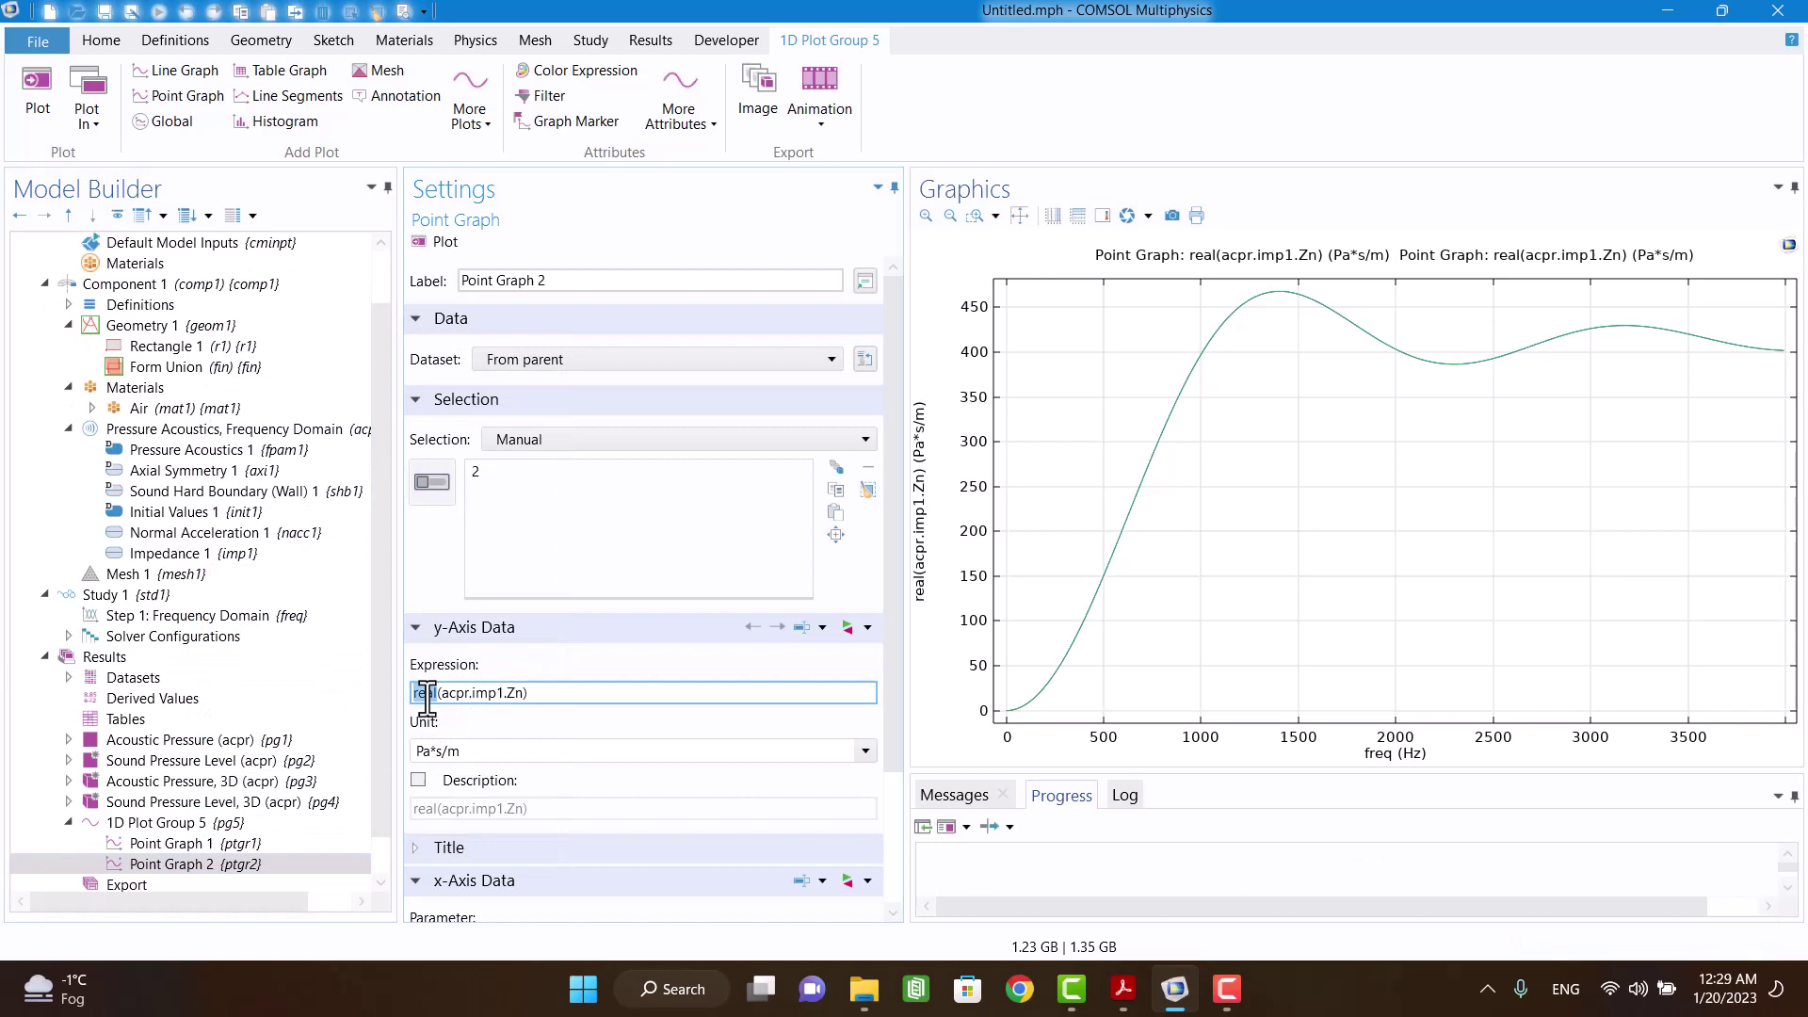
{"action": "type", "text": "imag"}
{"action": "left_click", "coordinate": [443, 242]}
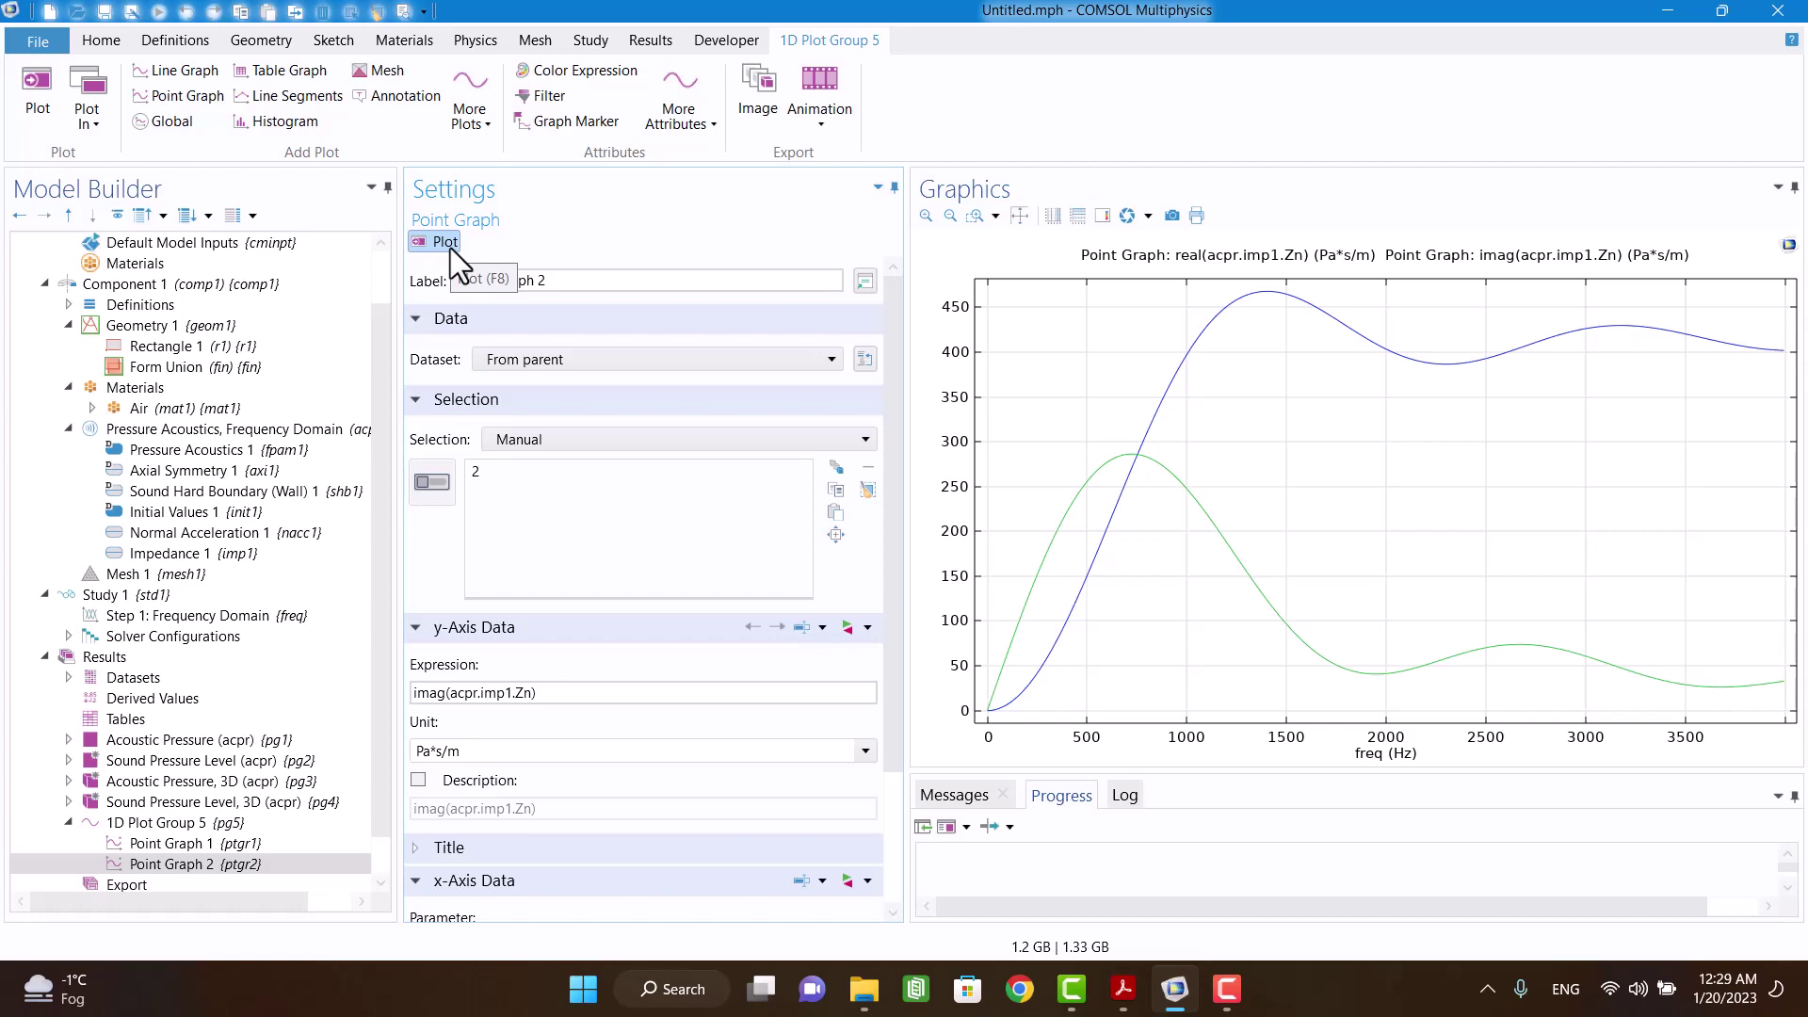
{"action": "left_click", "coordinate": [1118, 1002]}
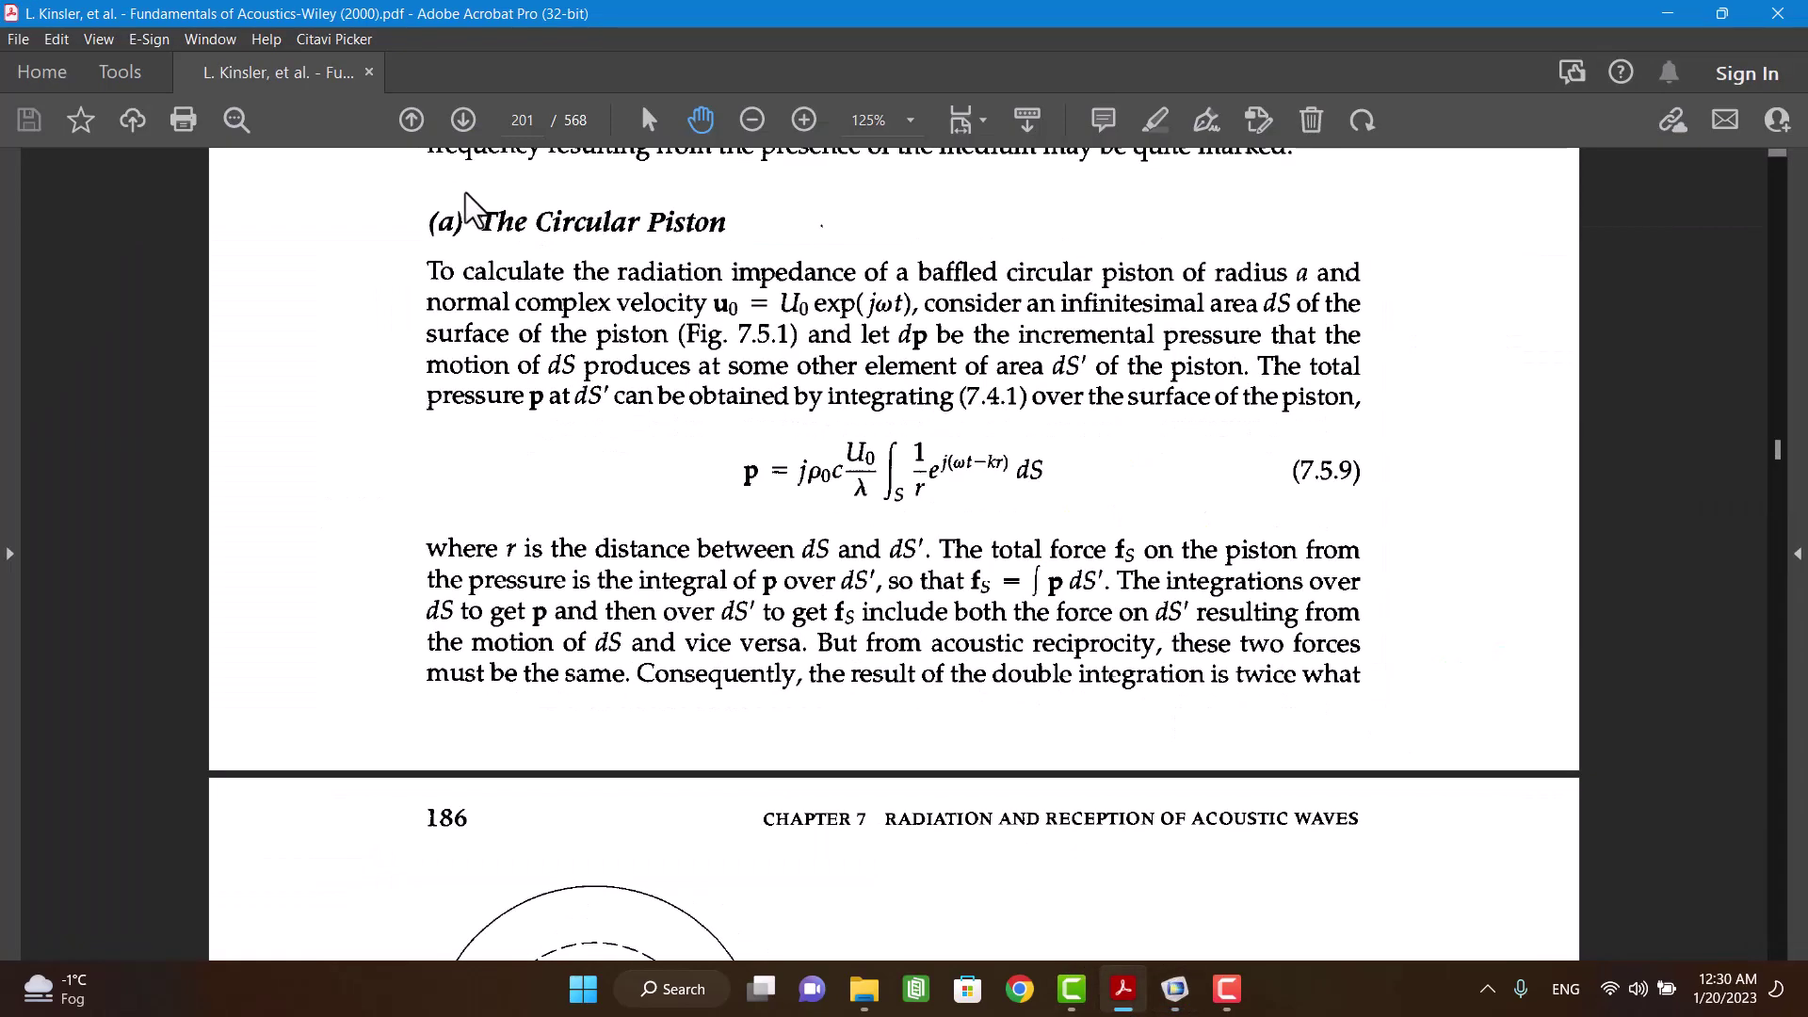
Step: Scroll the PDF to Figure 7.5.2 on page 187 and restore the Acrobat window down
{"action": "scroll", "coordinate": [572, 345], "scroll_direction": "down", "scroll_amount": 10}
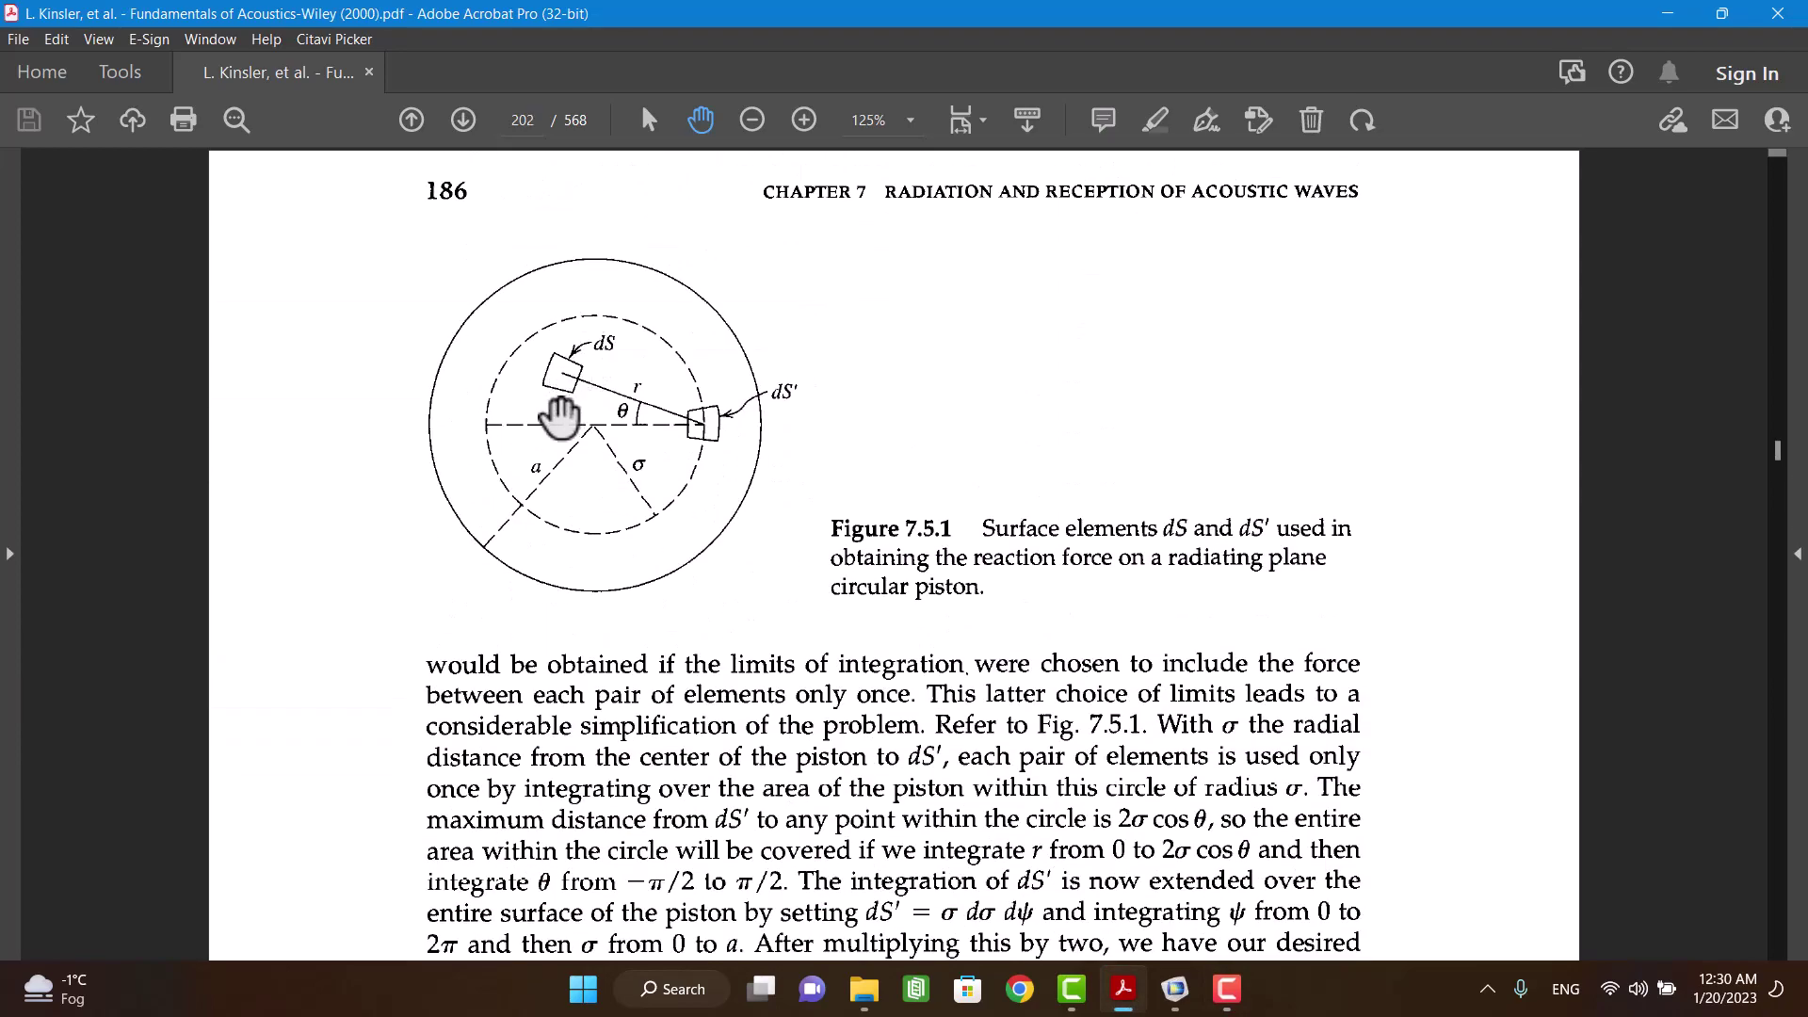
{"action": "scroll", "coordinate": [616, 353], "scroll_direction": "down", "scroll_amount": 20}
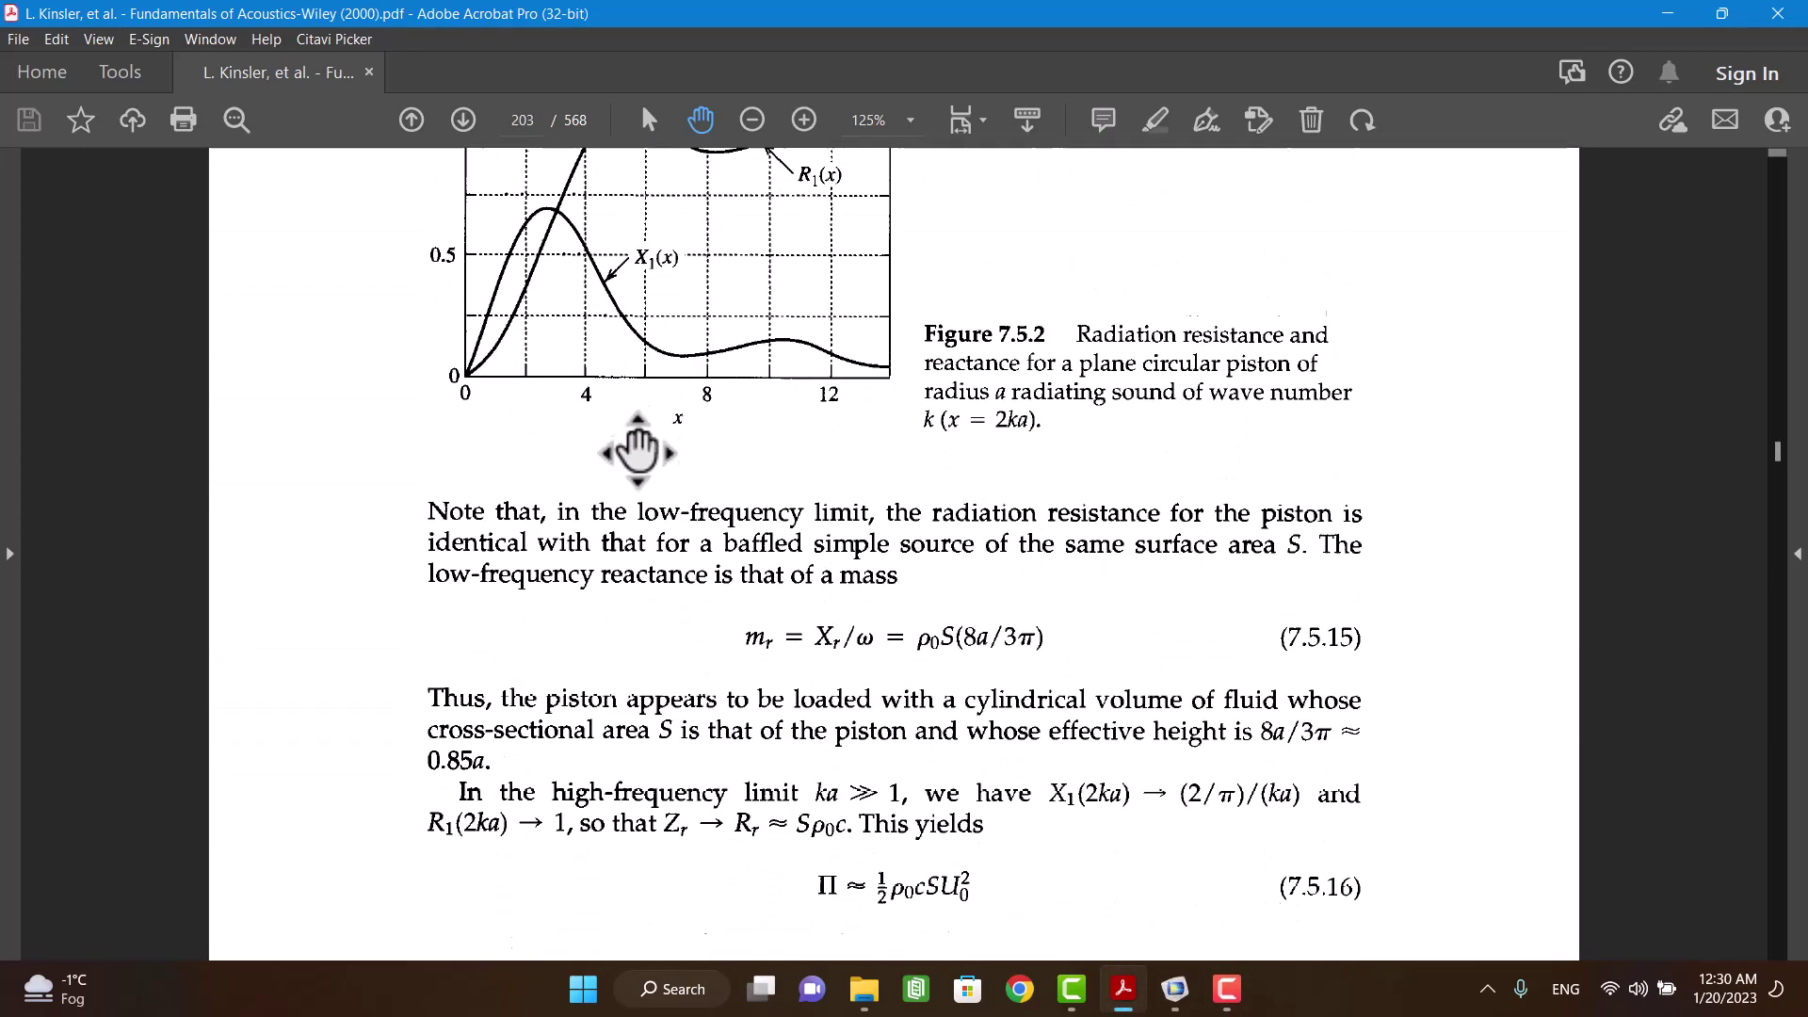
{"action": "scroll", "coordinate": [640, 410], "scroll_direction": "up", "scroll_amount": 2}
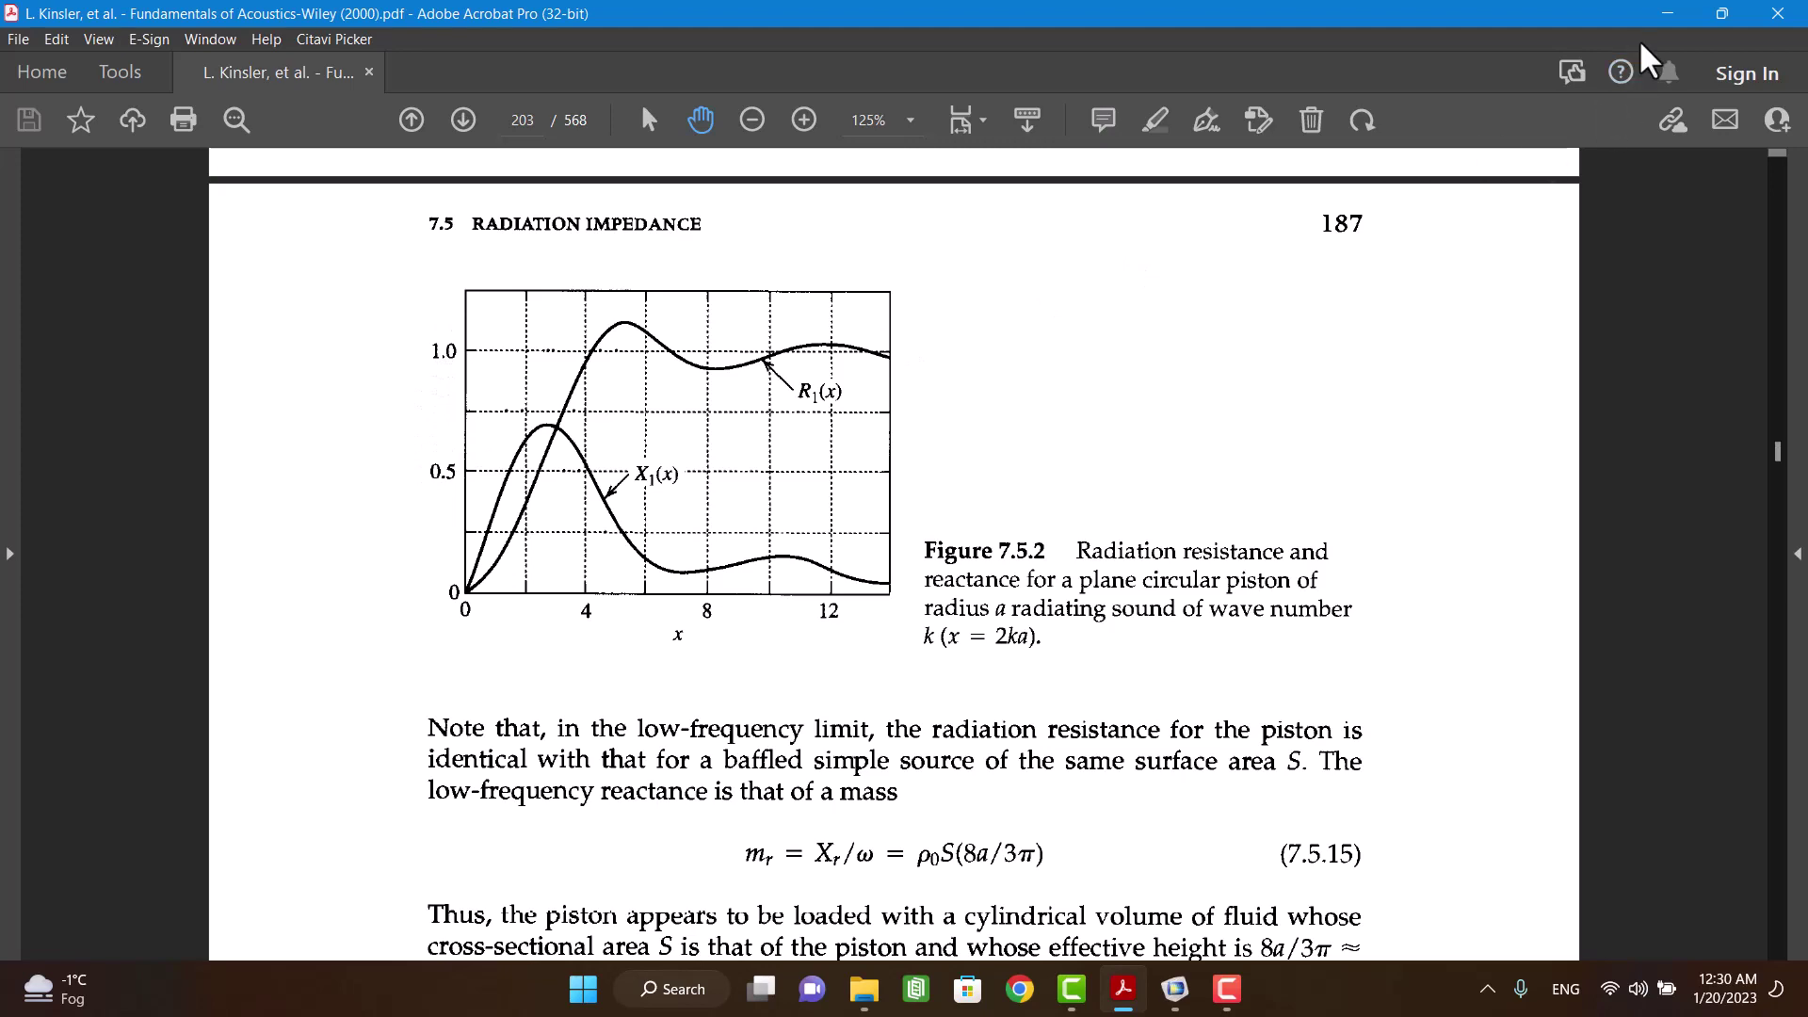
{"action": "key", "text": "super+Down"}
Step: Finish dividing the reactance expression by (1.21*343) in Point Graph 2 and replot
{"action": "left_click", "coordinate": [1670, 64]}
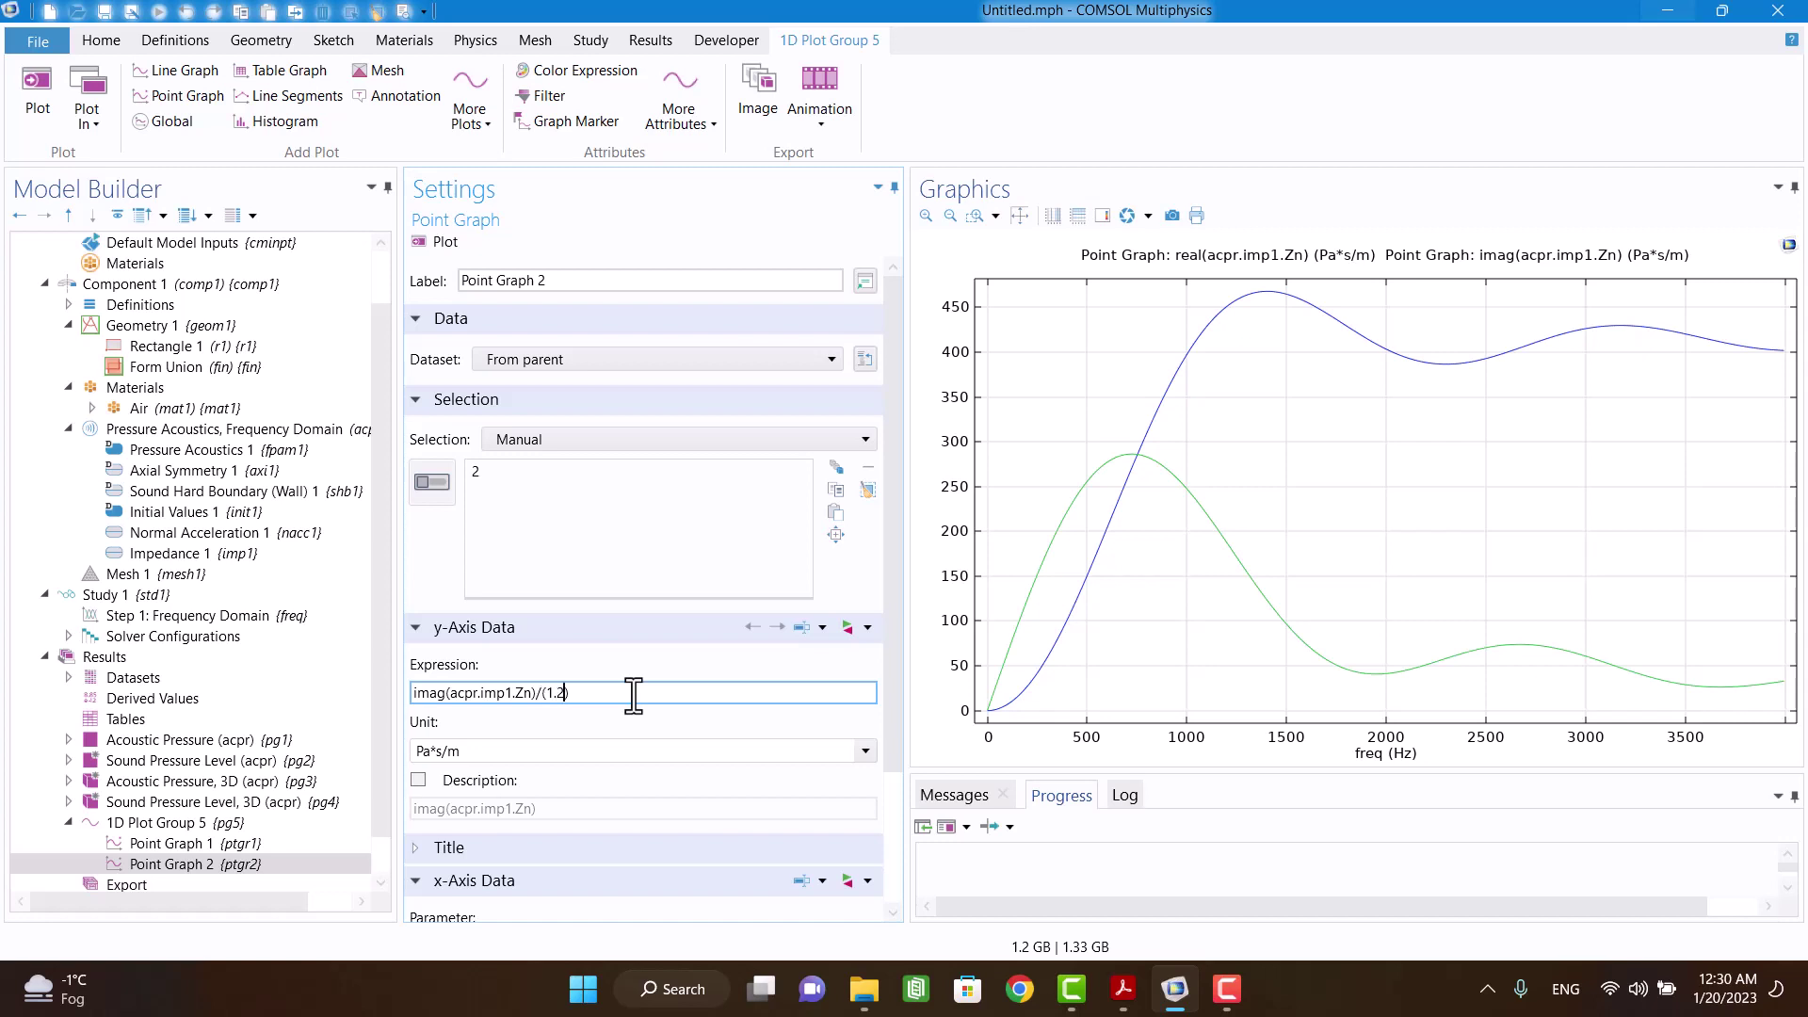
{"action": "type", "text": "343"}
{"action": "left_click", "coordinate": [428, 243]}
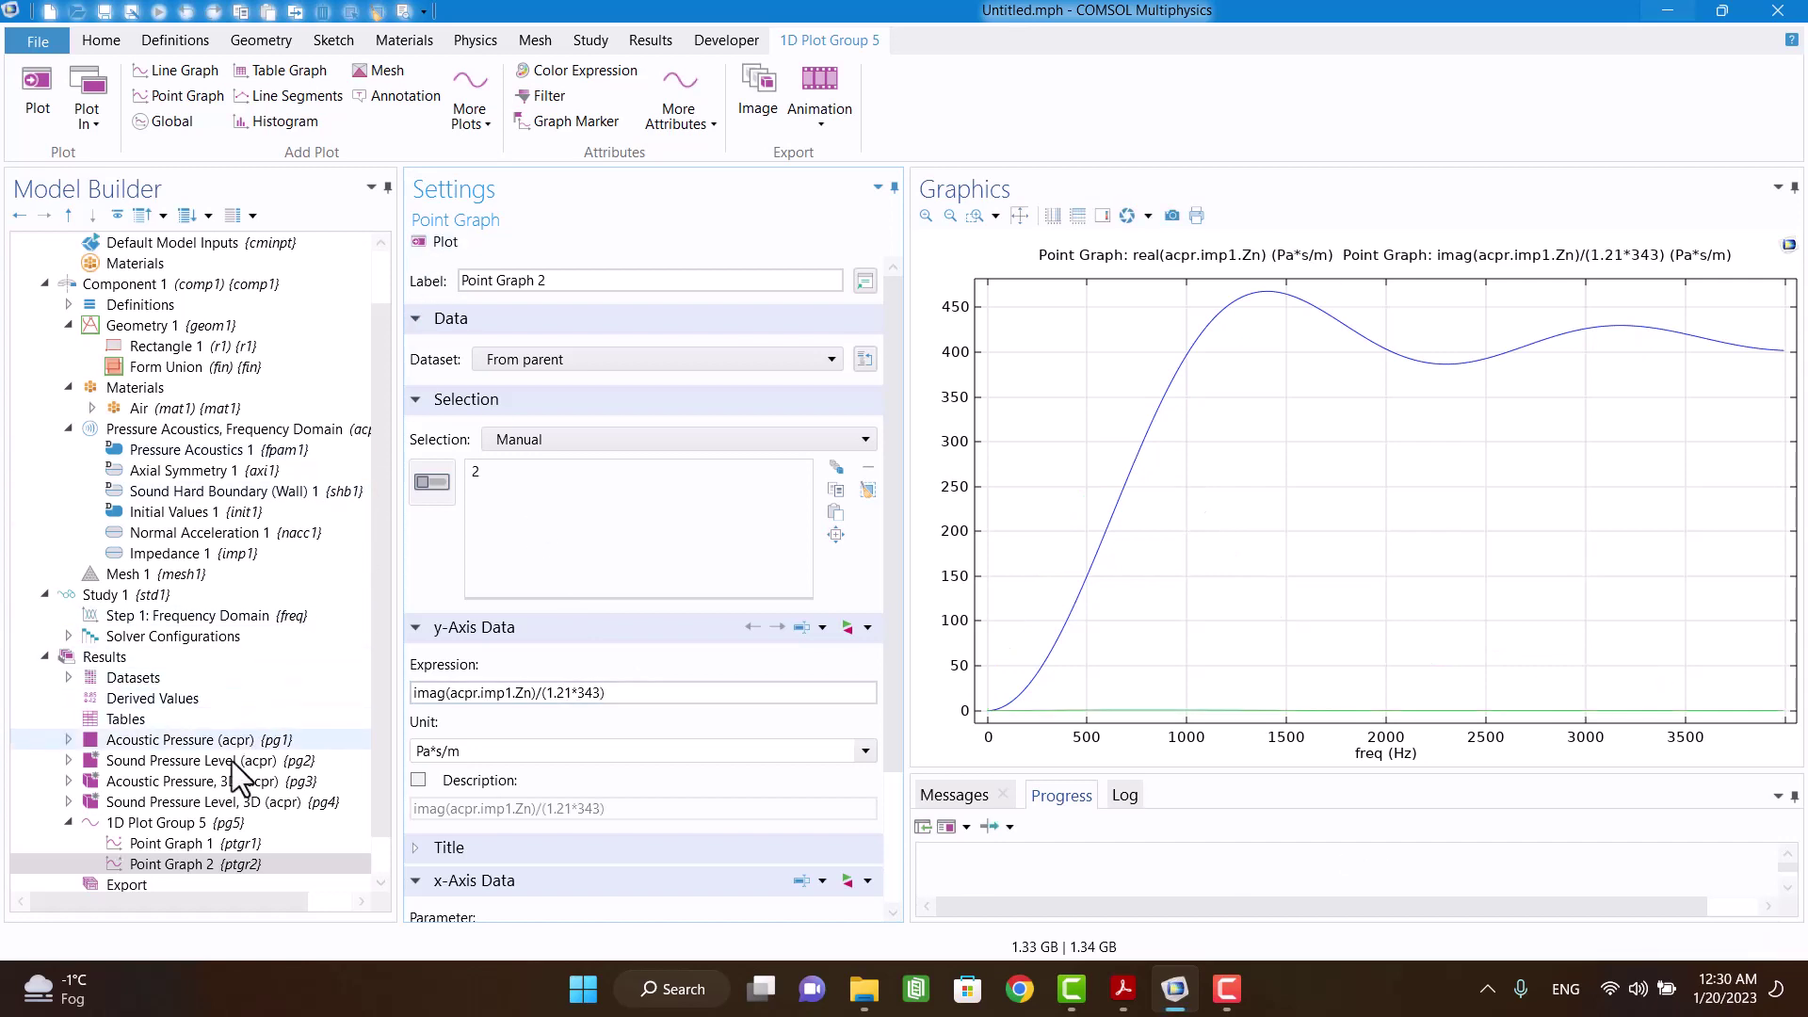
Step: Normalize the resistance to real(acpr.imp1.Zn)/(1.21*343), replot, and check it against the textbook figure
{"action": "left_click", "coordinate": [206, 841]}
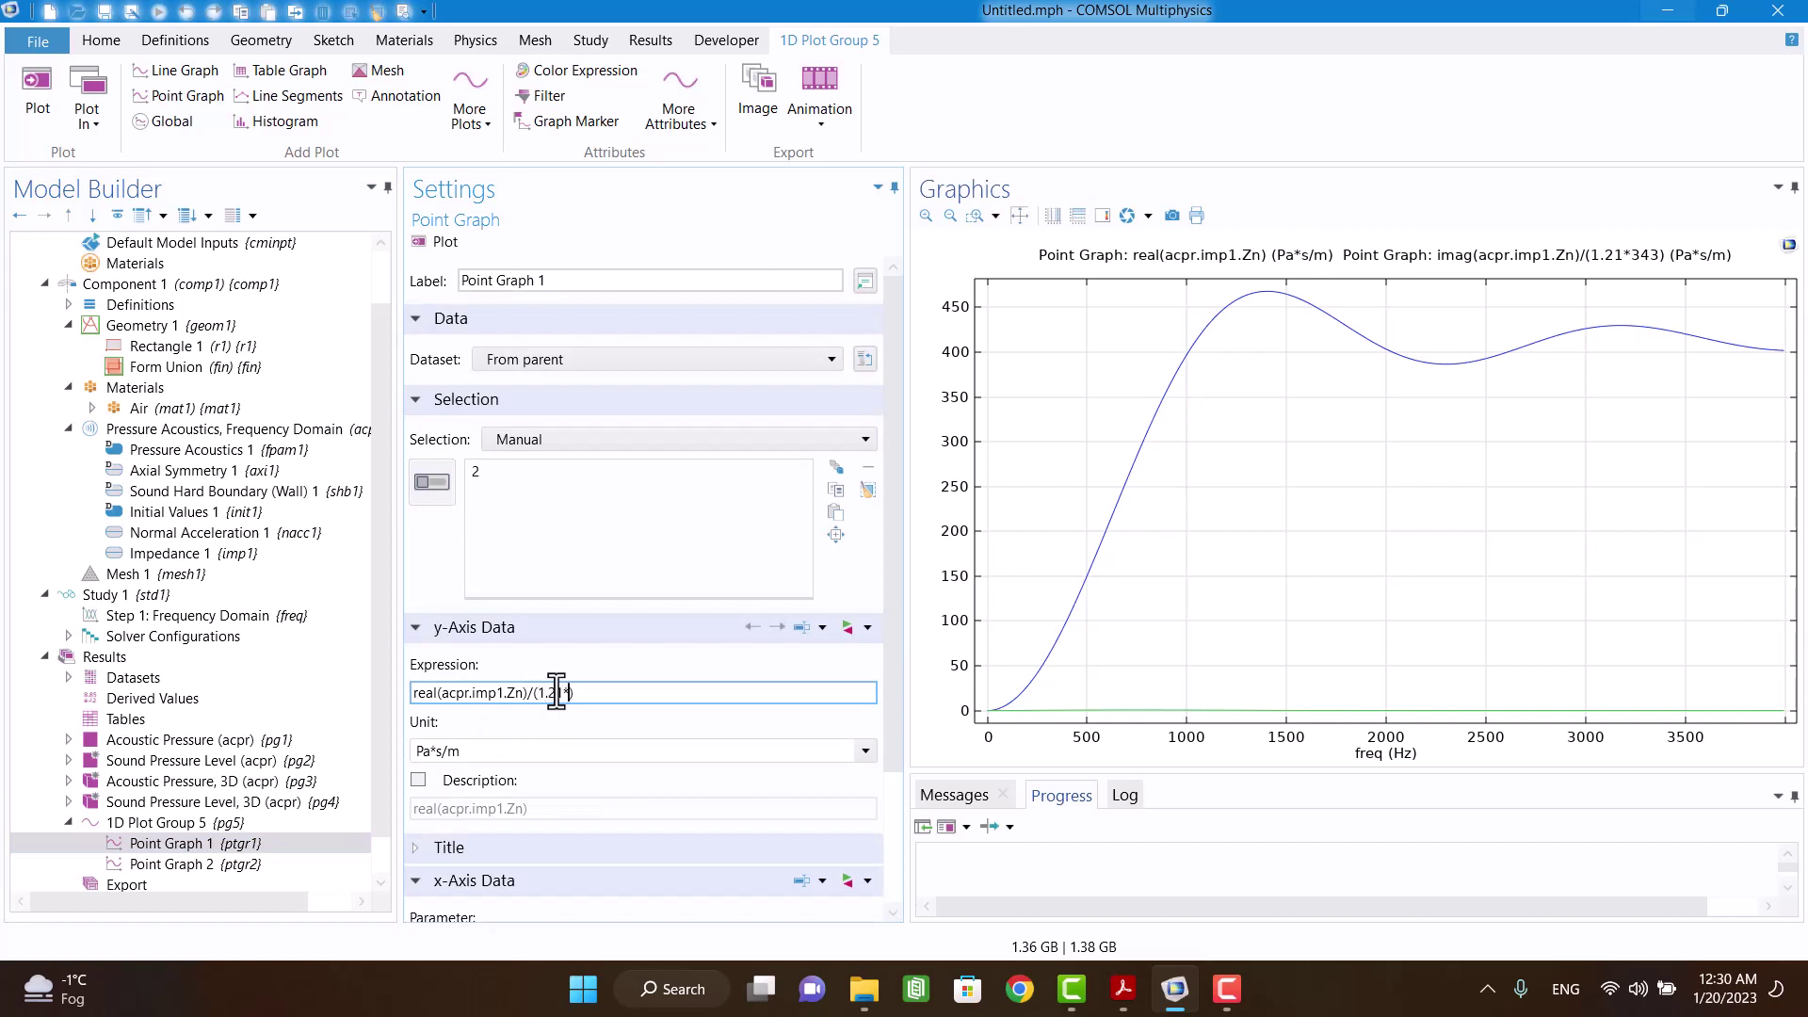
{"action": "type", "text": "43"}
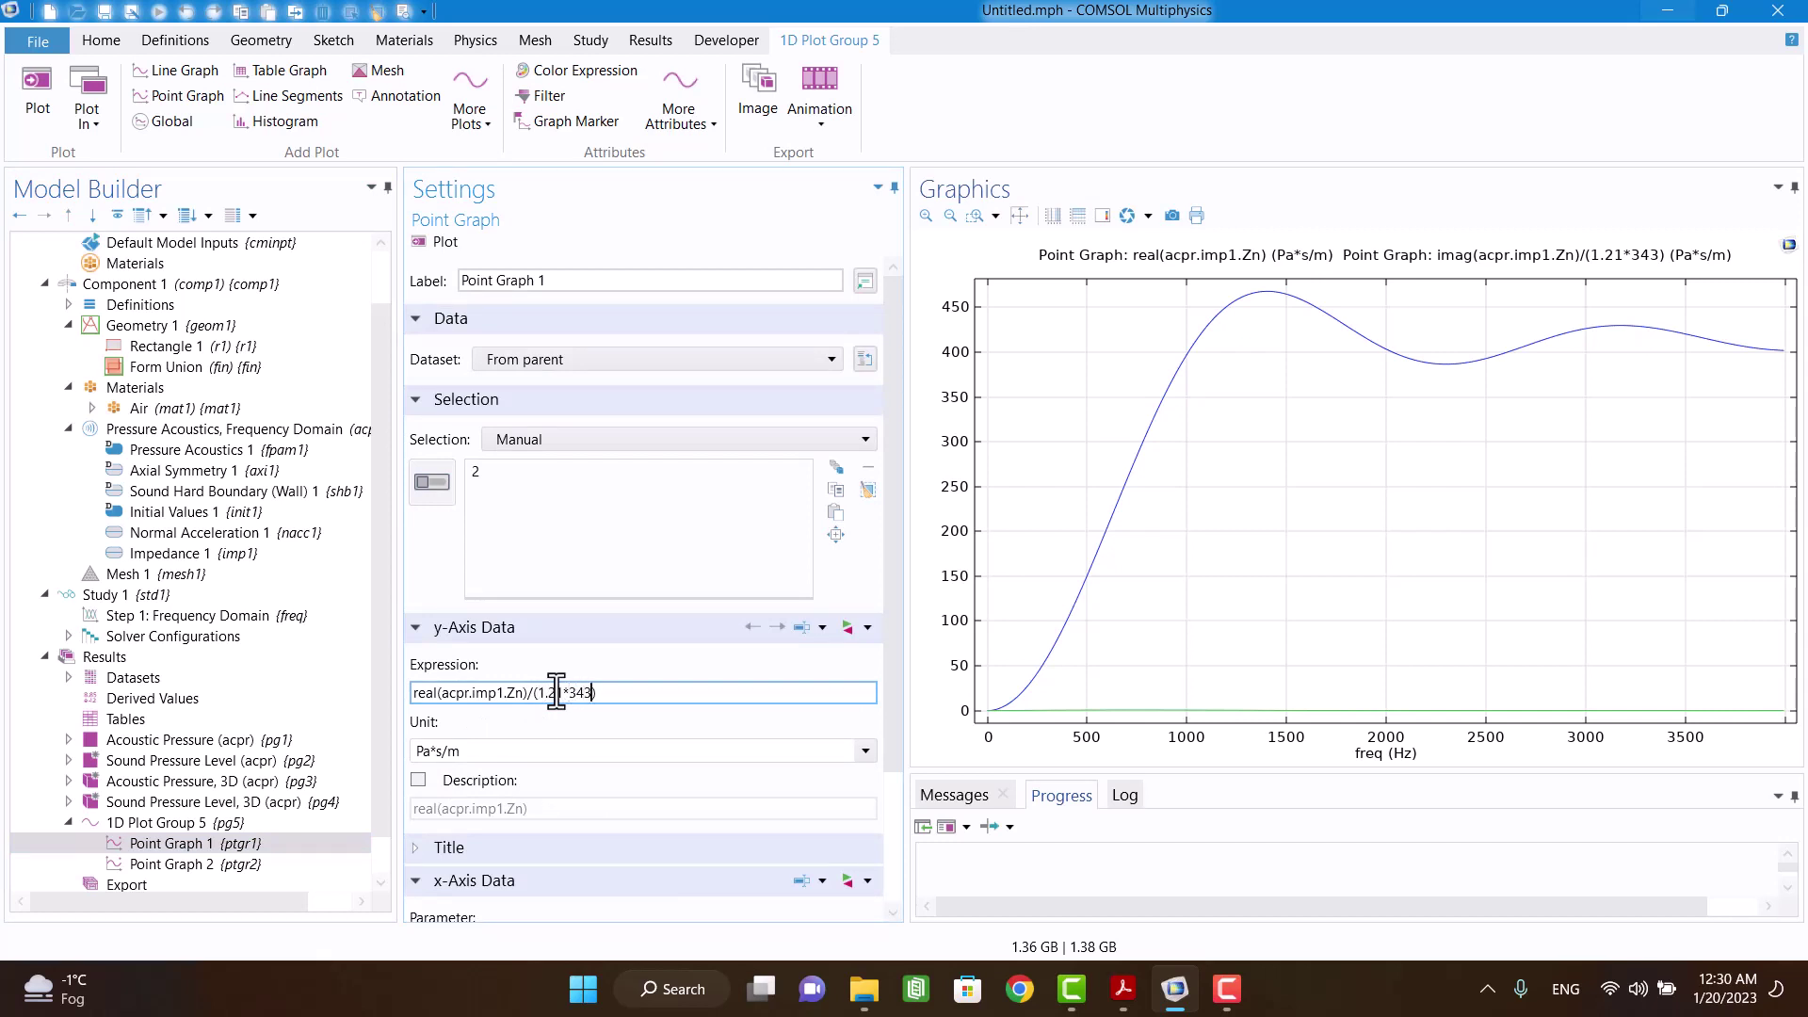
{"action": "left_click", "coordinate": [433, 241]}
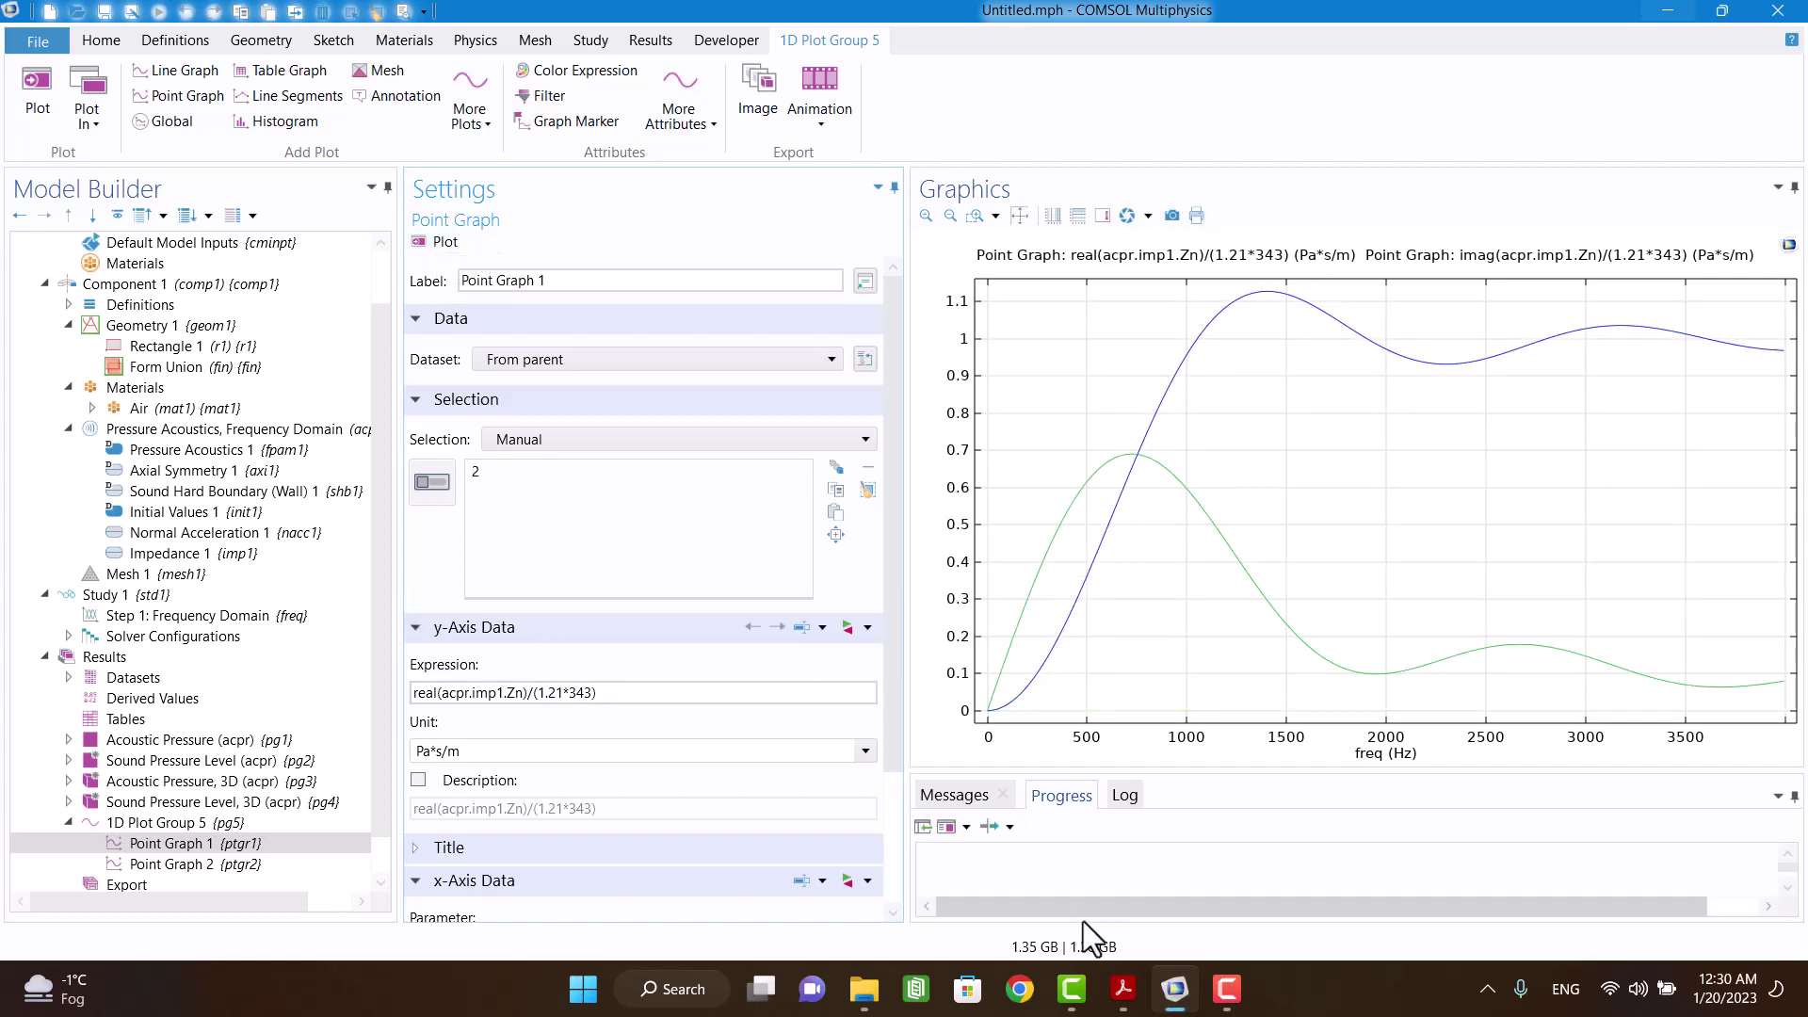
{"action": "left_click", "coordinate": [1124, 991]}
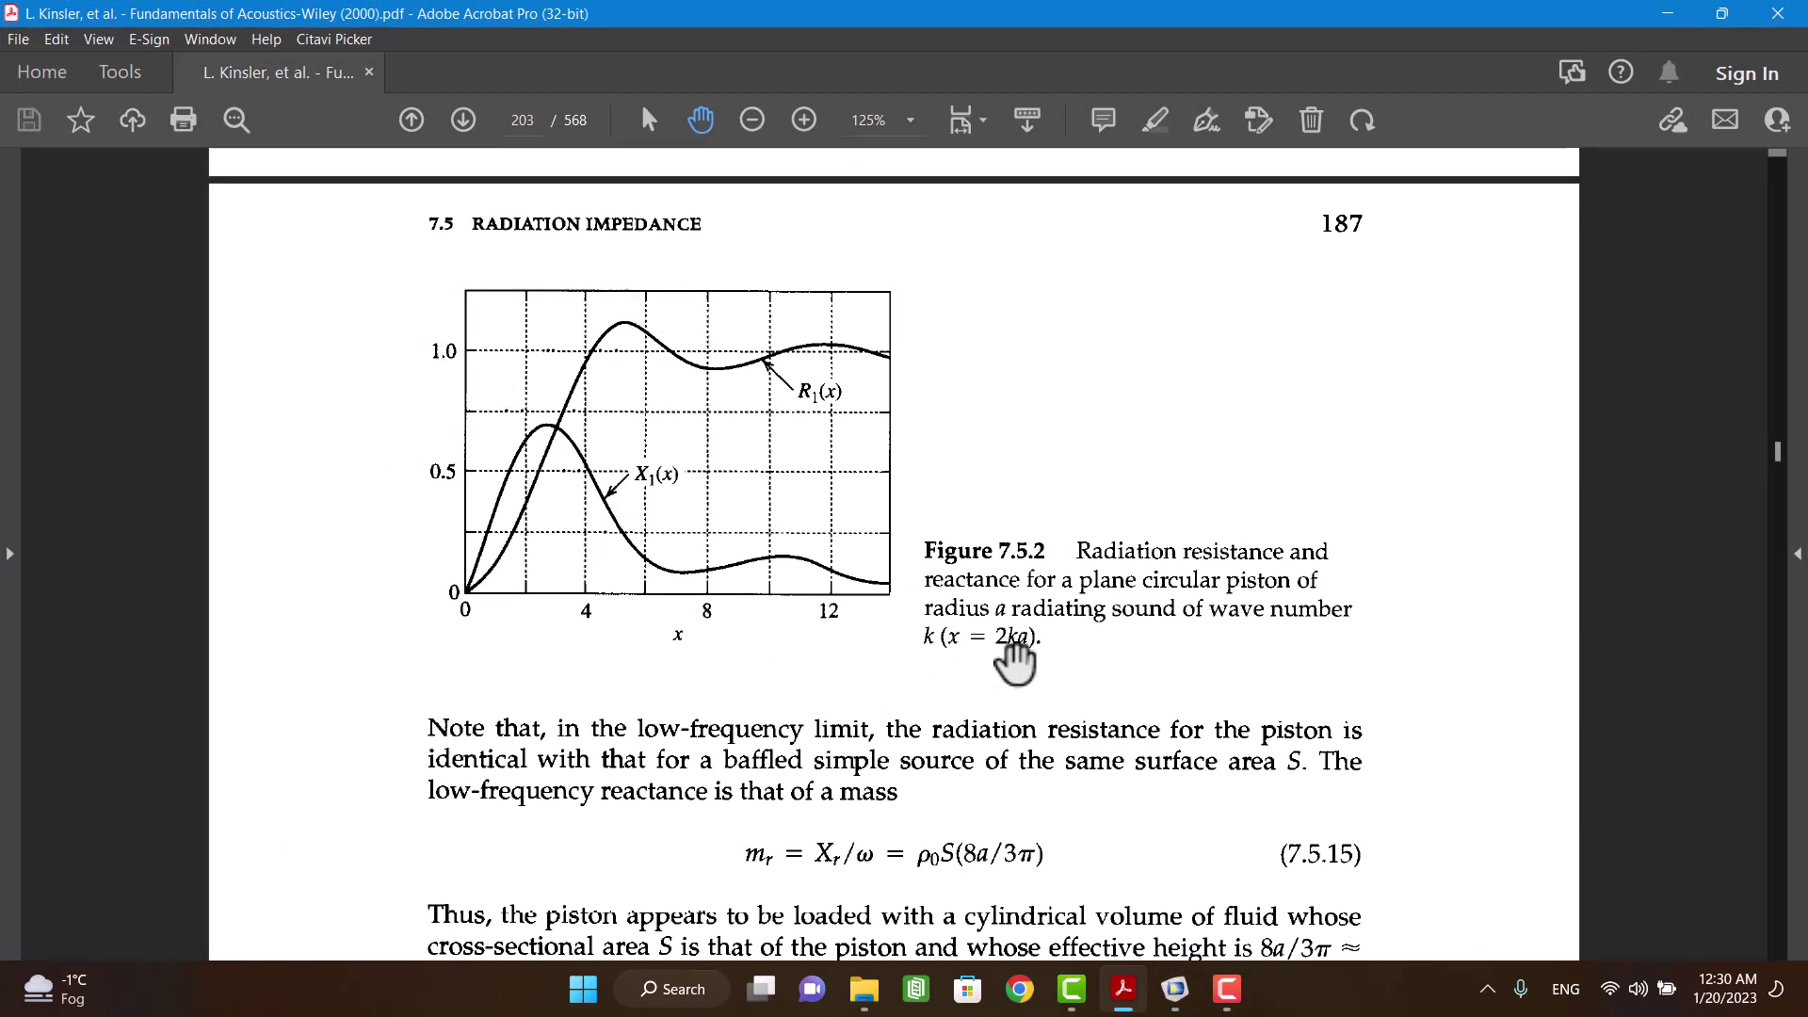
{"action": "left_click", "coordinate": [1684, 12]}
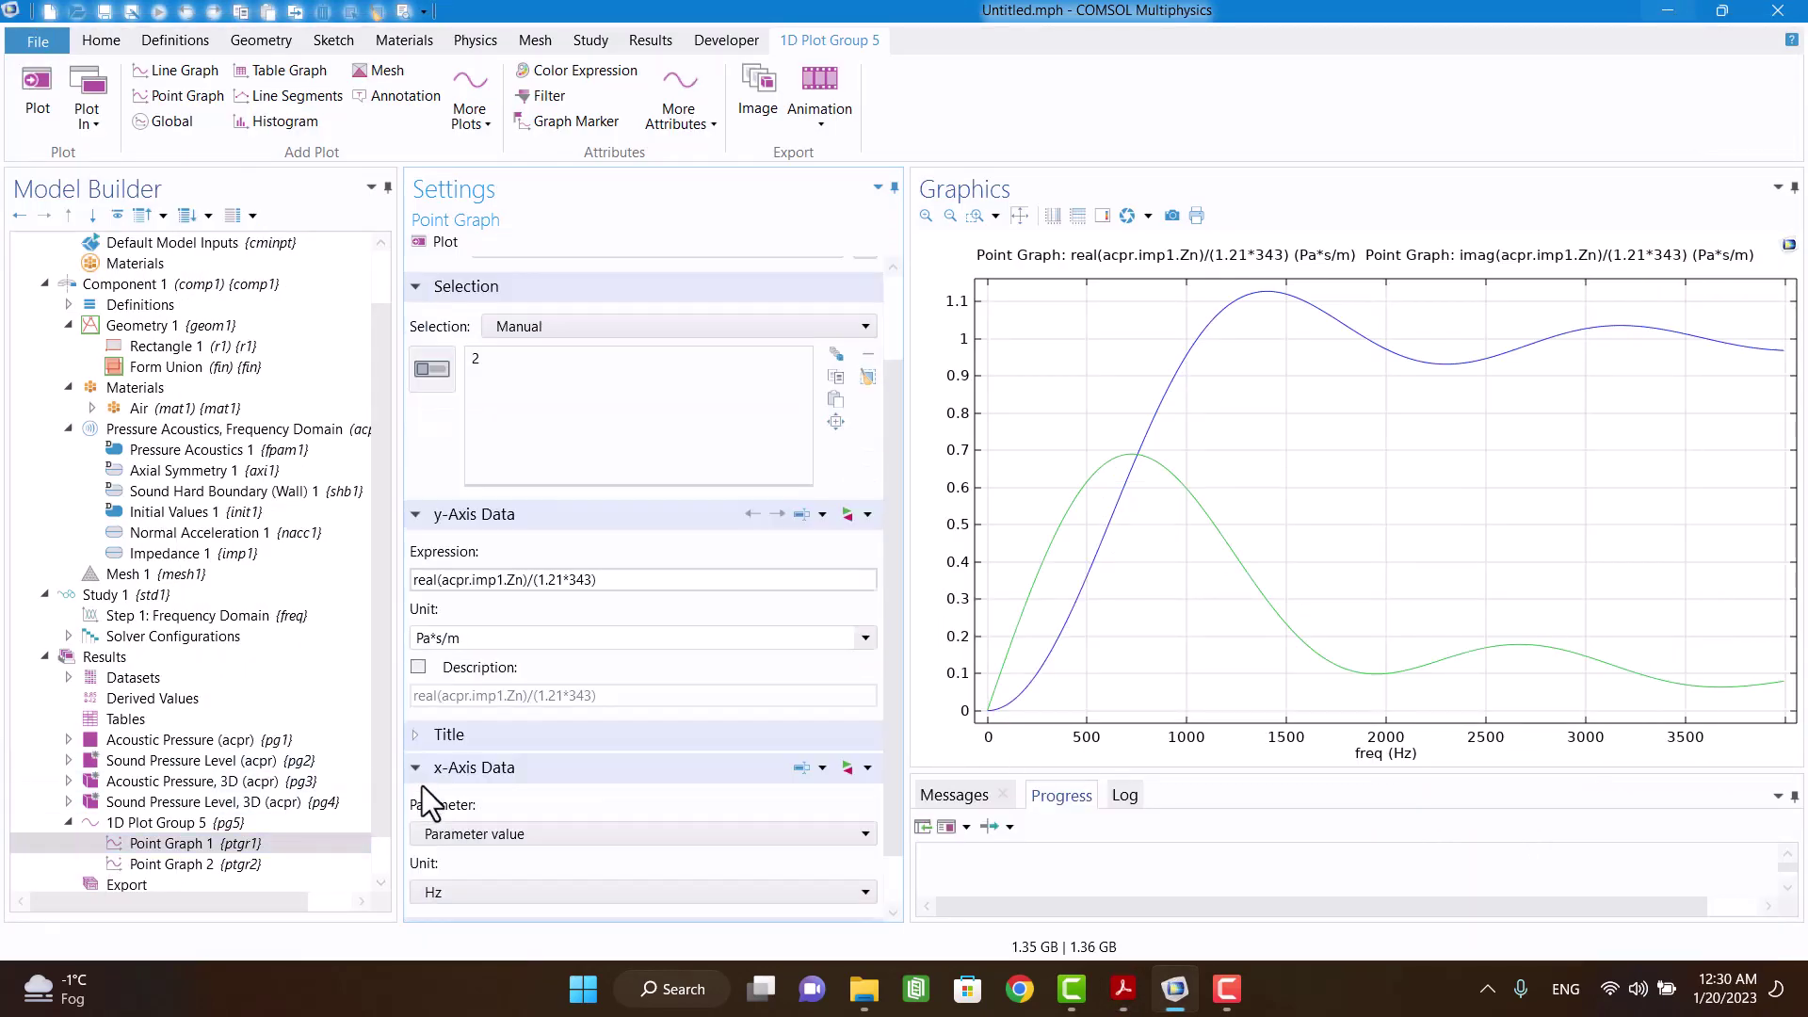
Step: Set Point Graph 1's x-axis to the expression 2*(acpr.omega/343)*a and replot
{"action": "scroll", "coordinate": [420, 792], "scroll_direction": "down", "scroll_amount": 3}
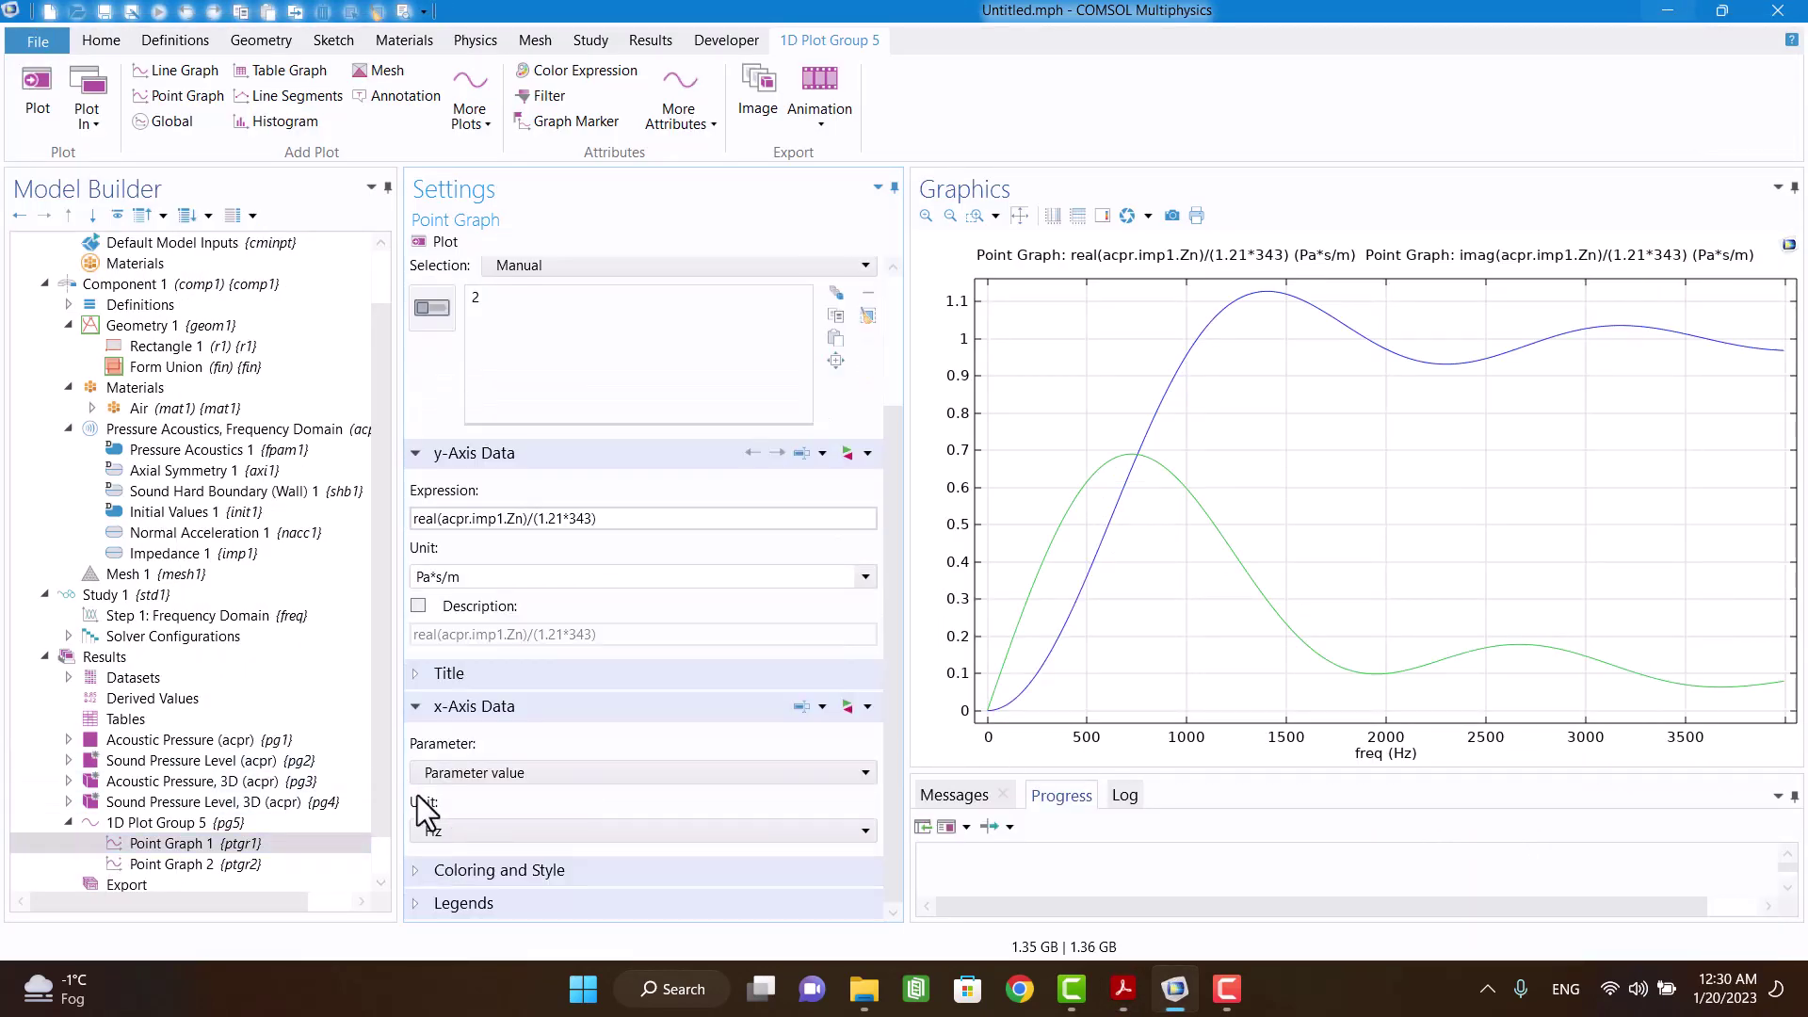
{"action": "left_click", "coordinate": [459, 772]}
{"action": "left_click", "coordinate": [444, 860]}
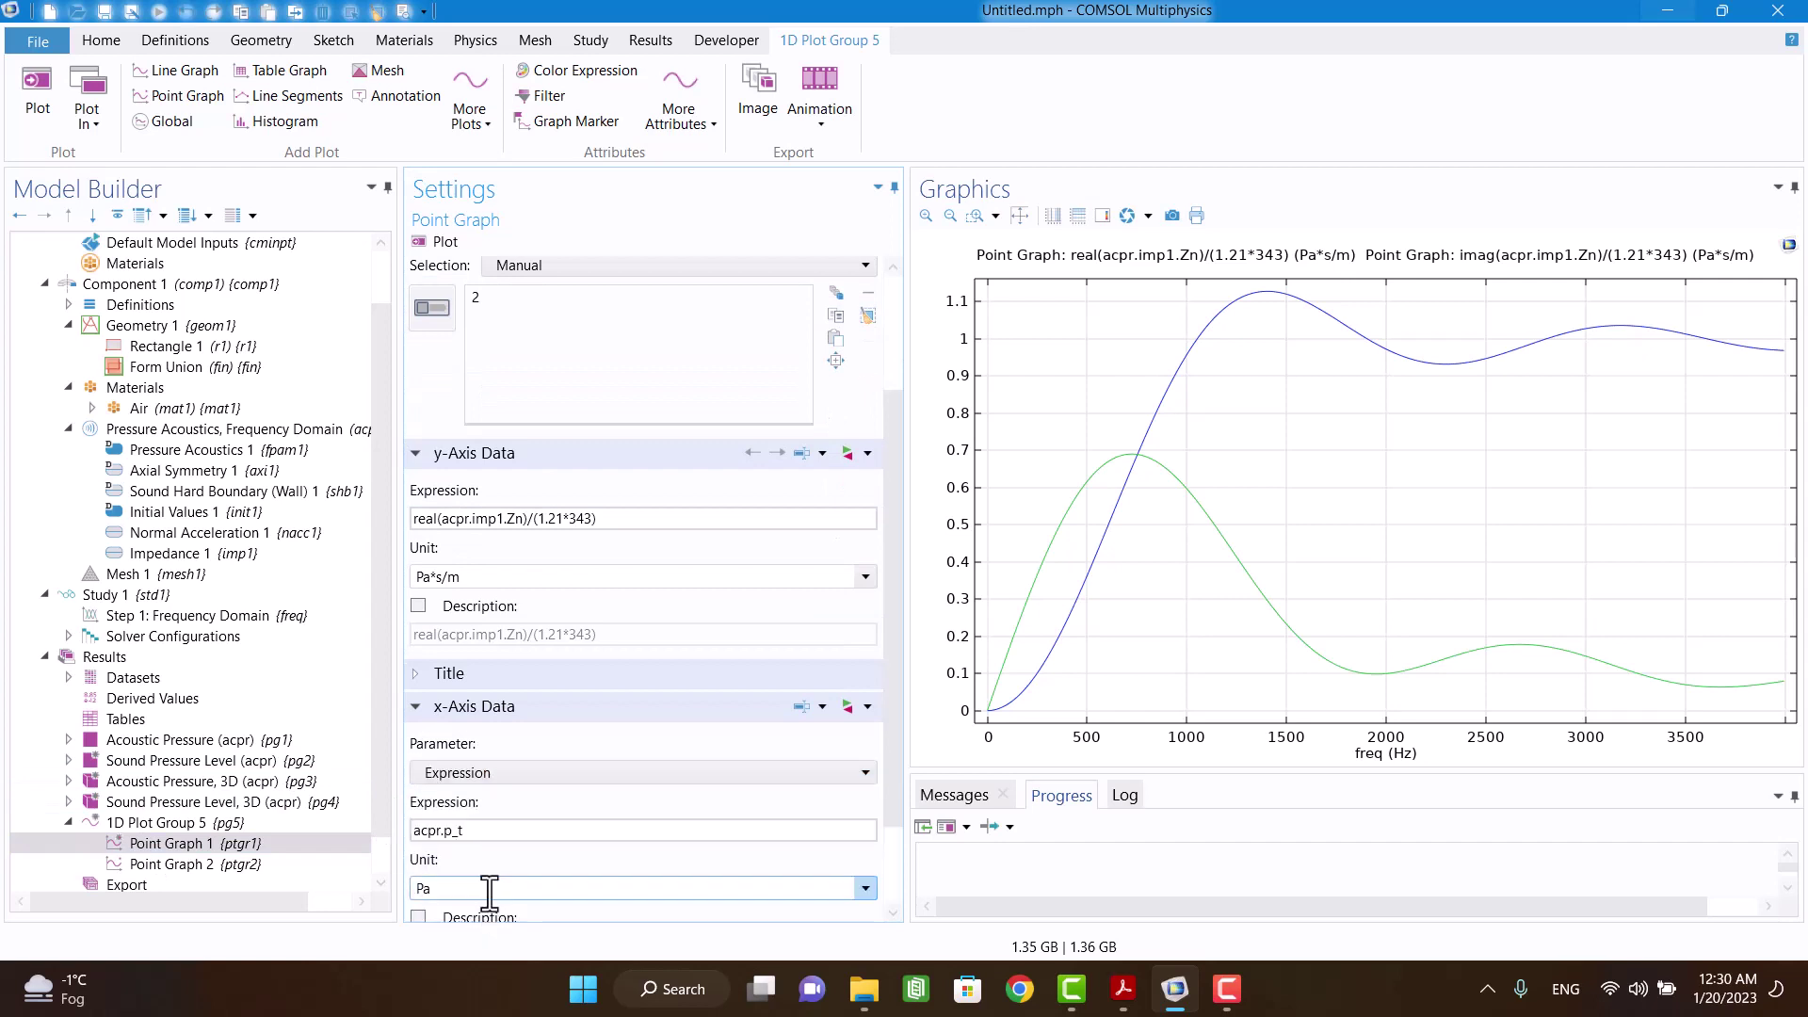
{"action": "left_click", "coordinate": [860, 708]}
{"action": "type", "text": "fre"}
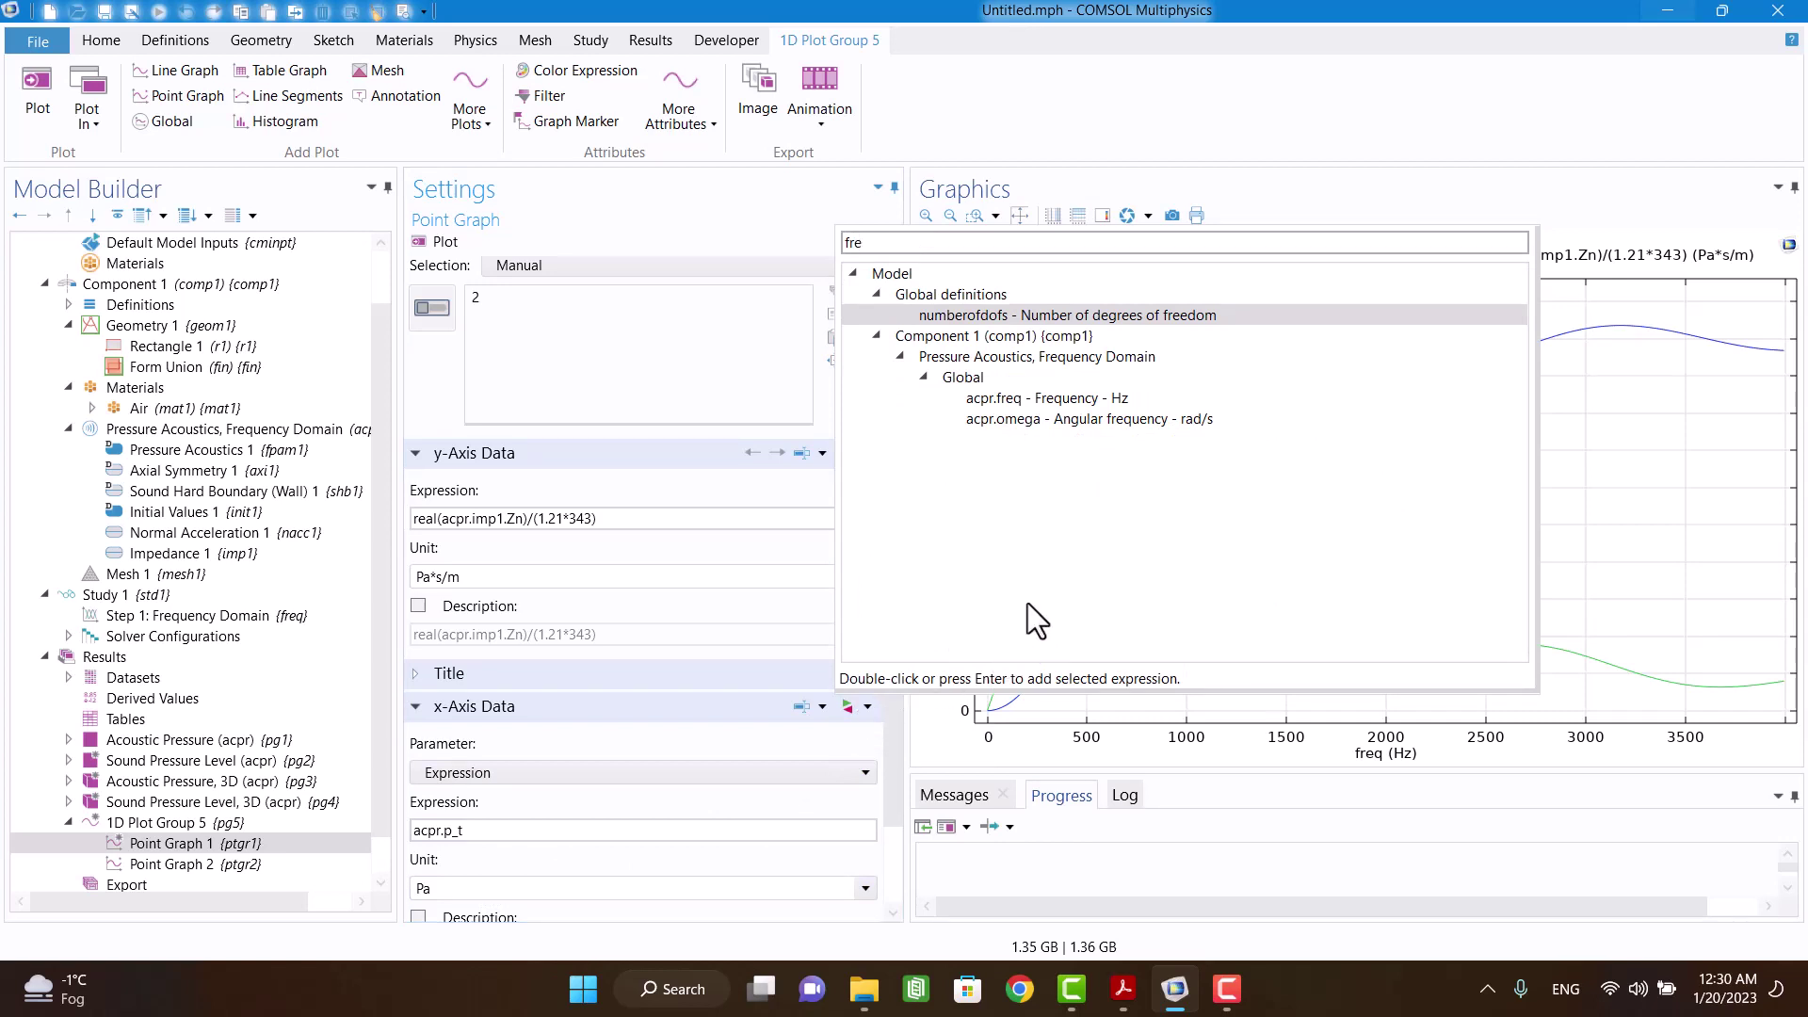
{"action": "double_click", "coordinate": [1118, 420]}
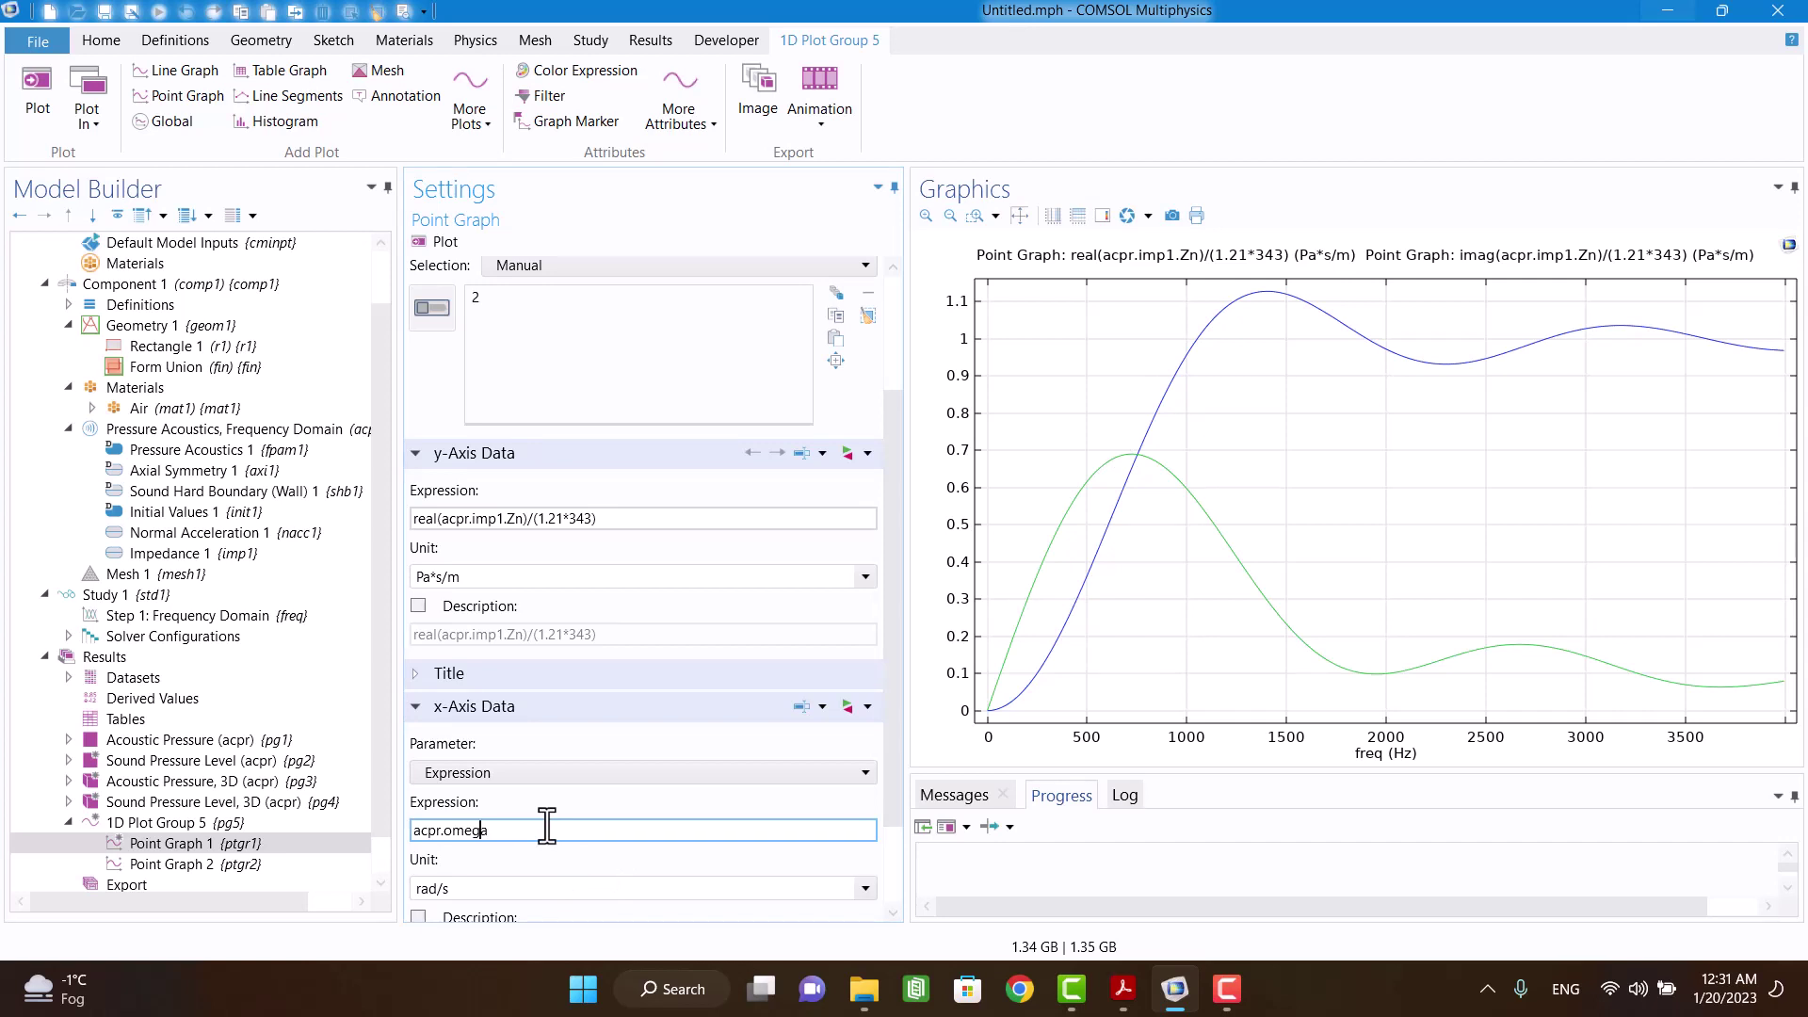
{"action": "type", "text": "2*("}
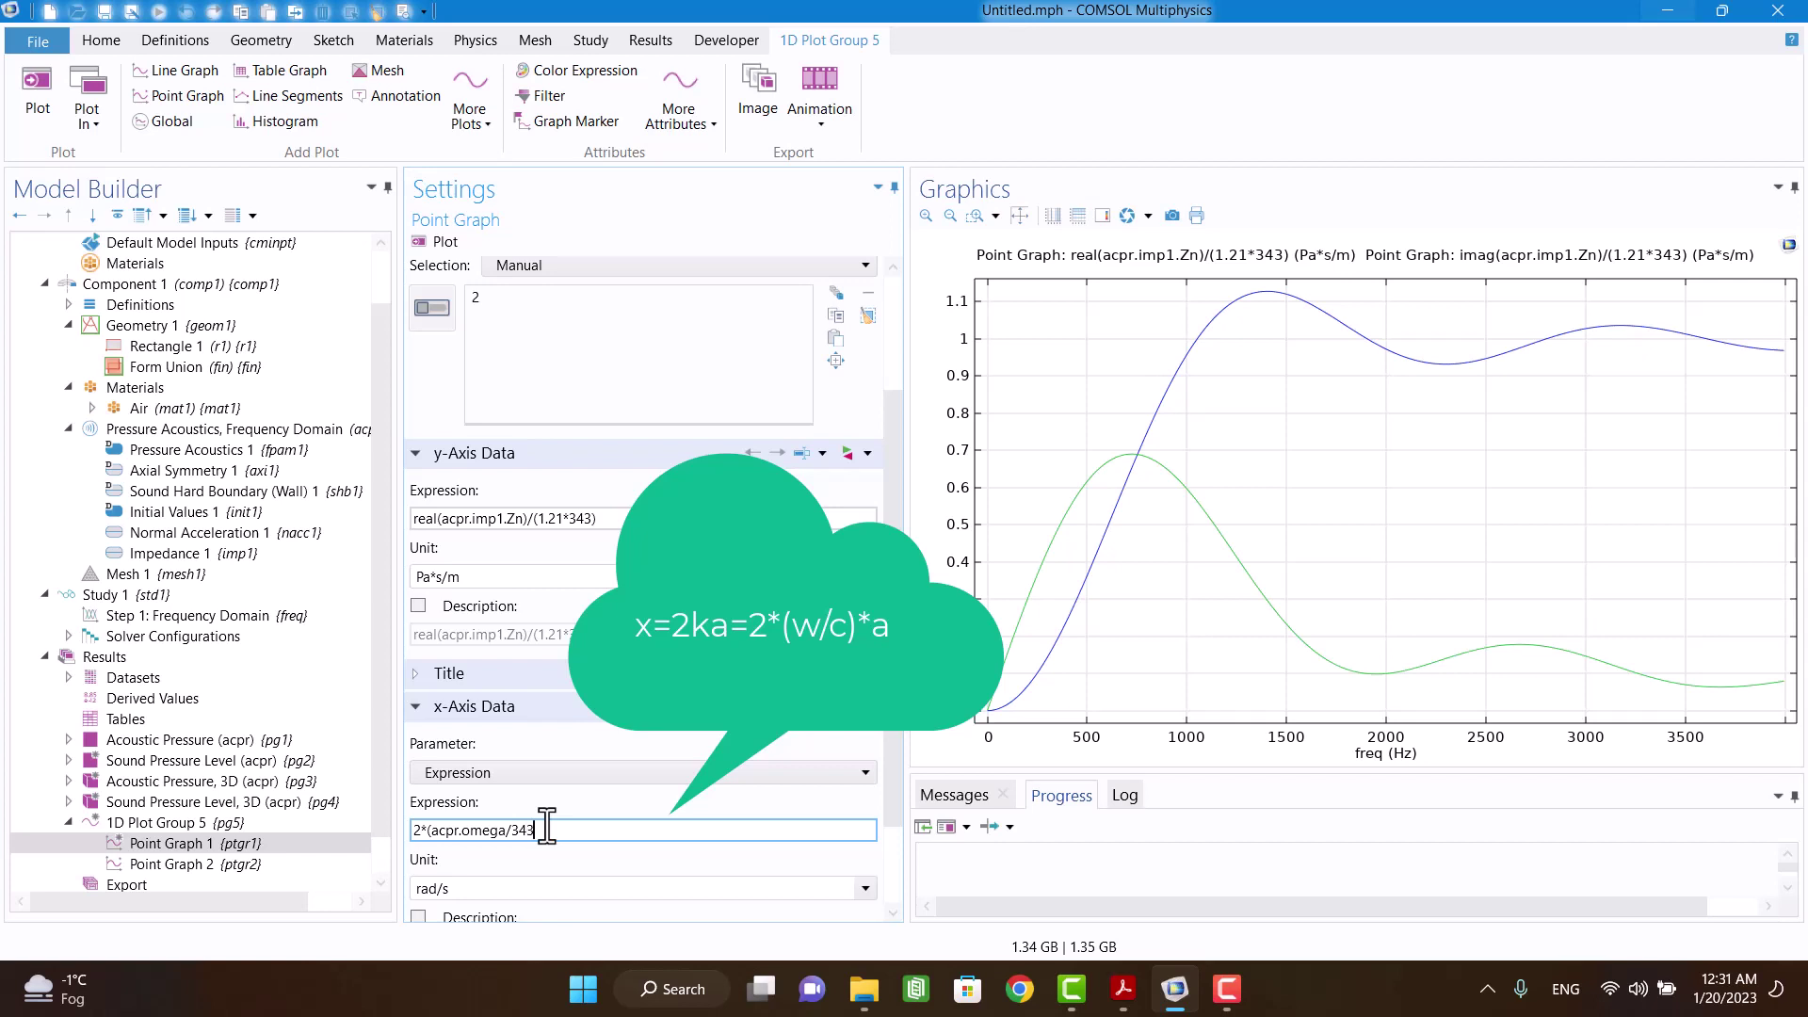
{"action": "left_click", "coordinate": [421, 244]}
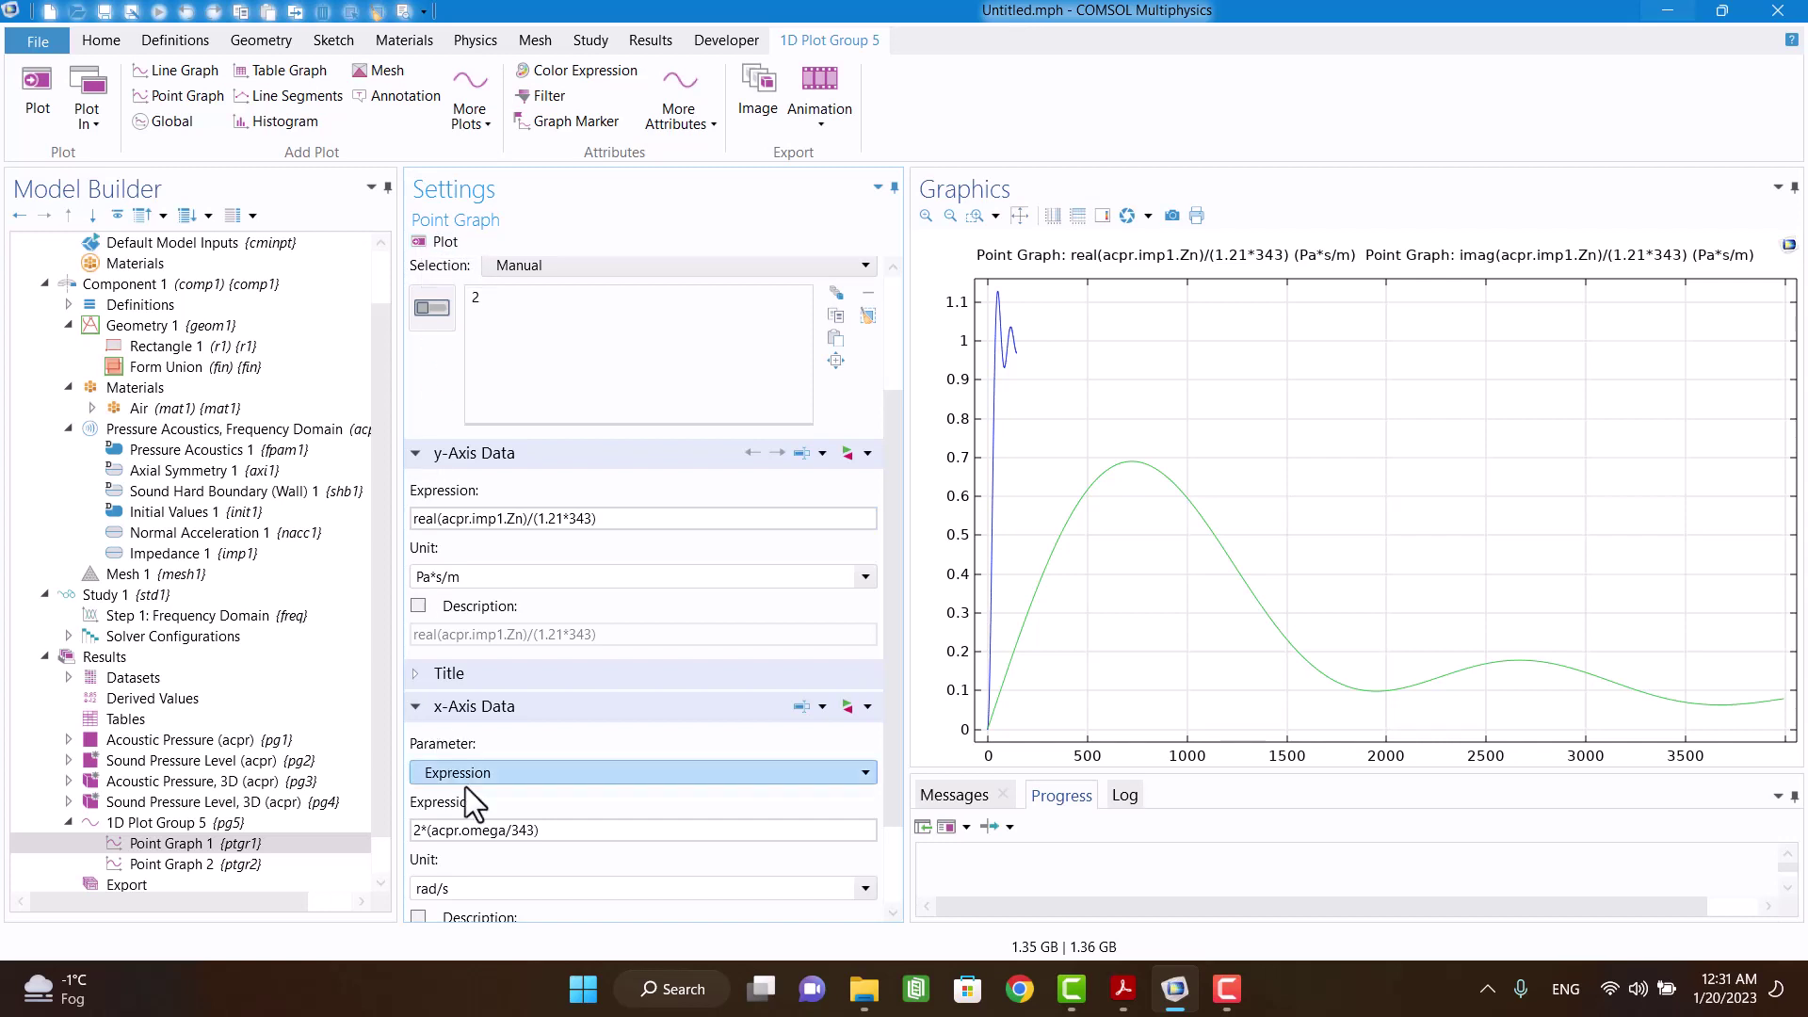
{"action": "left_click", "coordinate": [563, 831]}
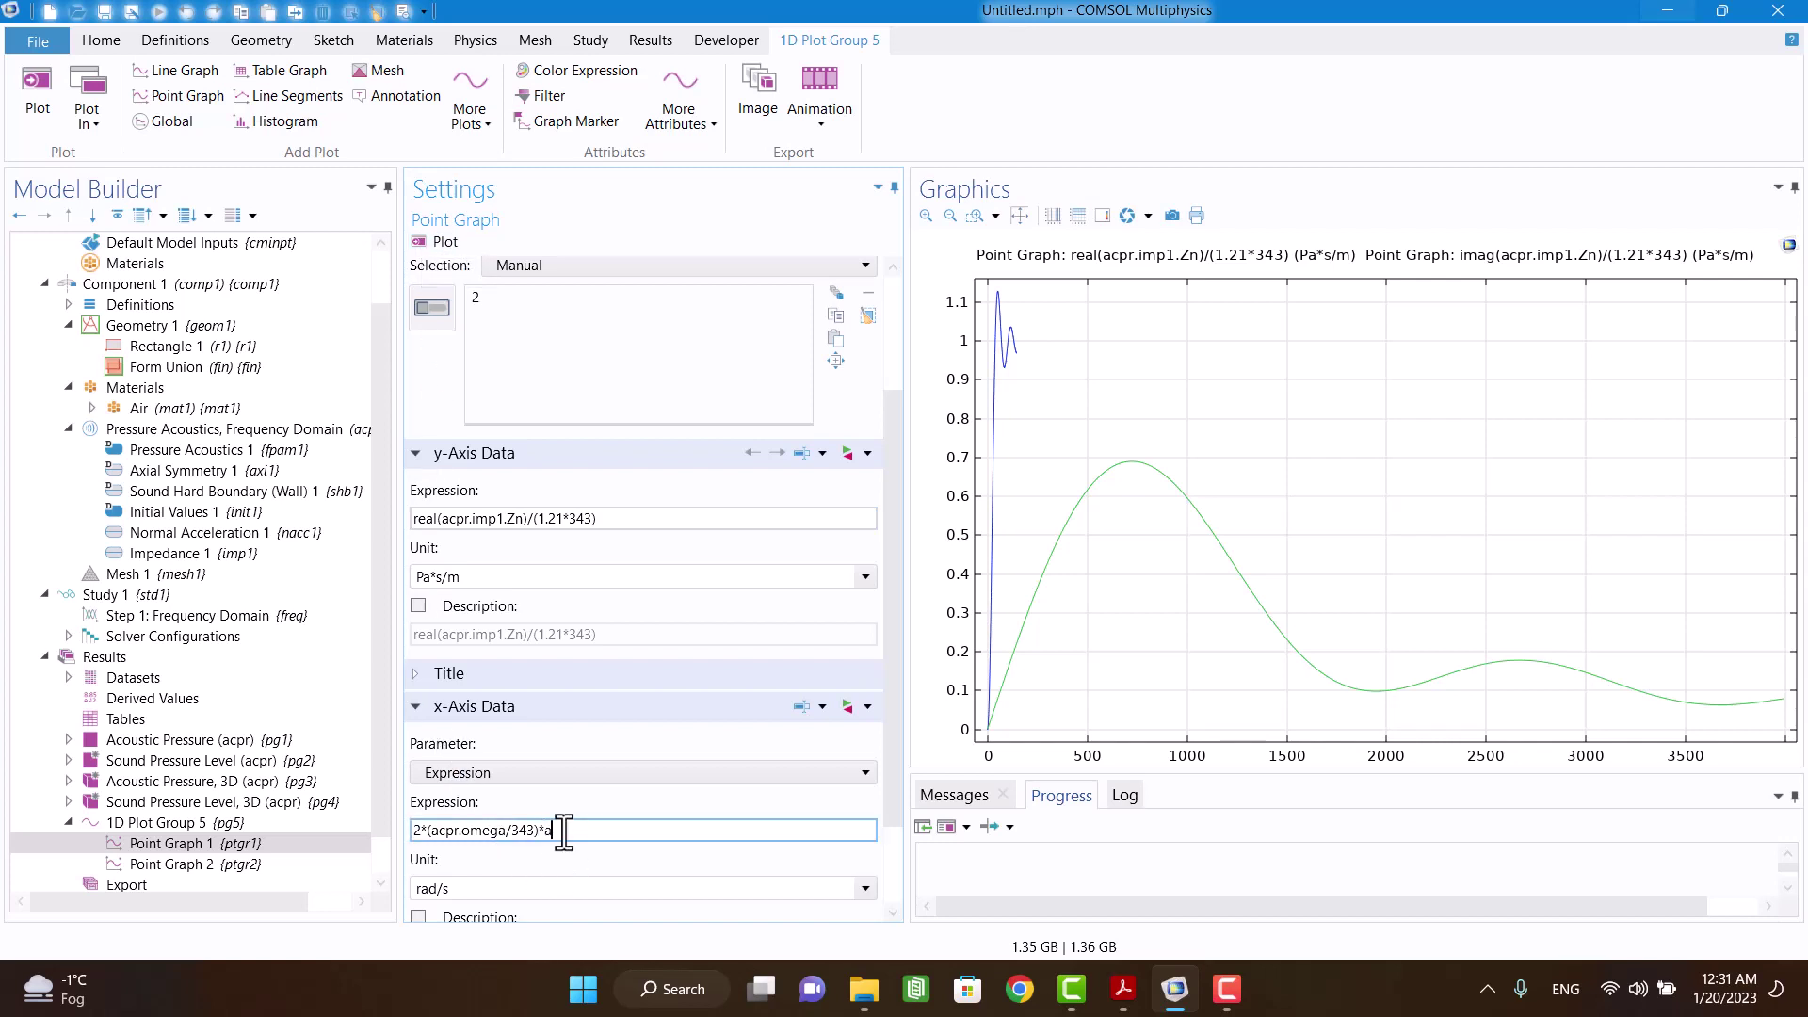
{"action": "left_click", "coordinate": [432, 246]}
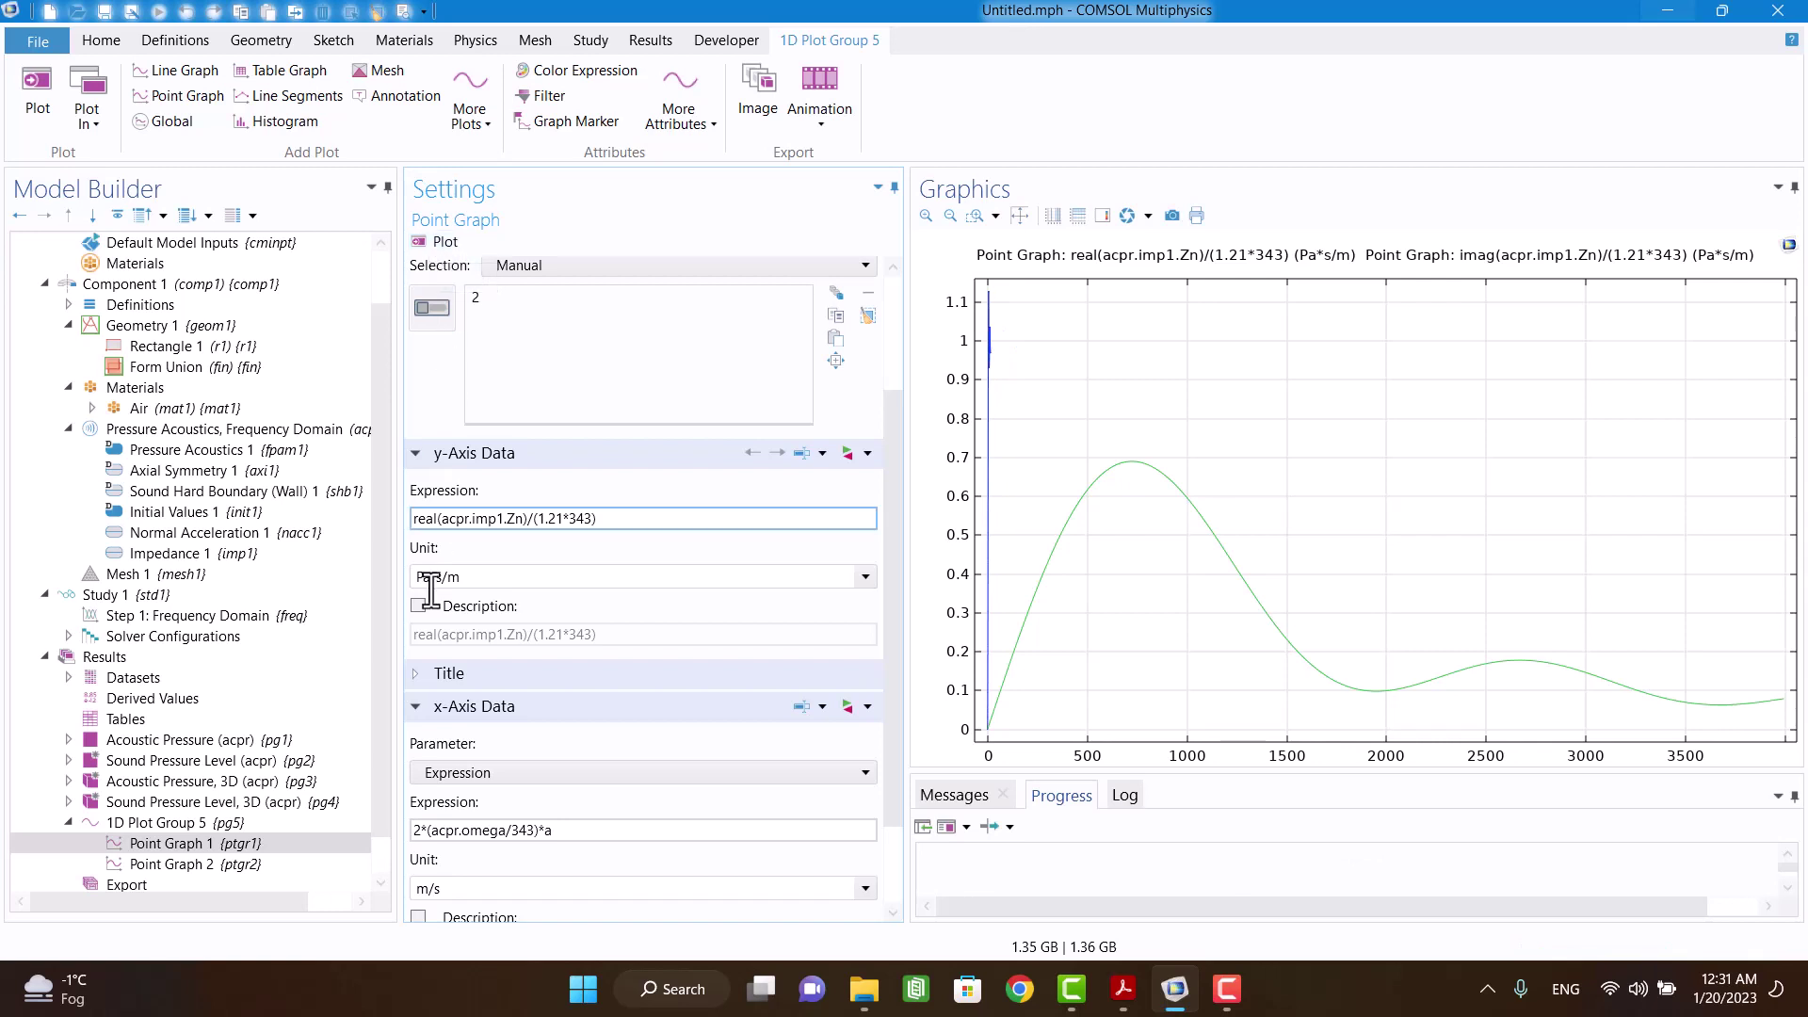
Step: Copy the 2ka expression into Point Graph 2's x-axis and replot both curves
{"action": "triple_click", "coordinate": [457, 835]}
{"action": "key", "text": "ctrl+c"}
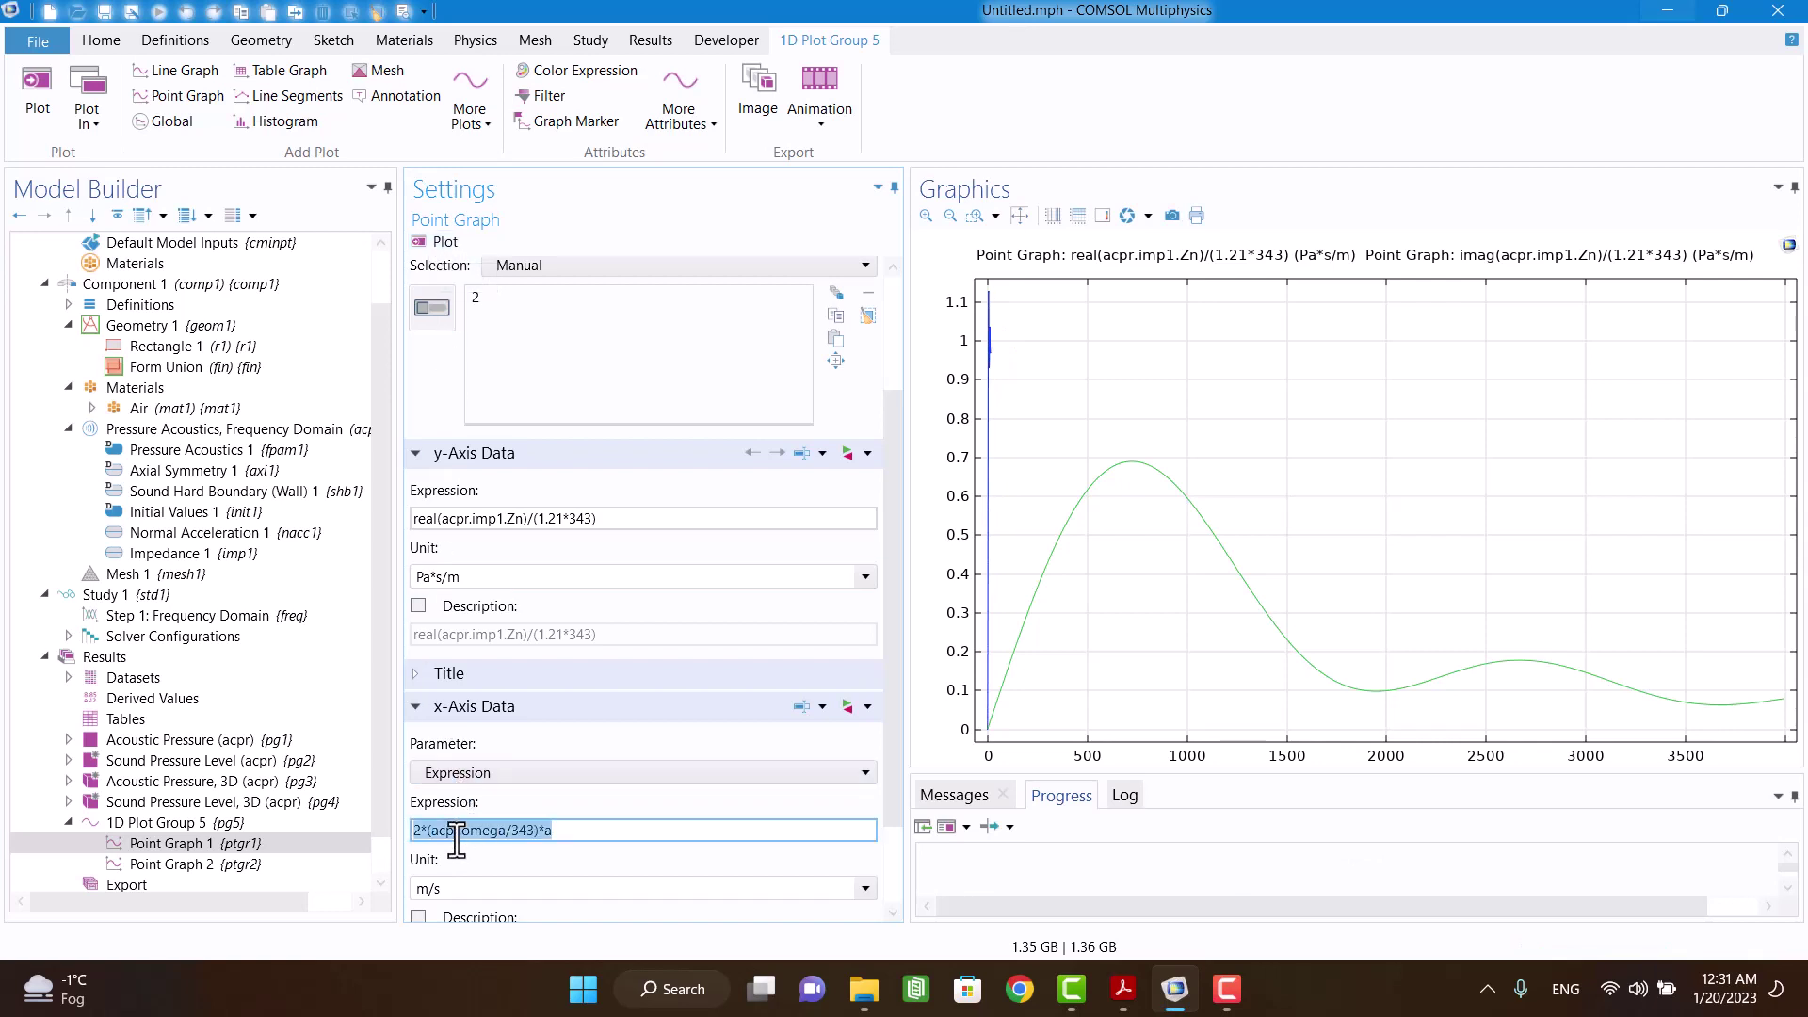
{"action": "left_click", "coordinate": [205, 864]}
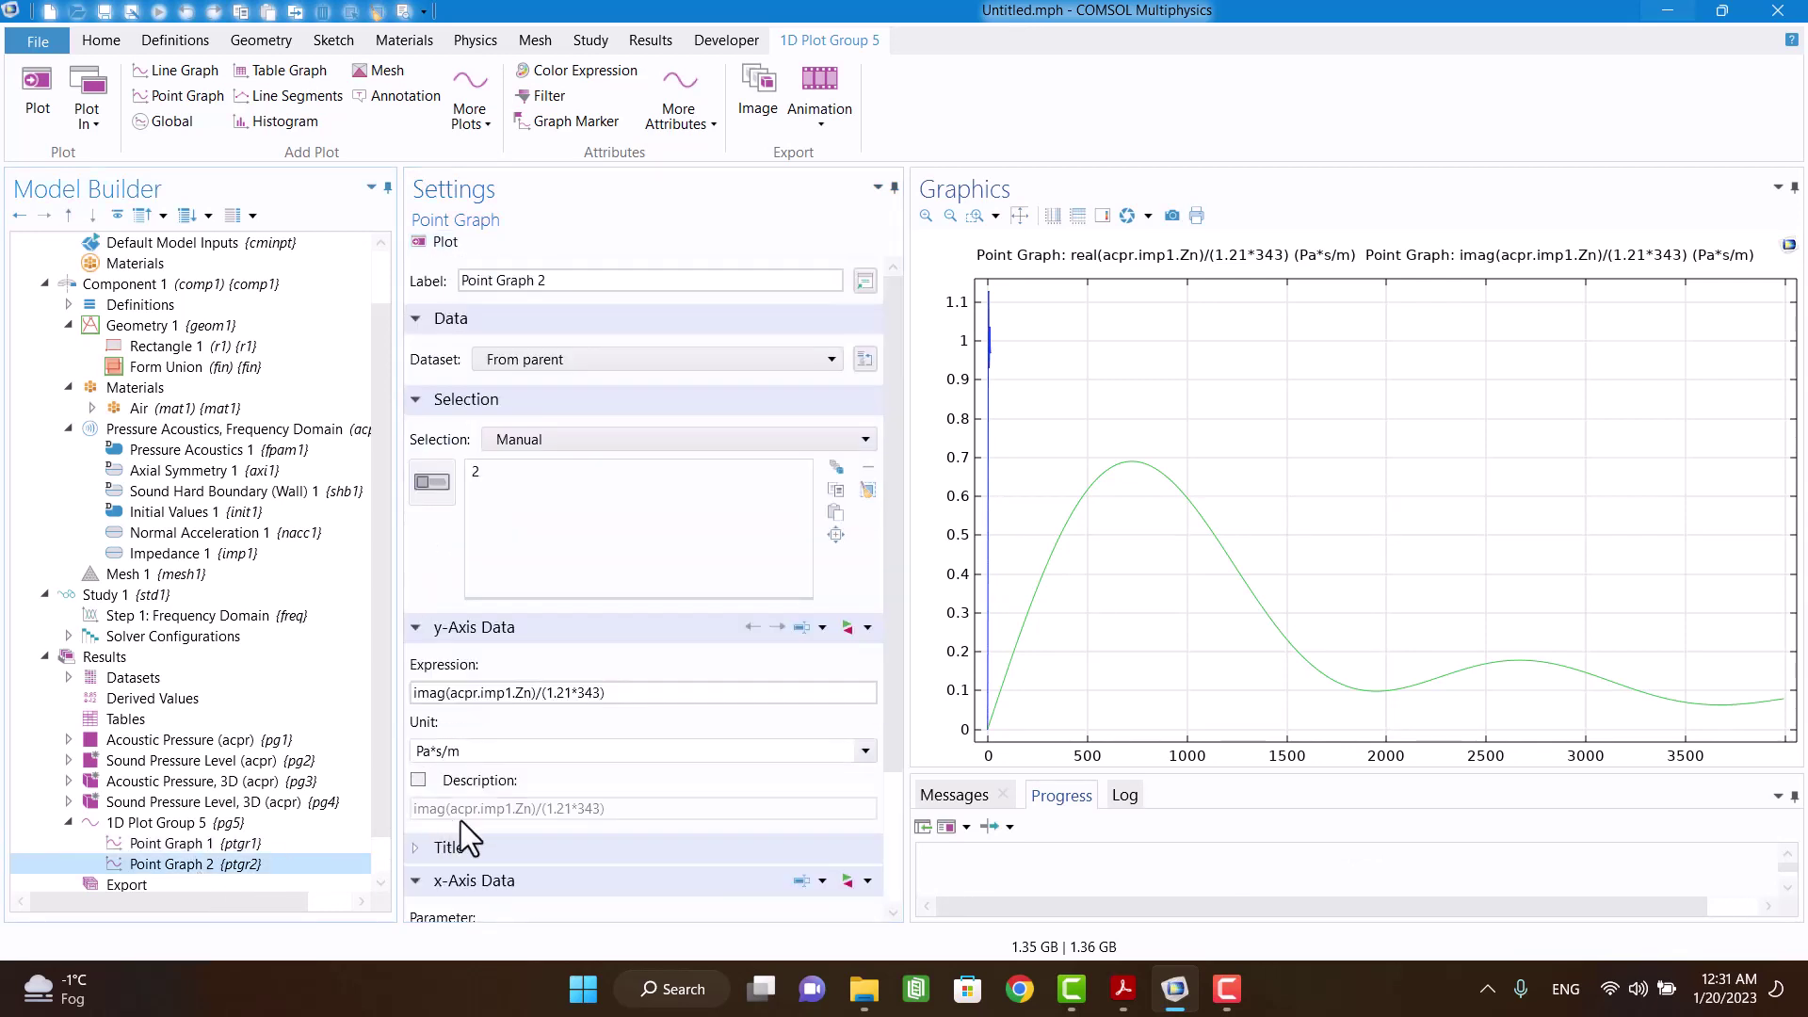
{"action": "scroll", "coordinate": [556, 765], "scroll_direction": "down", "scroll_amount": 3}
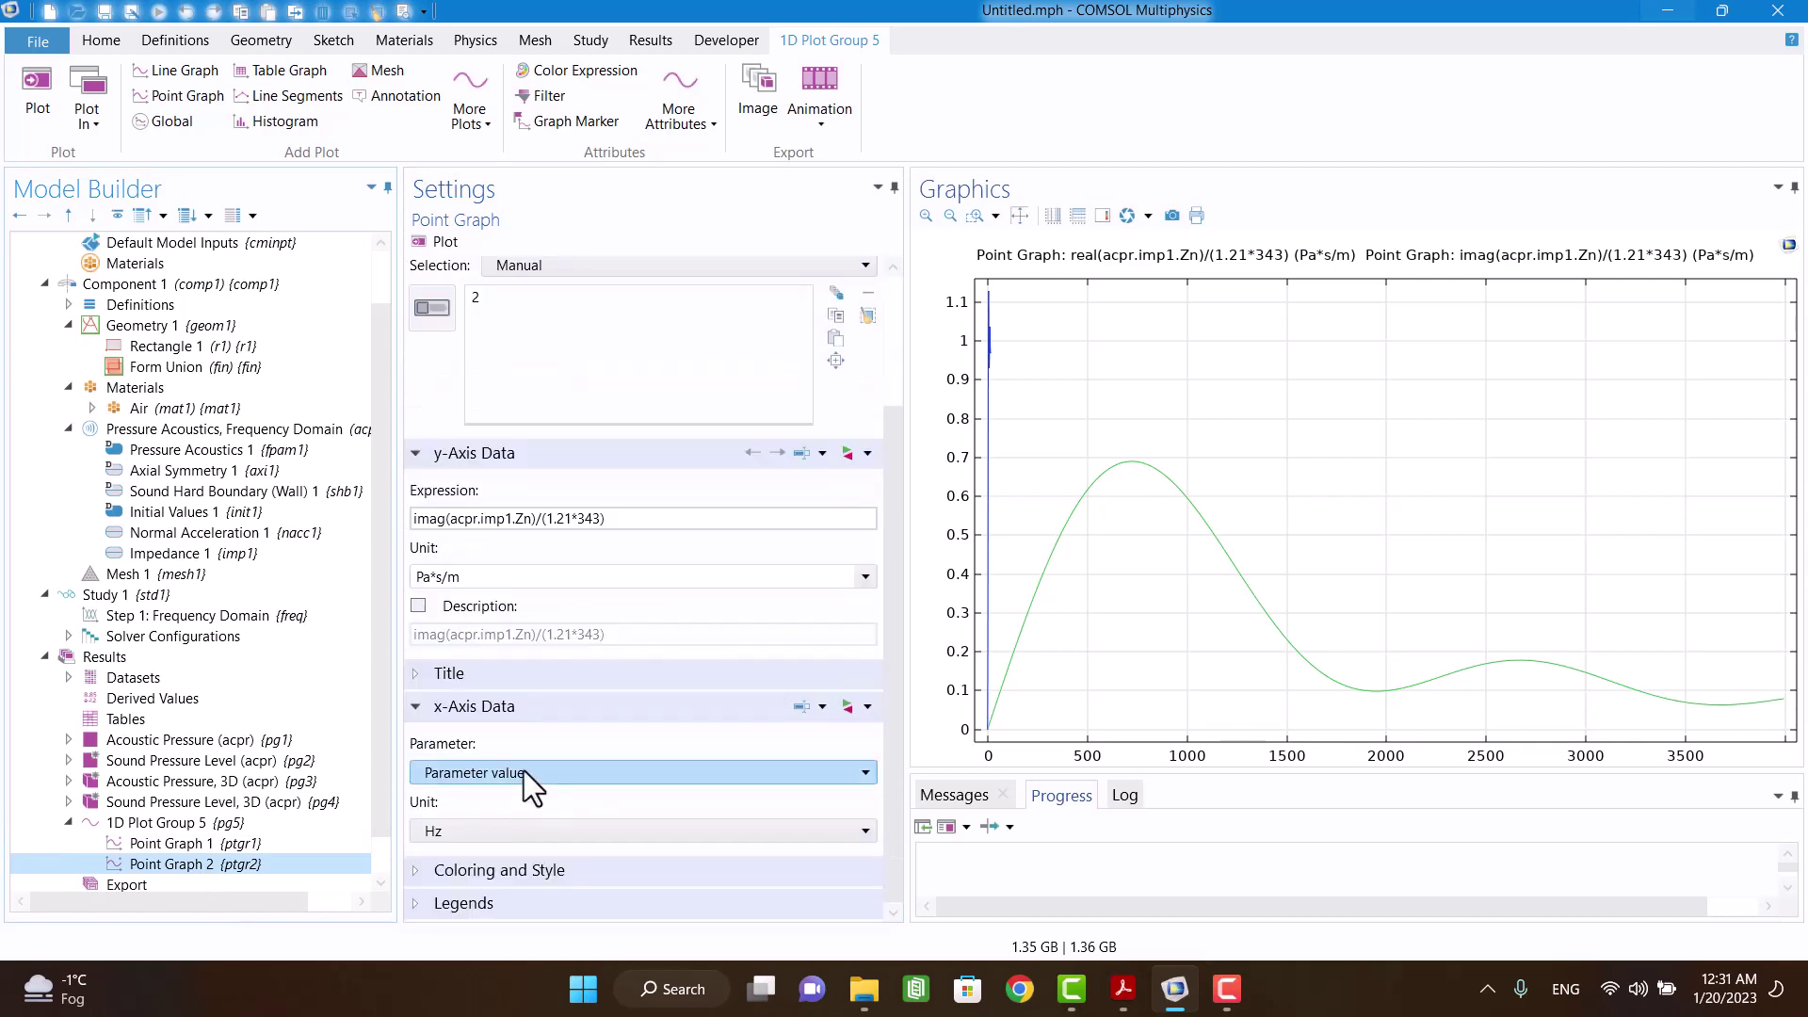
{"action": "left_click", "coordinate": [524, 770]}
{"action": "left_click", "coordinate": [499, 859]}
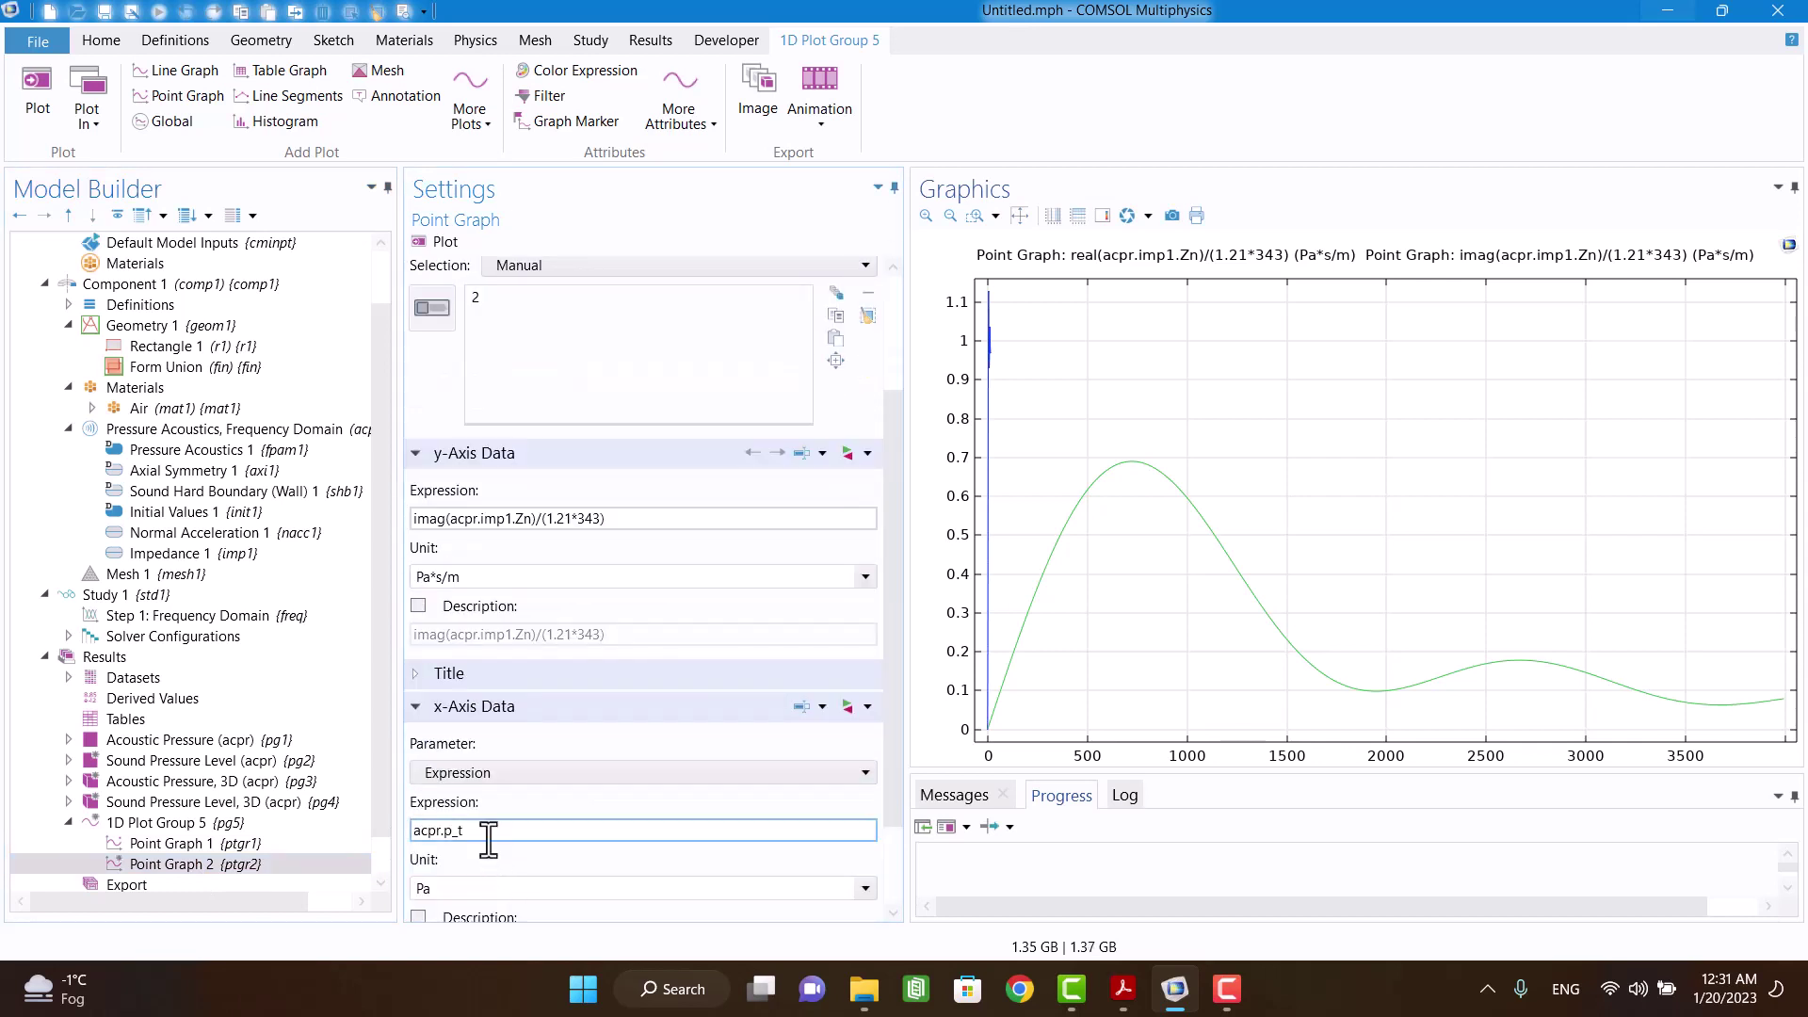
{"action": "left_click", "coordinate": [490, 833]}
{"action": "key", "text": "ctrl+a"}
{"action": "key", "text": "ctrl+v"}
{"action": "left_click", "coordinate": [440, 243]}
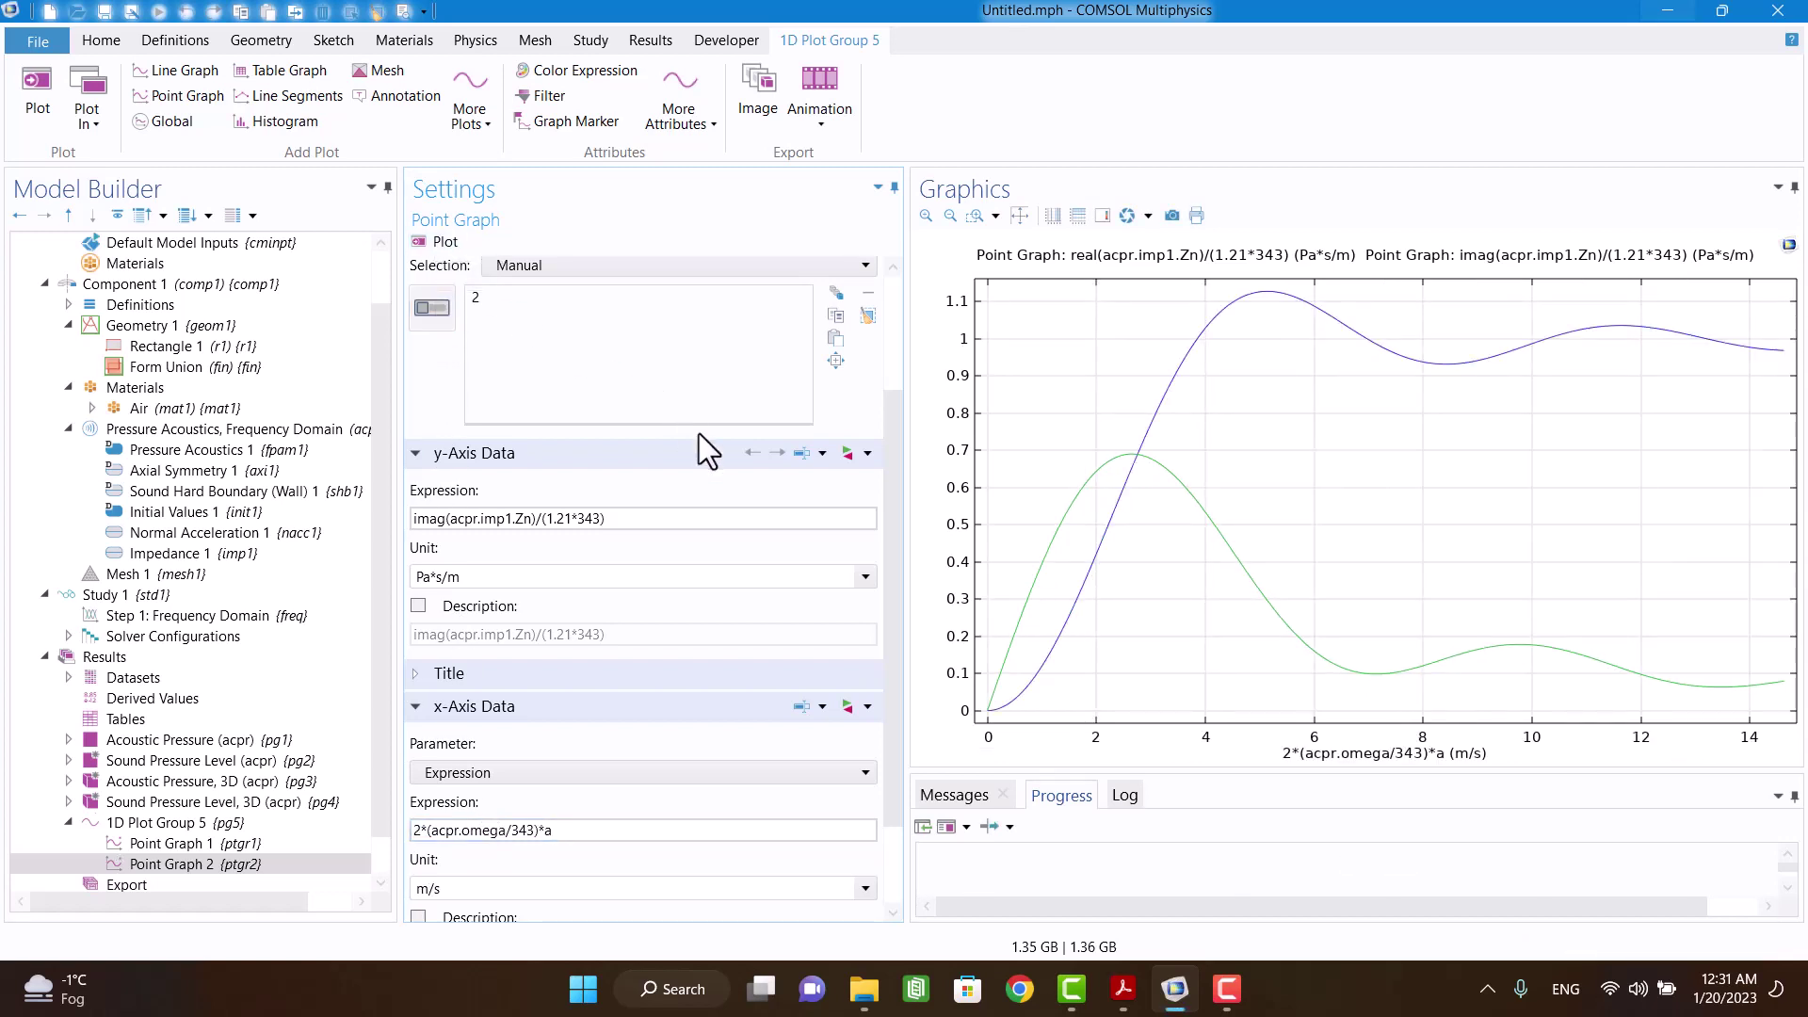
Step: Restore the Acrobat window showing Figure 7.5.2 and move it to the top-left
{"action": "left_click", "coordinate": [1123, 989]}
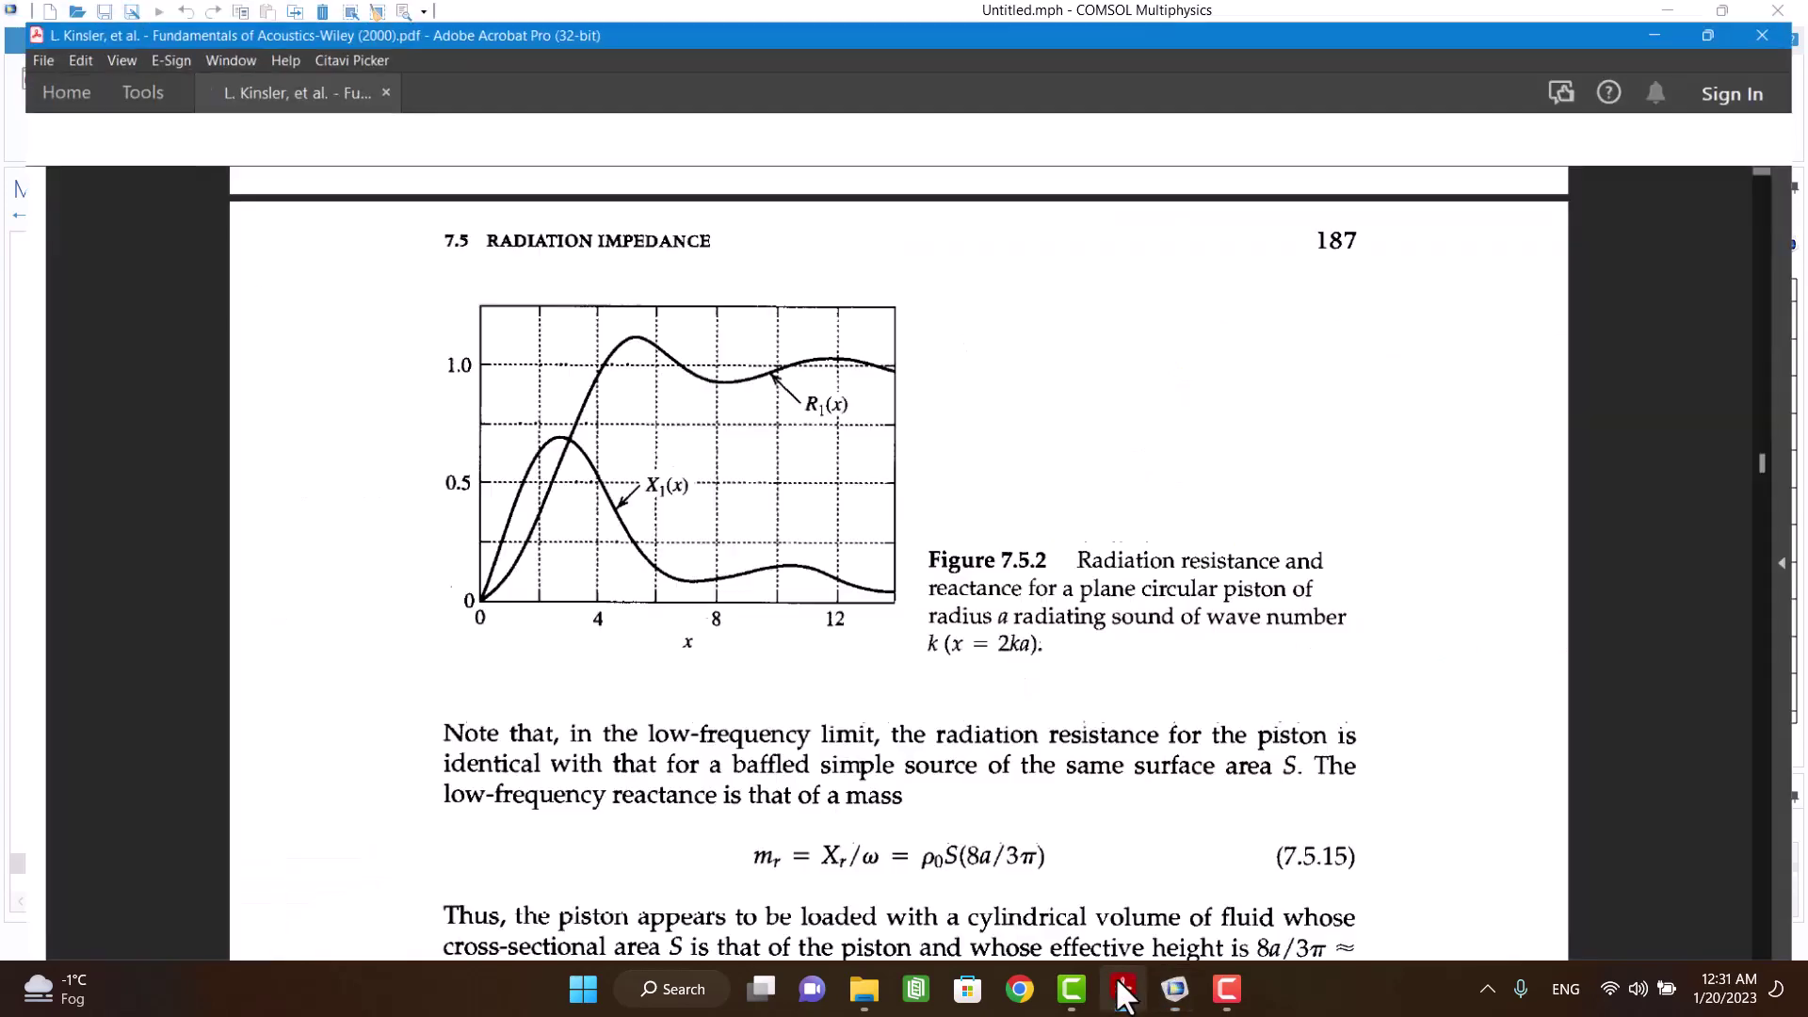
{"action": "double_click", "coordinate": [743, 32]}
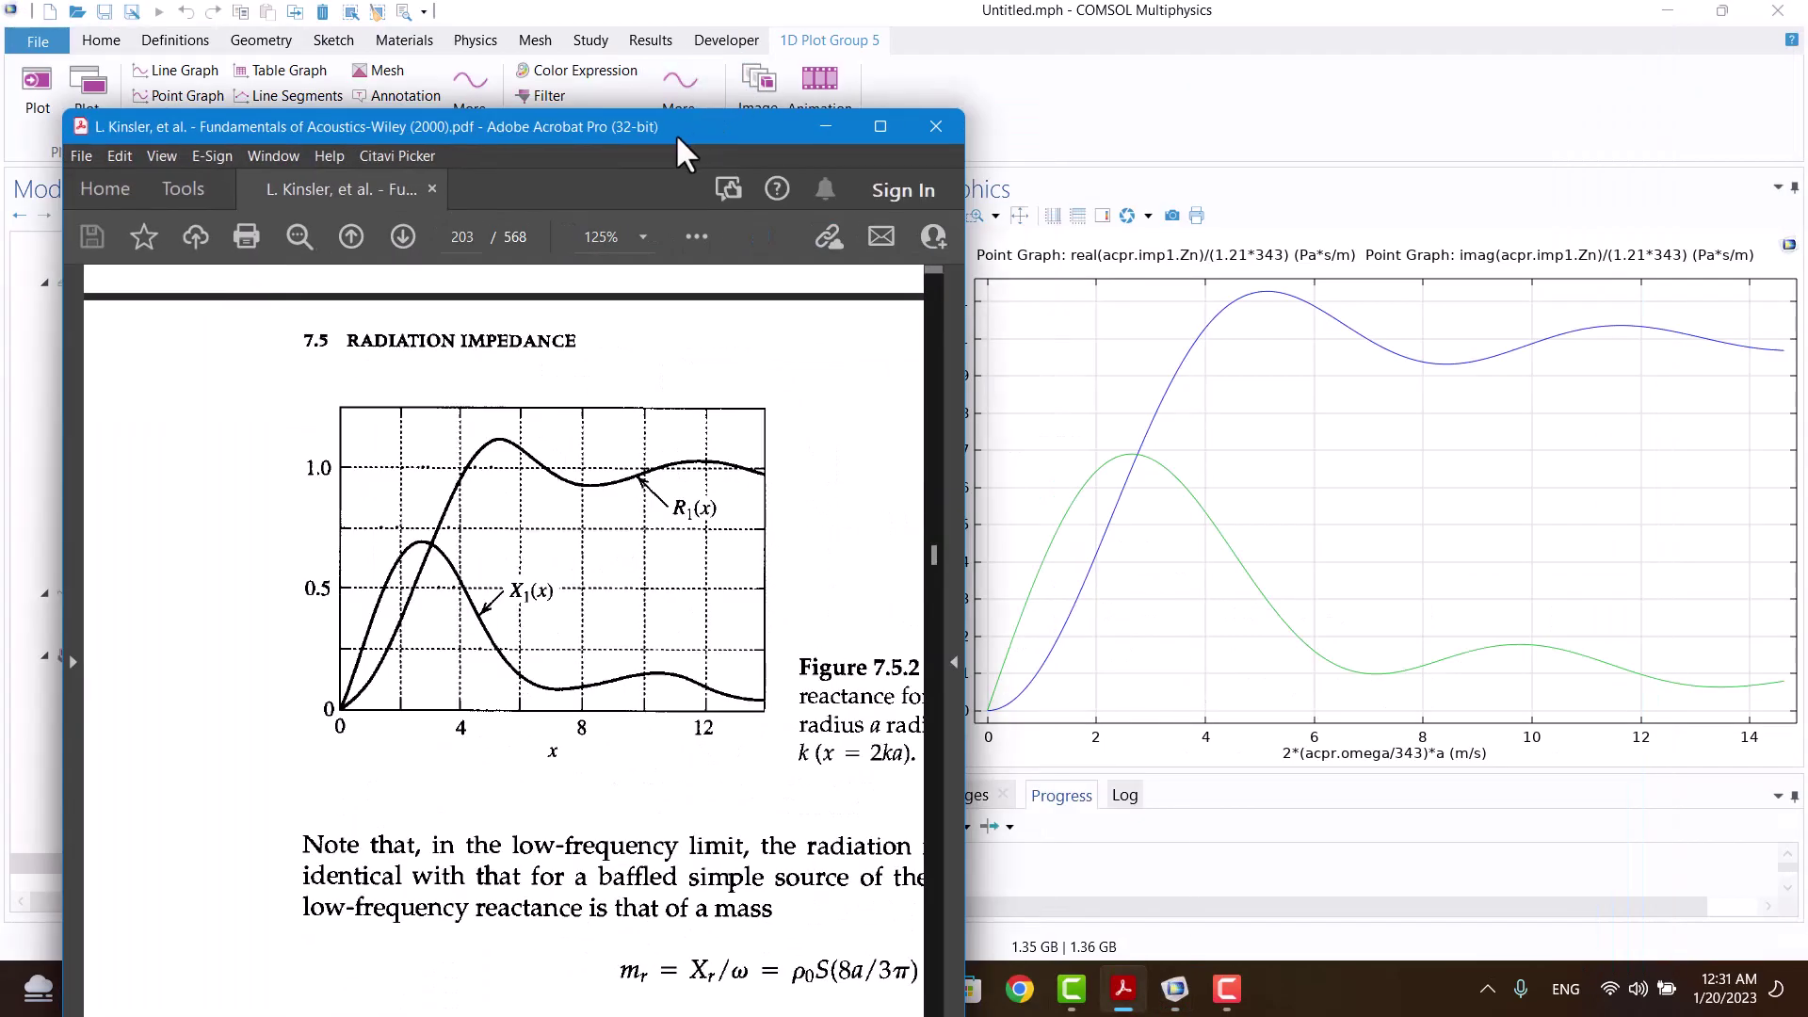
{"action": "left_click_drag", "start_coordinate": [675, 133], "coordinate": [624, 91]}
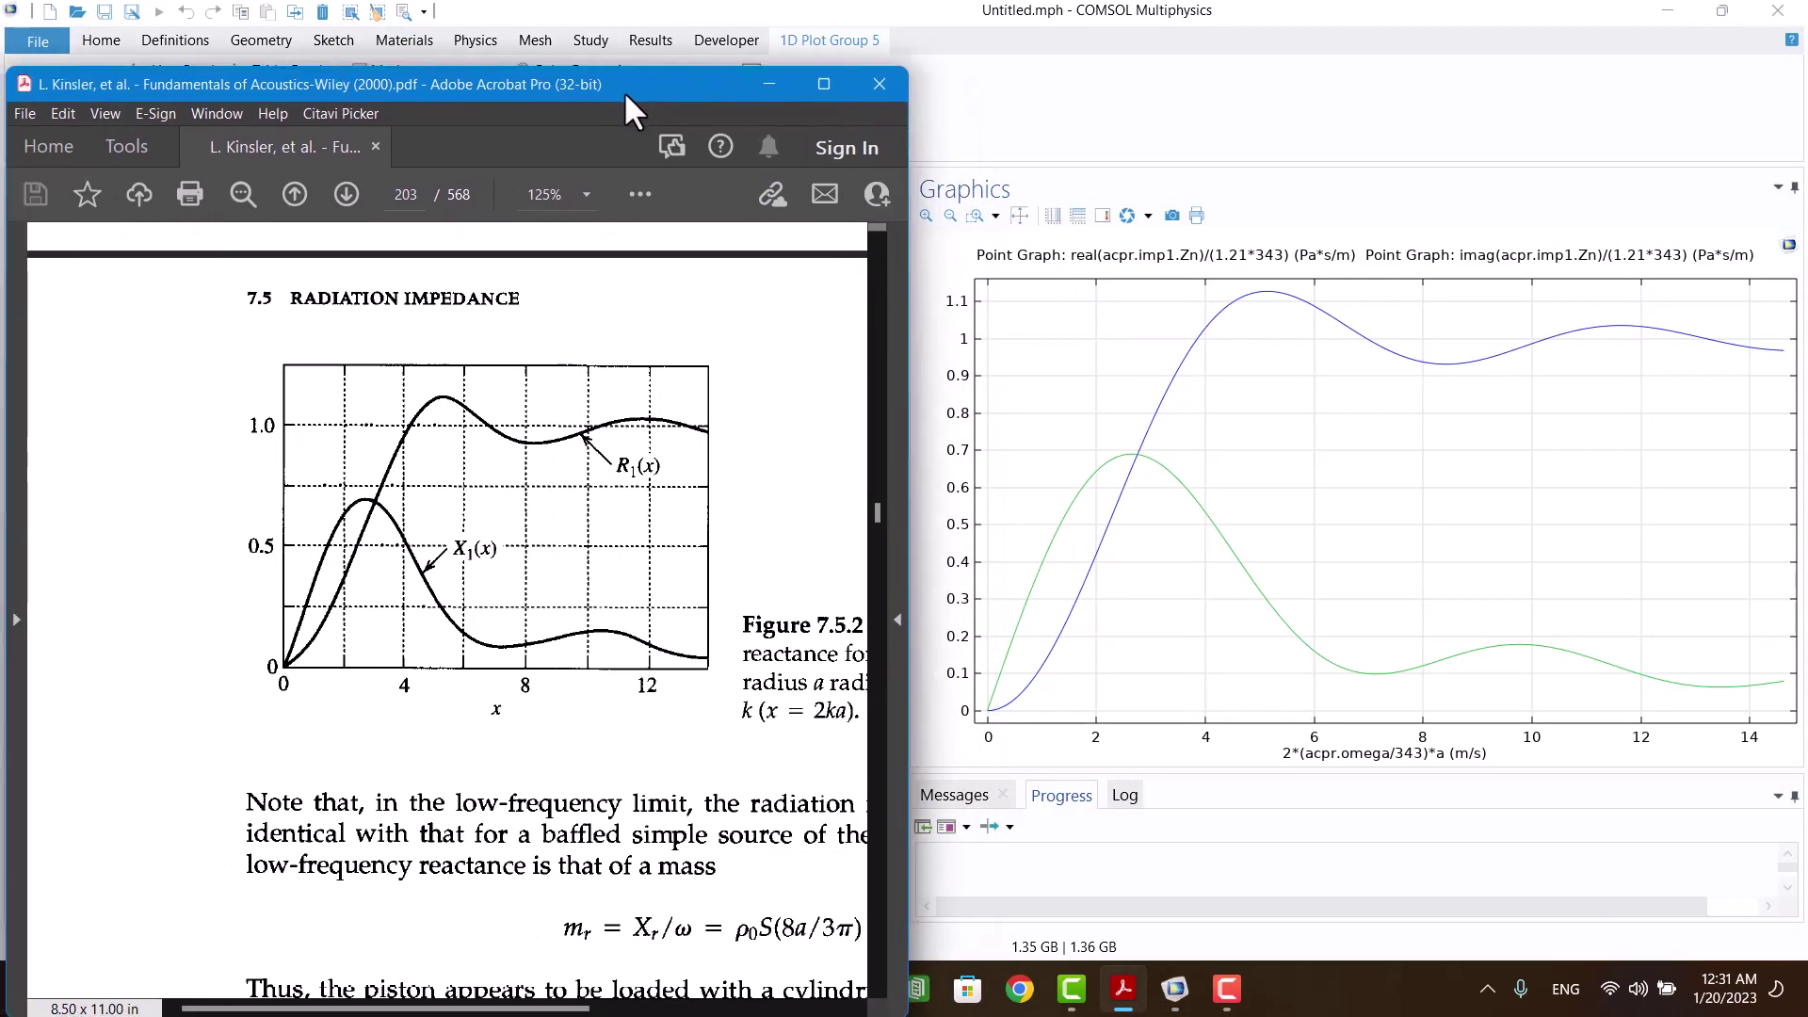